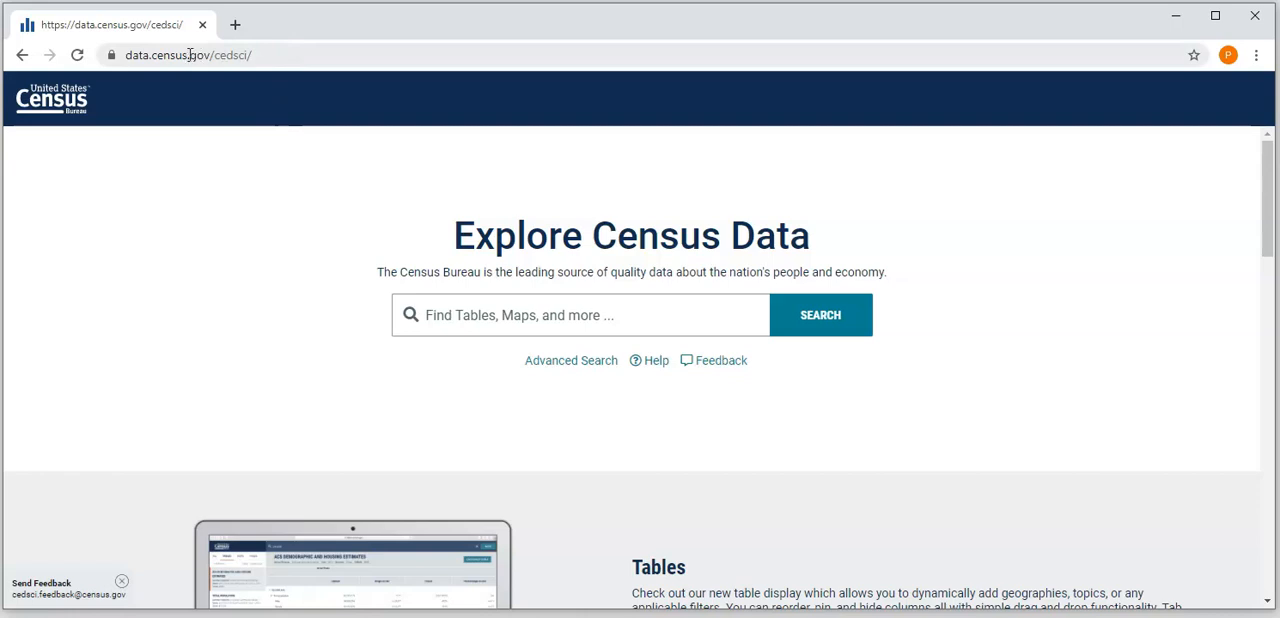
# - Load the data.census.gov home page and open its Advanced Search
pyautogui.moveTo(207, 55); pyautogui.dragTo(341, 55)
pyautogui.press('BackSpace')
pyautogui.press('Return')
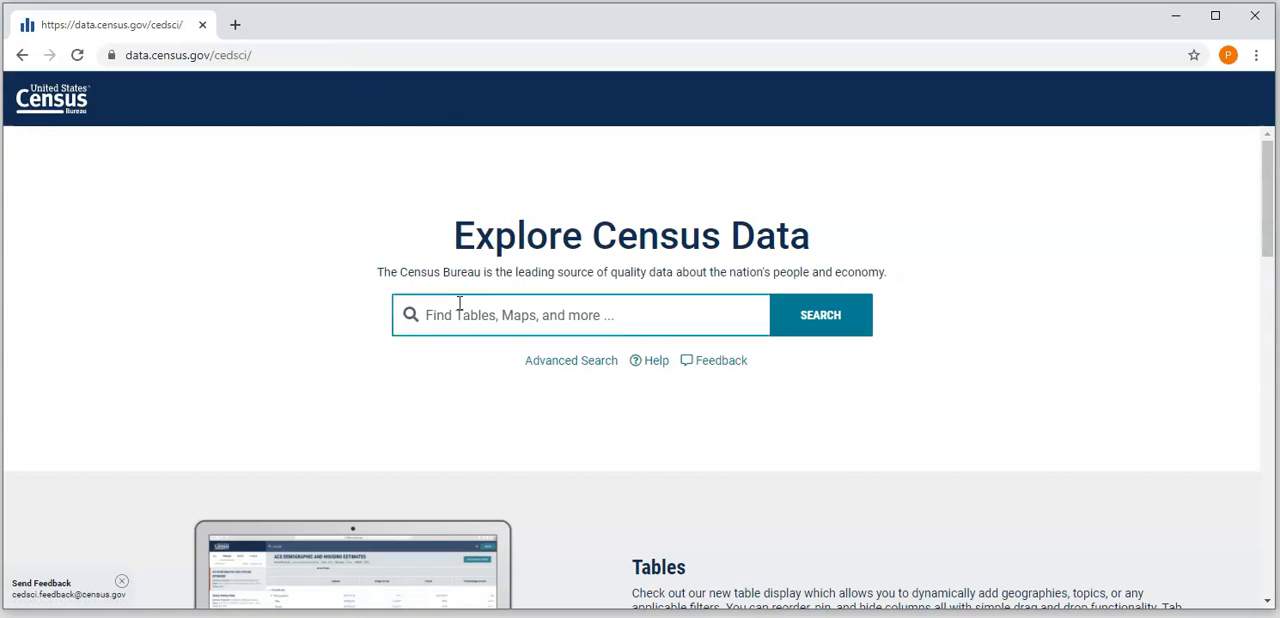
pyautogui.click(560, 366)
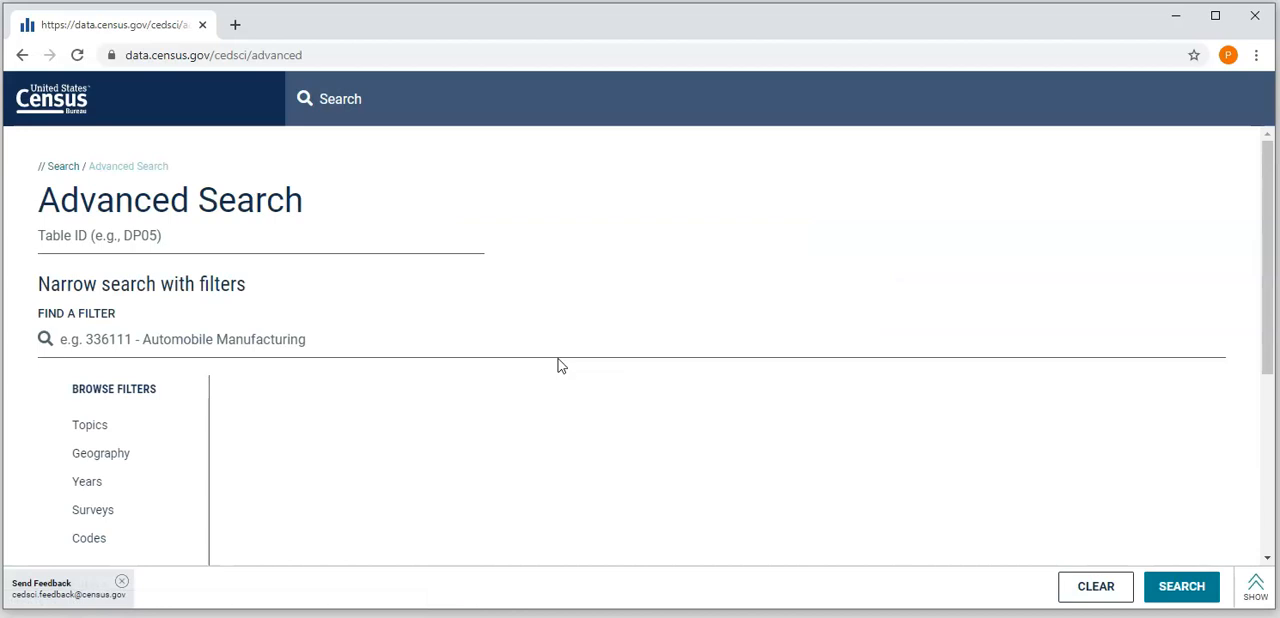
# - Enter "food stamps" as the search text of the advanced search
pyautogui.click(201, 230)
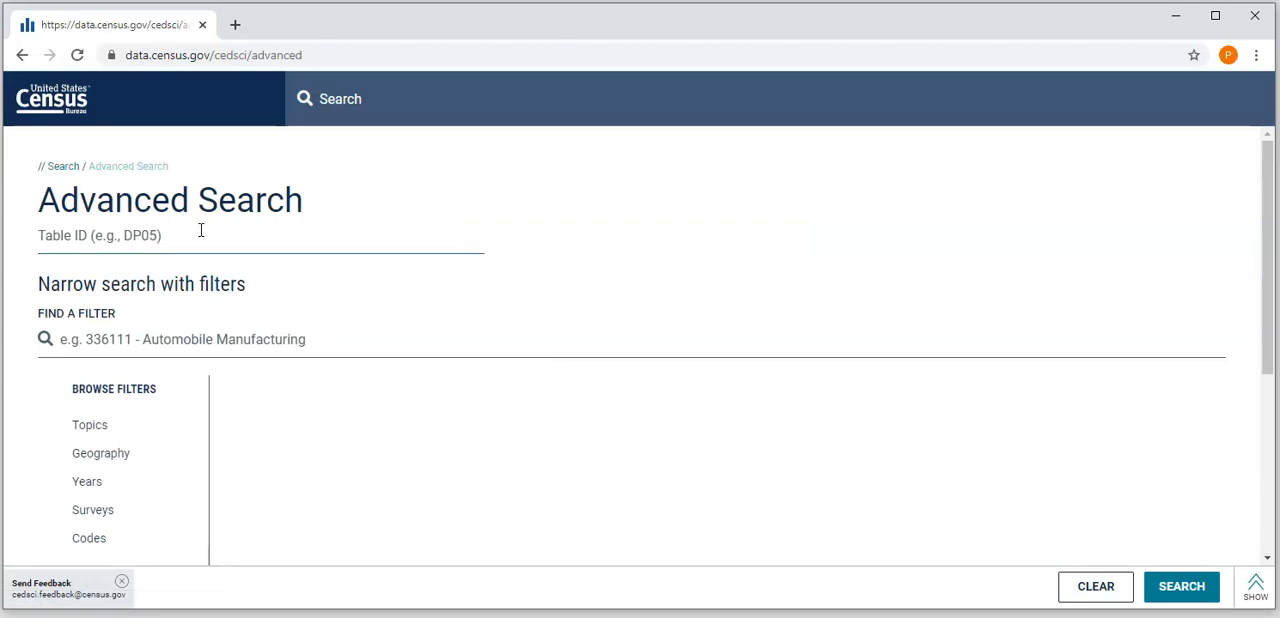
pyautogui.write('f')
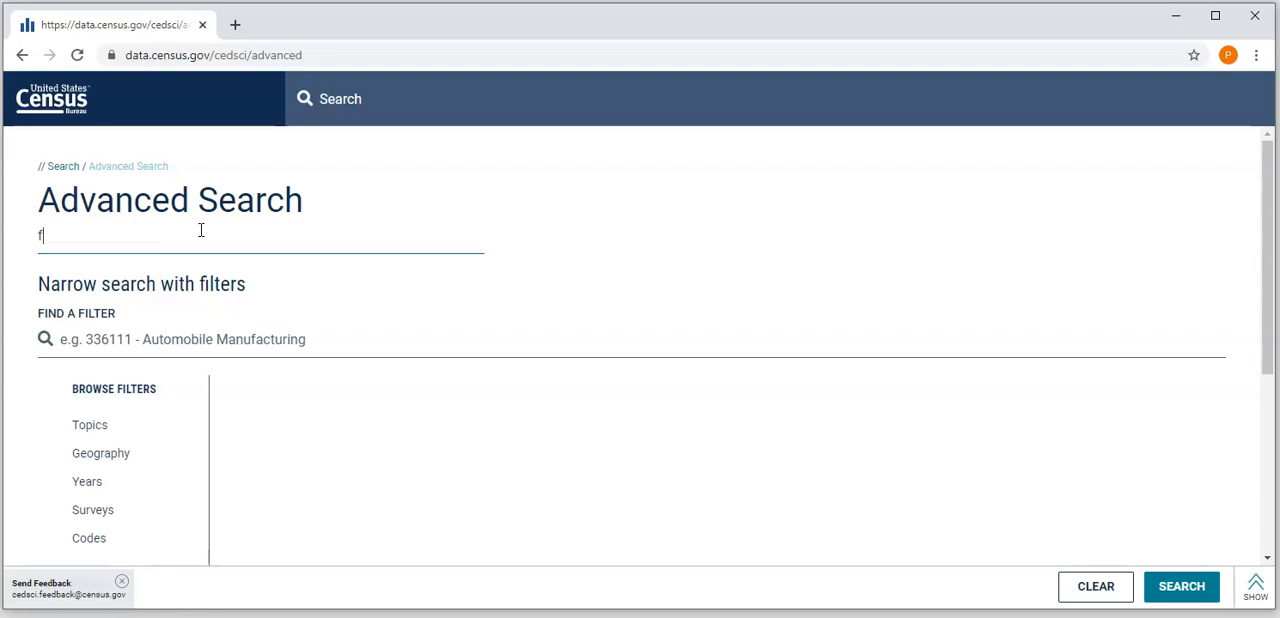
pyautogui.write('ood stamps')
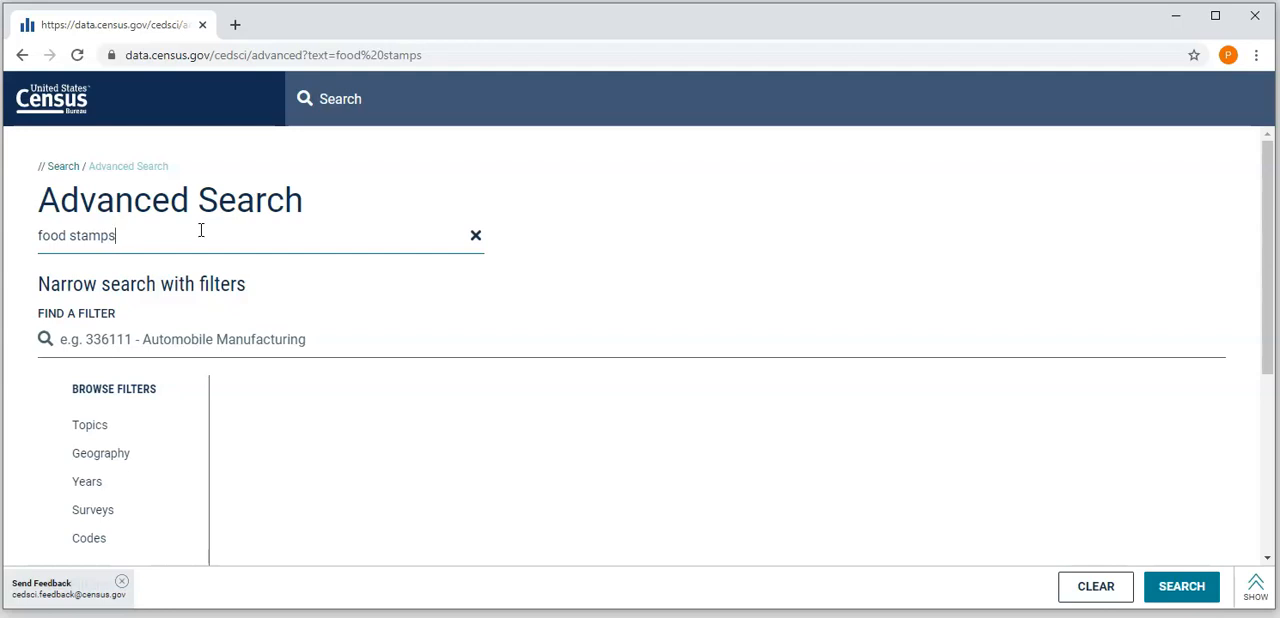
# - Add a geography filter at Block Group level for all block groups within San Diego County, California
pyautogui.scroll(-1, 195, 314)
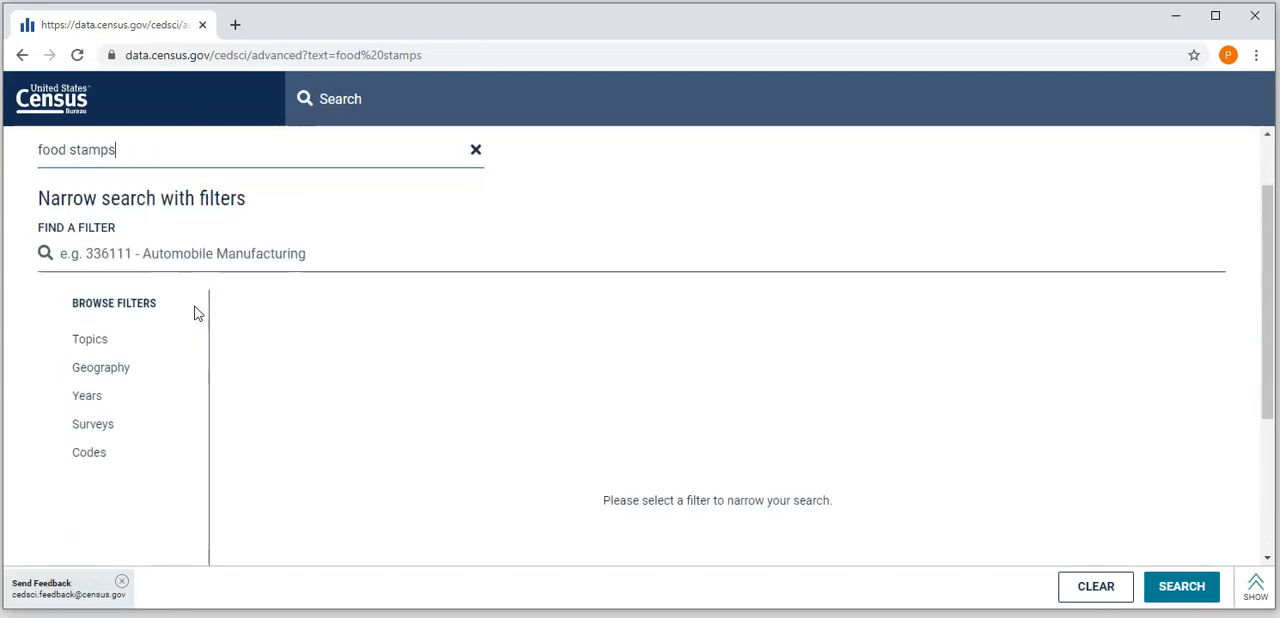
pyautogui.click(152, 375)
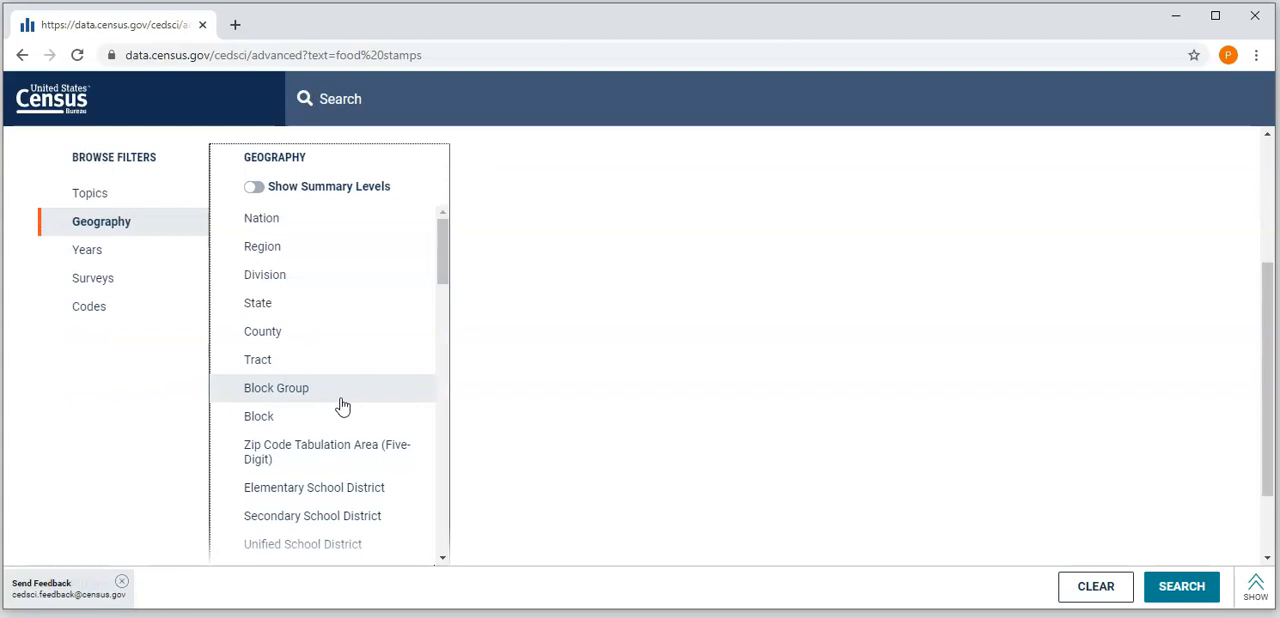
pyautogui.click(340, 400)
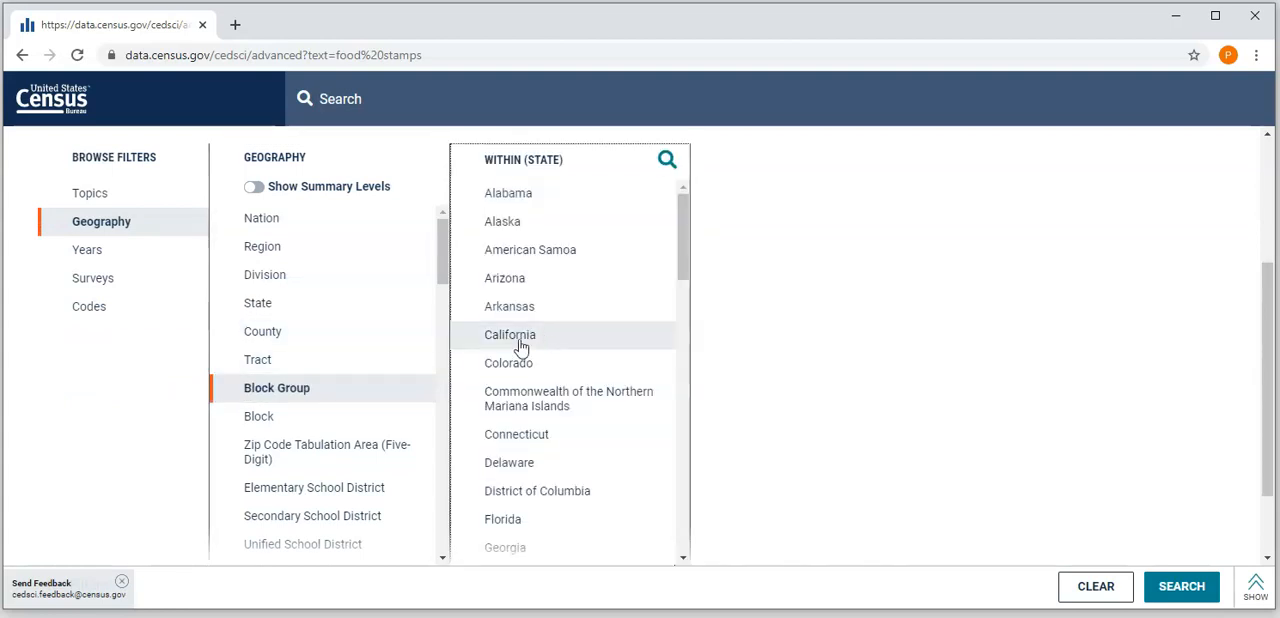
pyautogui.click(543, 340)
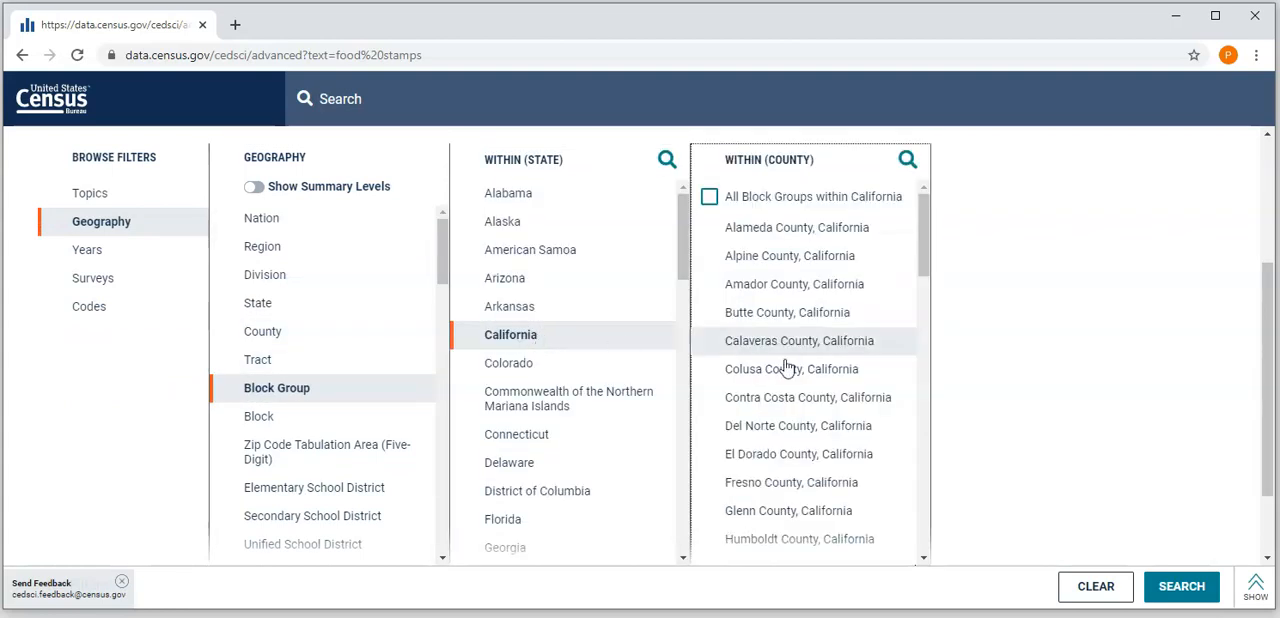
pyautogui.scroll(-3, 808, 372)
pyautogui.scroll(-4, 808, 372)
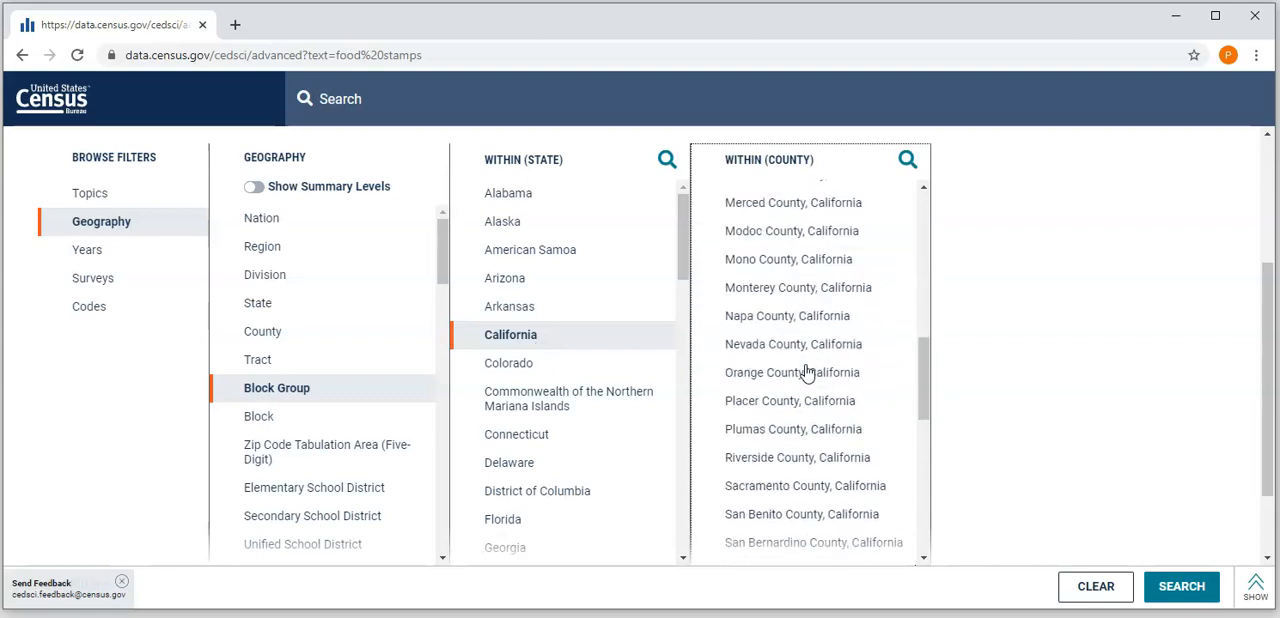
pyautogui.scroll(-2, 808, 372)
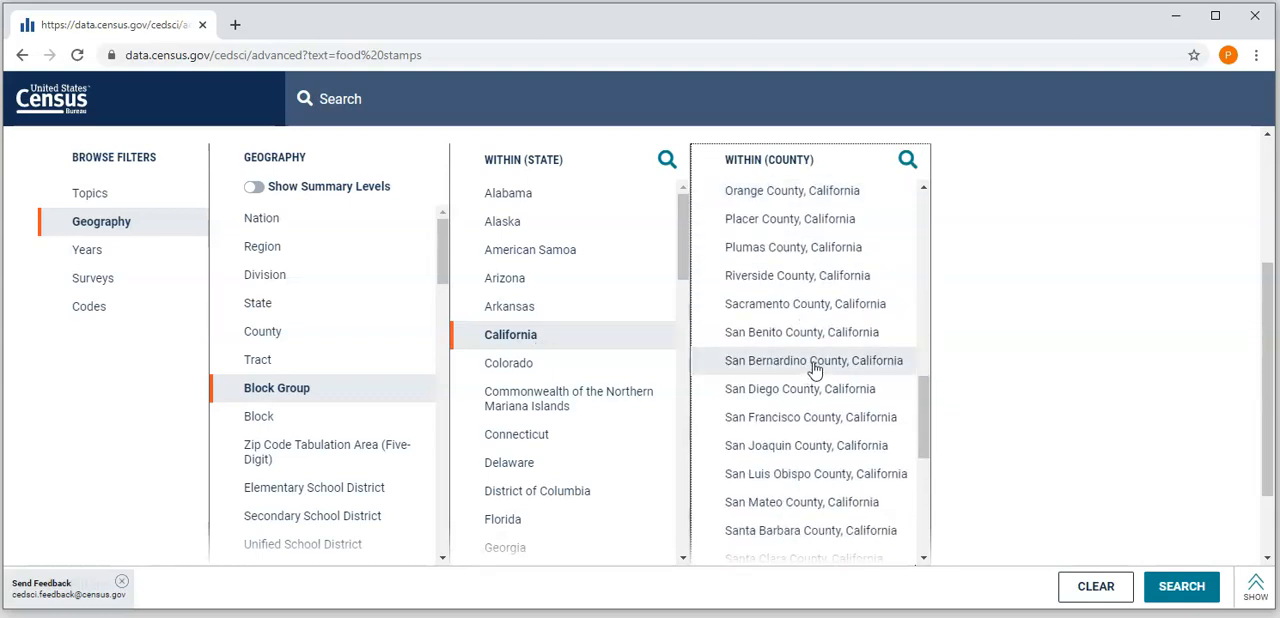
pyautogui.click(810, 398)
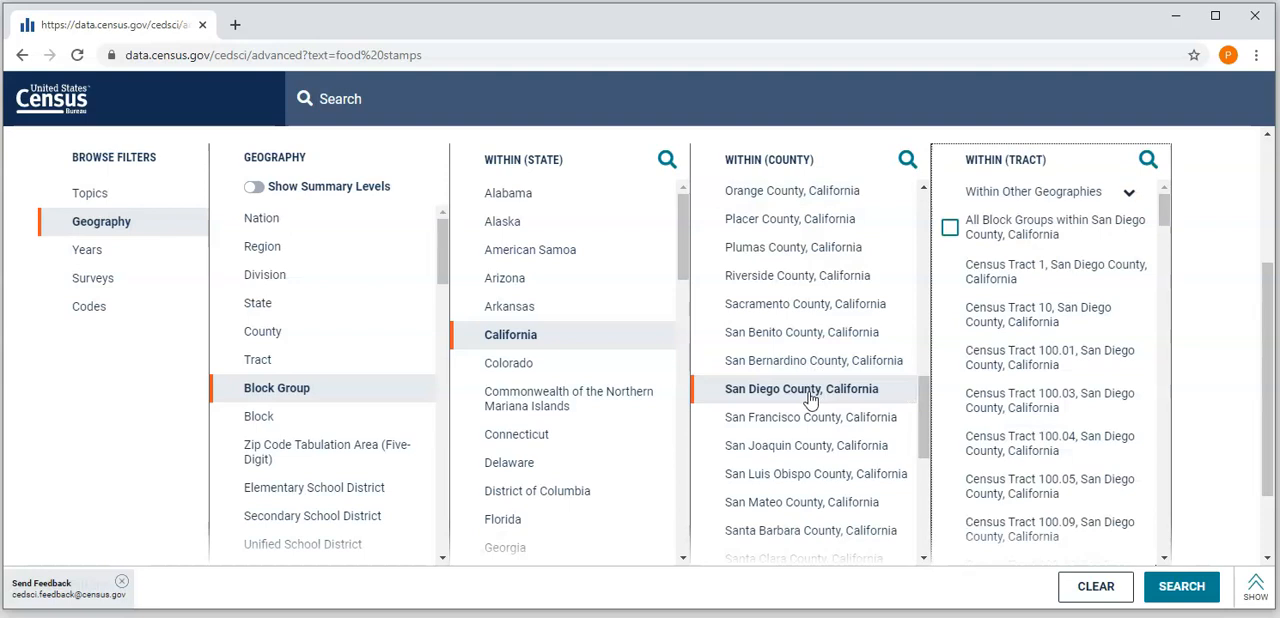
pyautogui.click(949, 229)
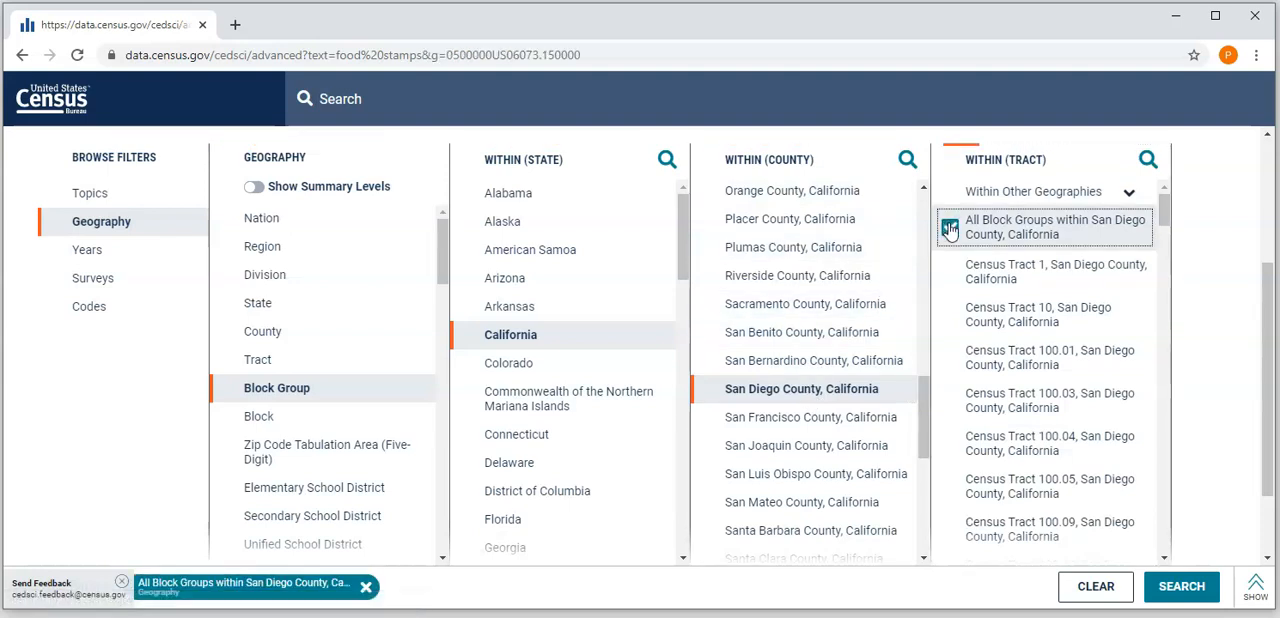
# - Run the filtered search and open table B22010, Receipt of Food Stamps/SNAP in the Past 12 Months by Disability Status for Households
pyautogui.scroll(-10, 1040, 300)
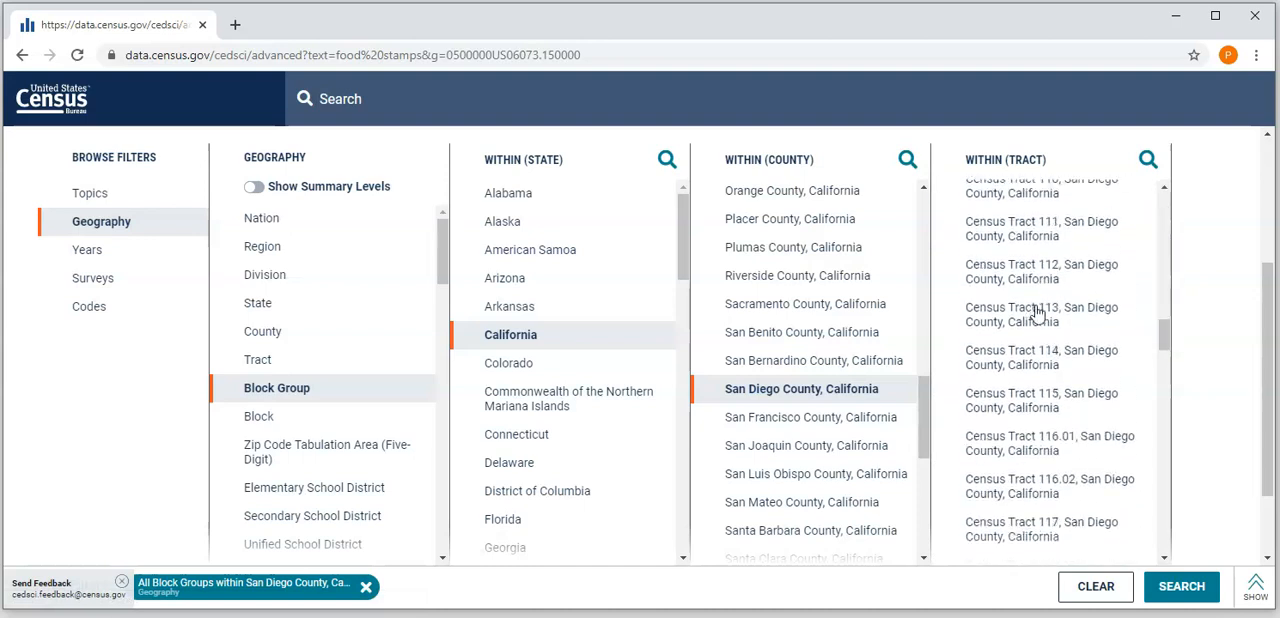
pyautogui.scroll(-15, 1037, 314)
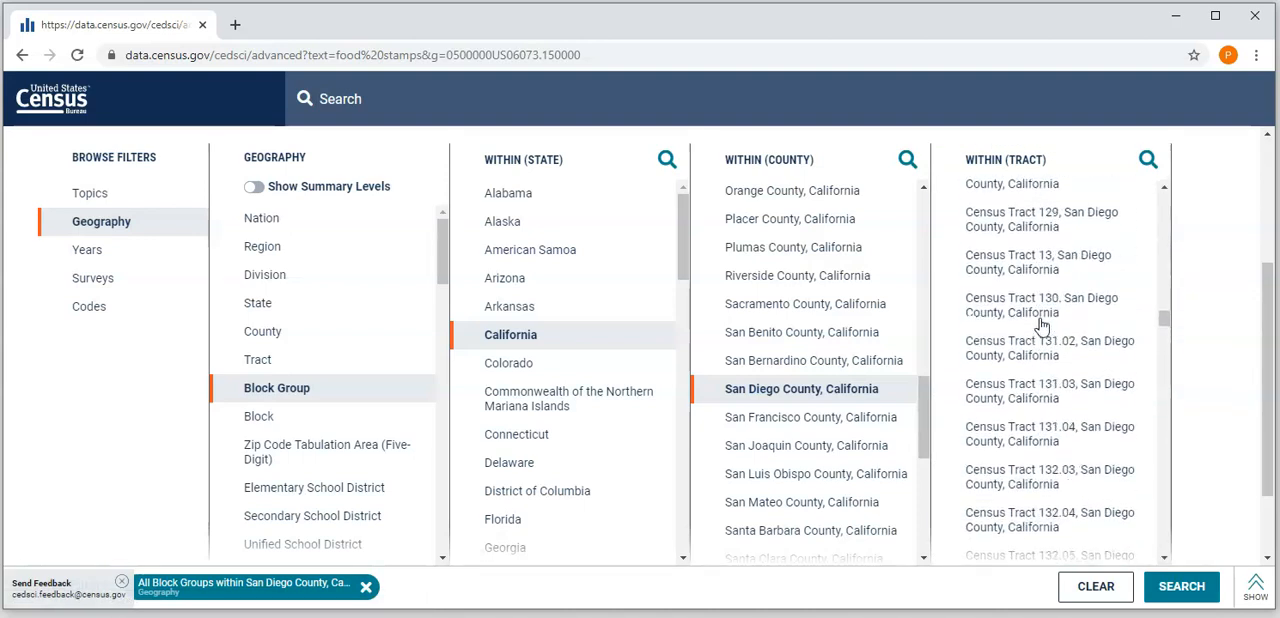
pyautogui.scroll(10, 1045, 323)
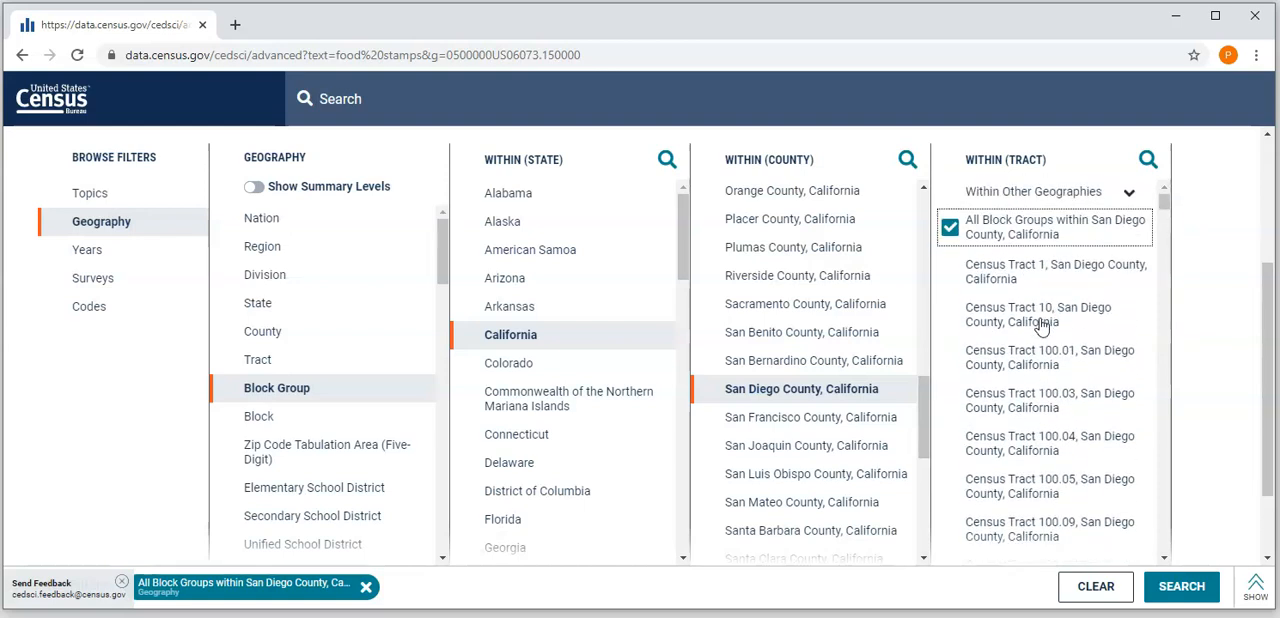
pyautogui.click(1181, 587)
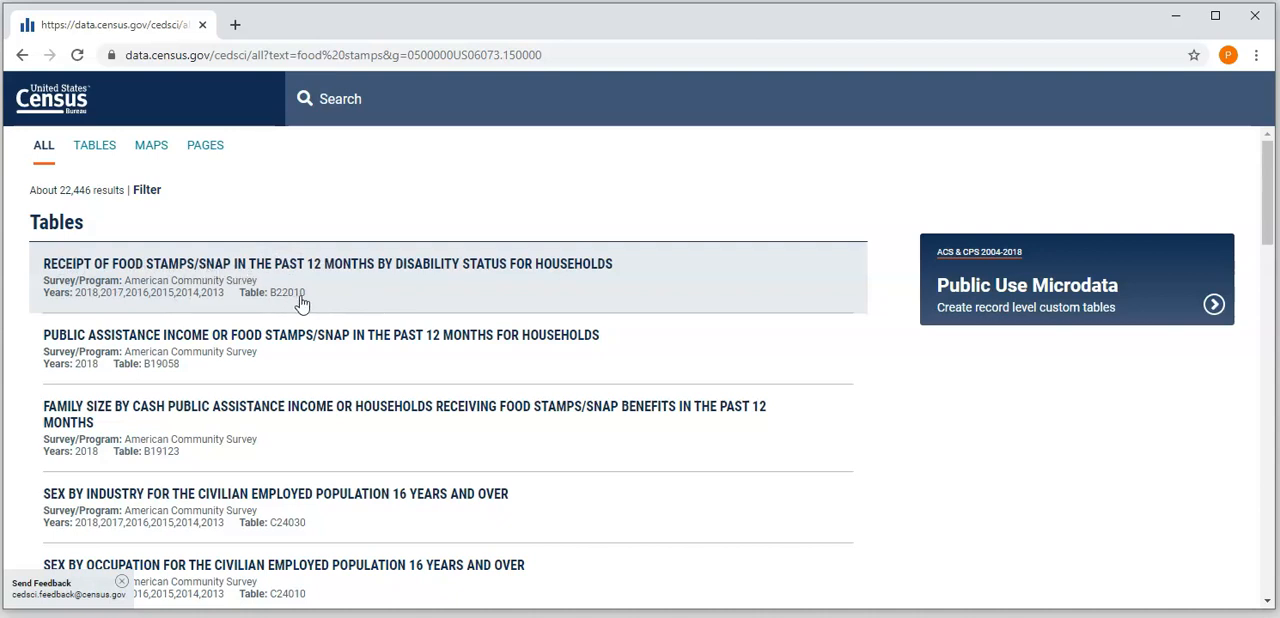
pyautogui.click(303, 266)
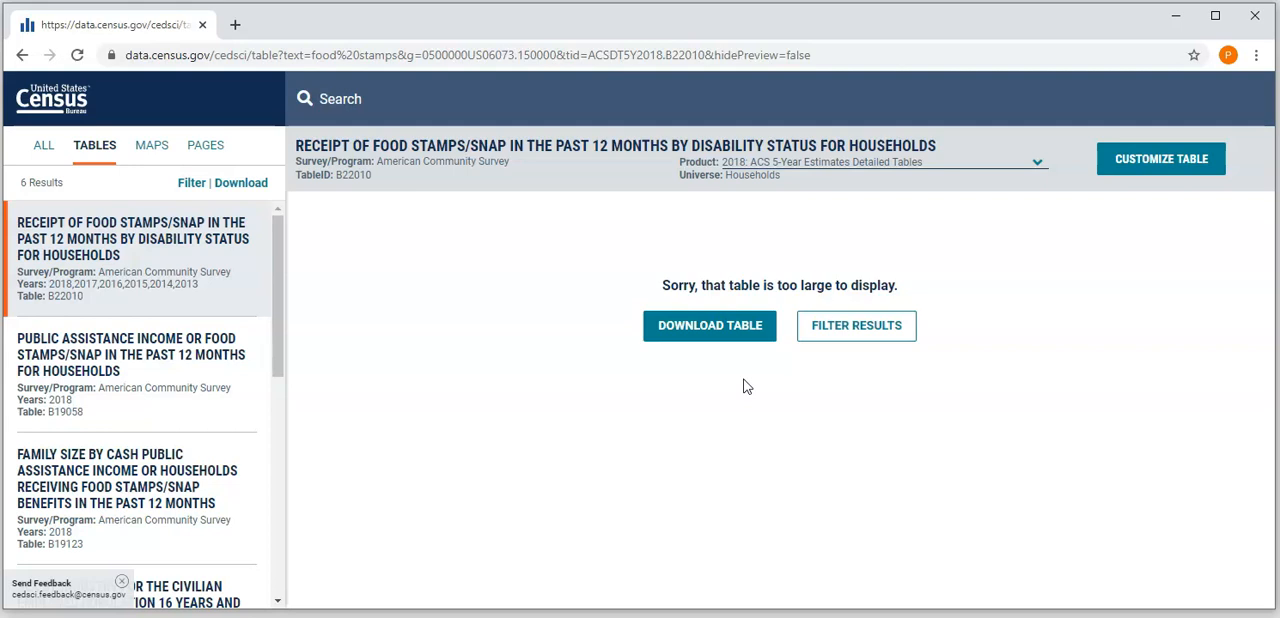
# - Download the 2018 5-year vintage of table B22010 as CSV
pyautogui.click(710, 326)
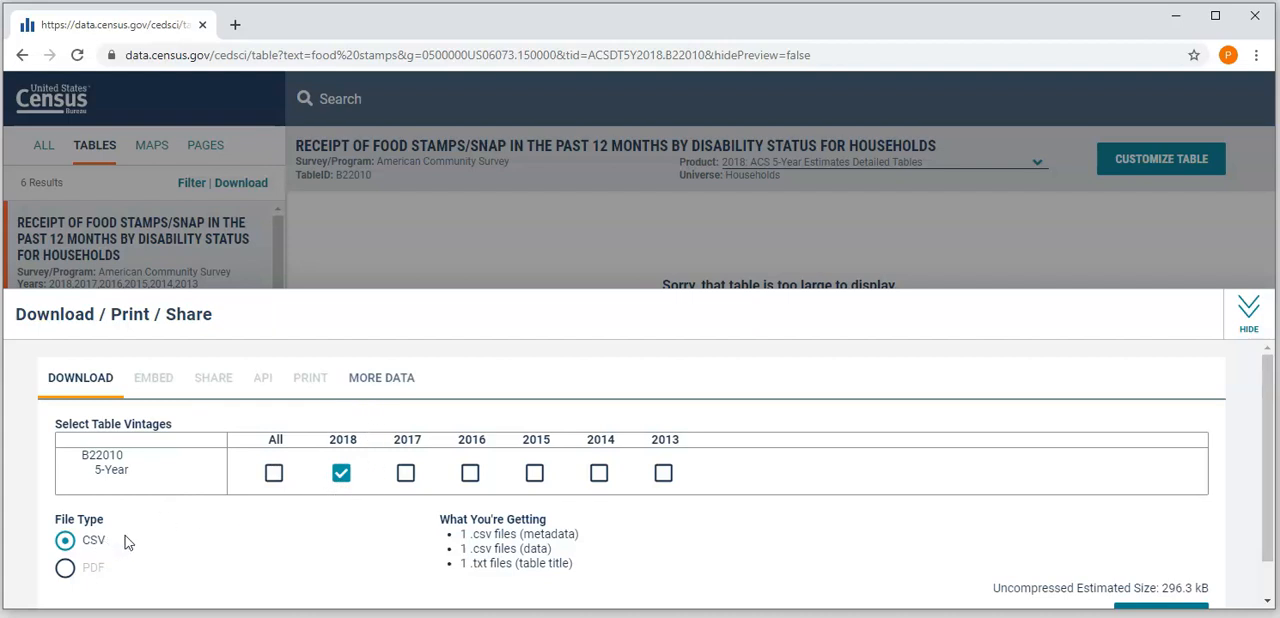
pyautogui.scroll(-1, 925, 516)
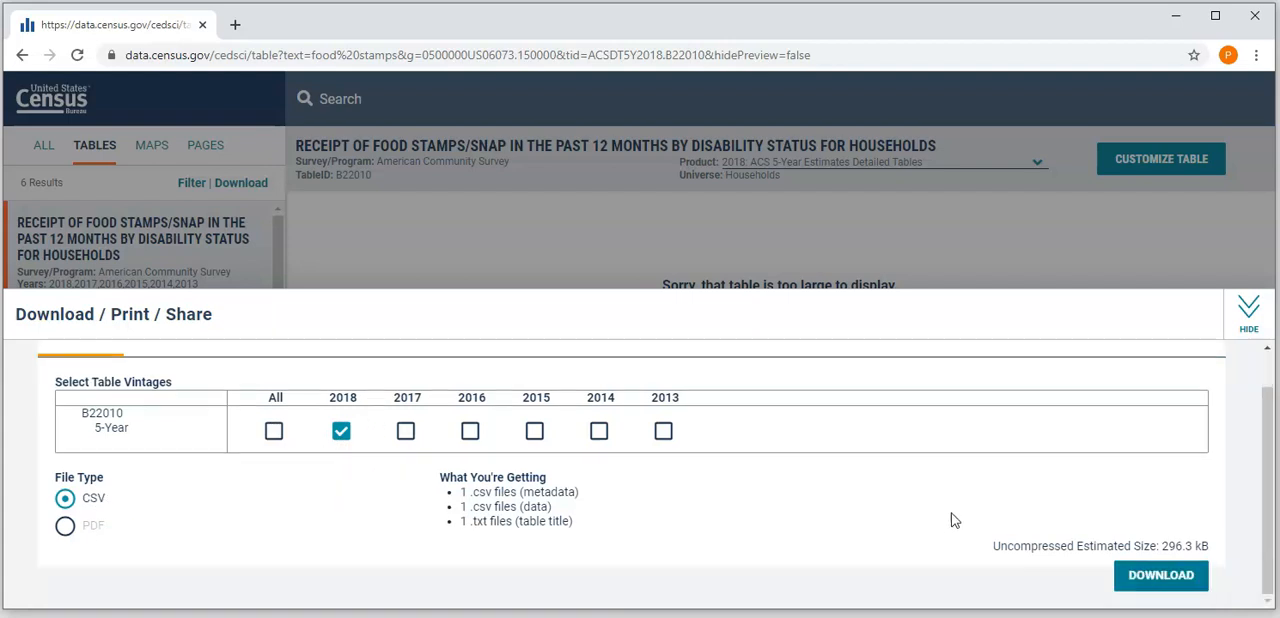
pyautogui.click(1155, 578)
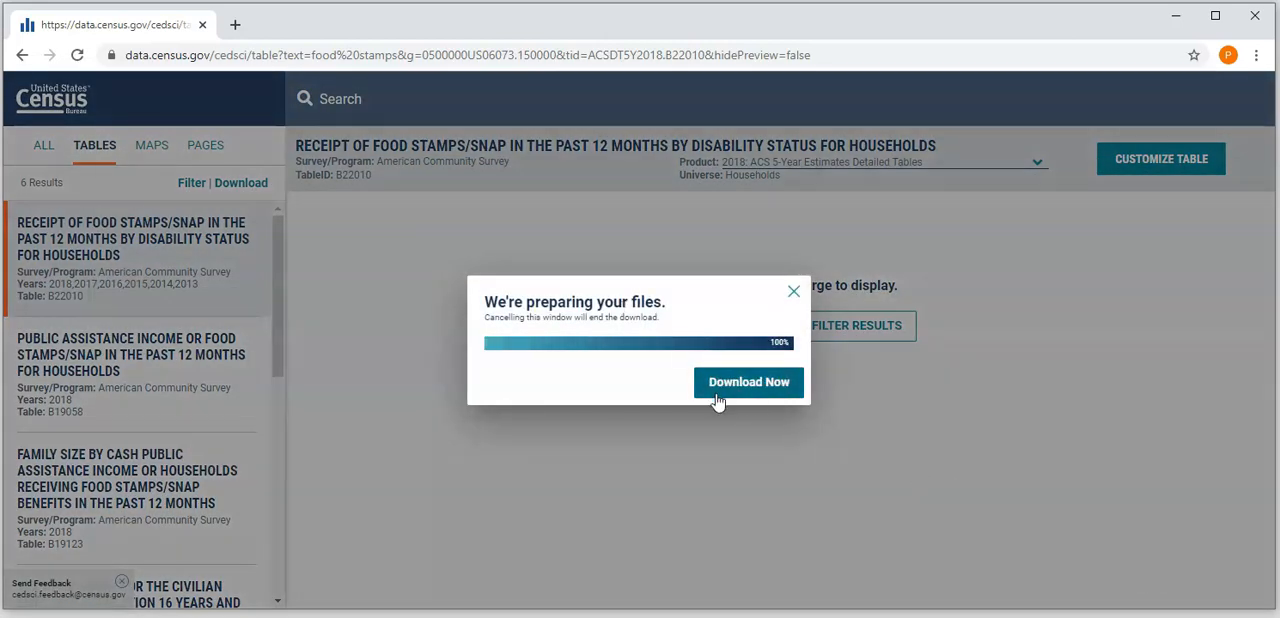
pyautogui.click(716, 392)
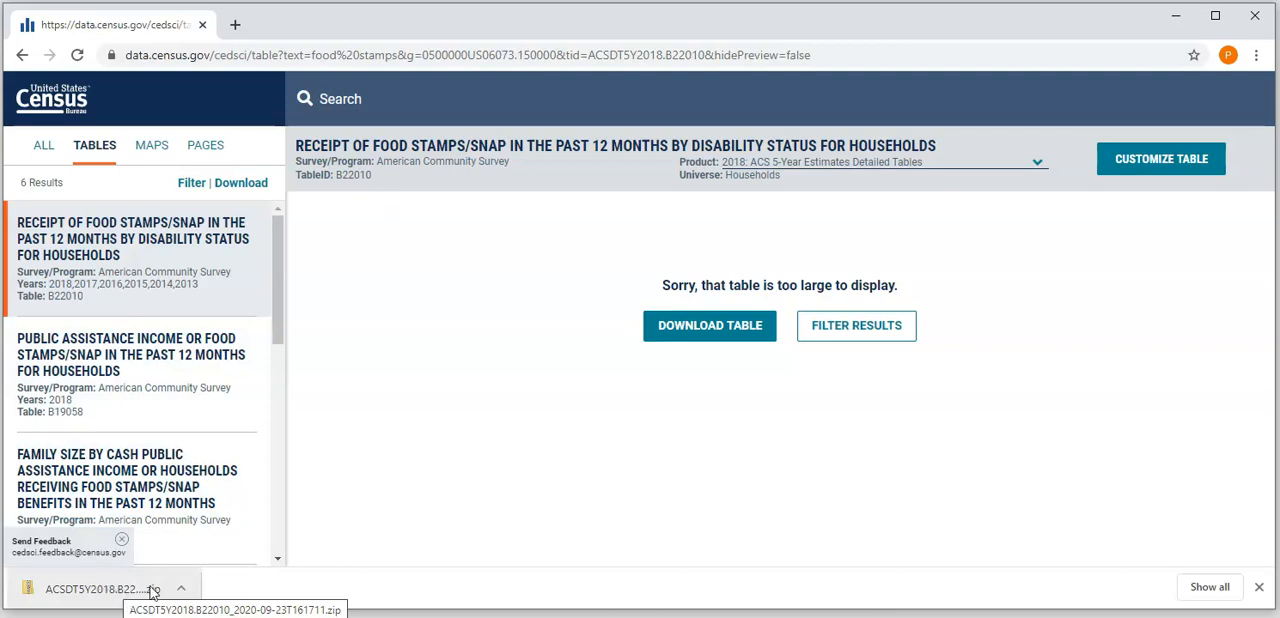
# - Show the downloaded B22010 zip file in its Downloads folder and open the archive
pyautogui.click(183, 589)
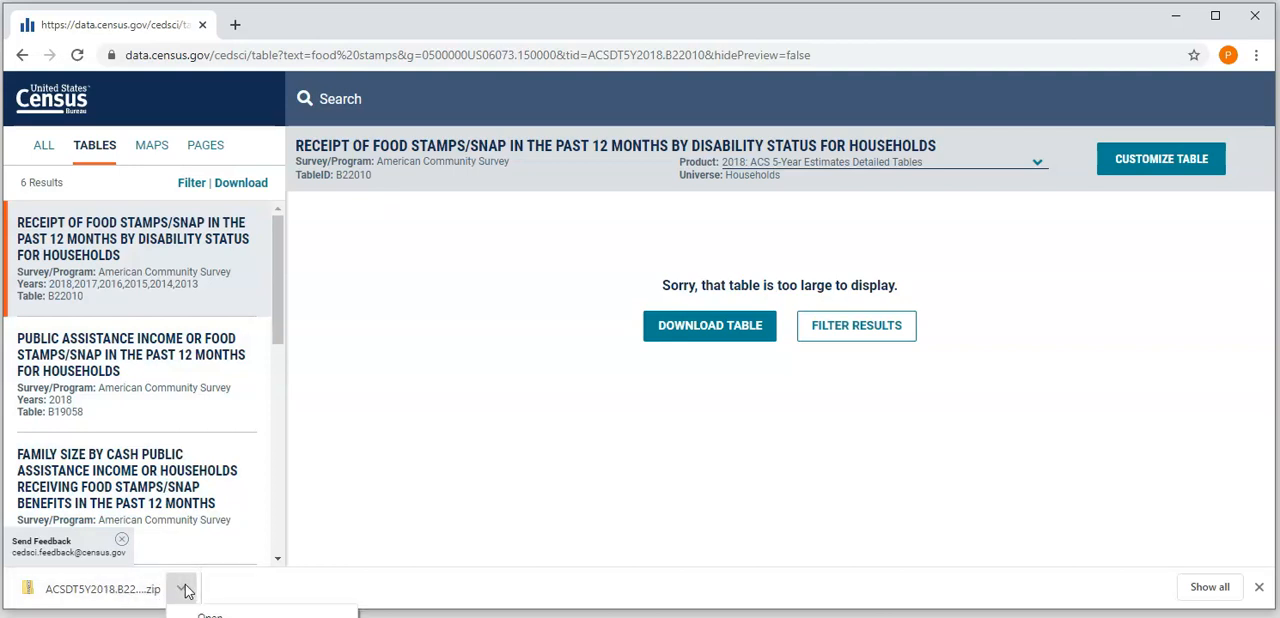
pyautogui.click(230, 617)
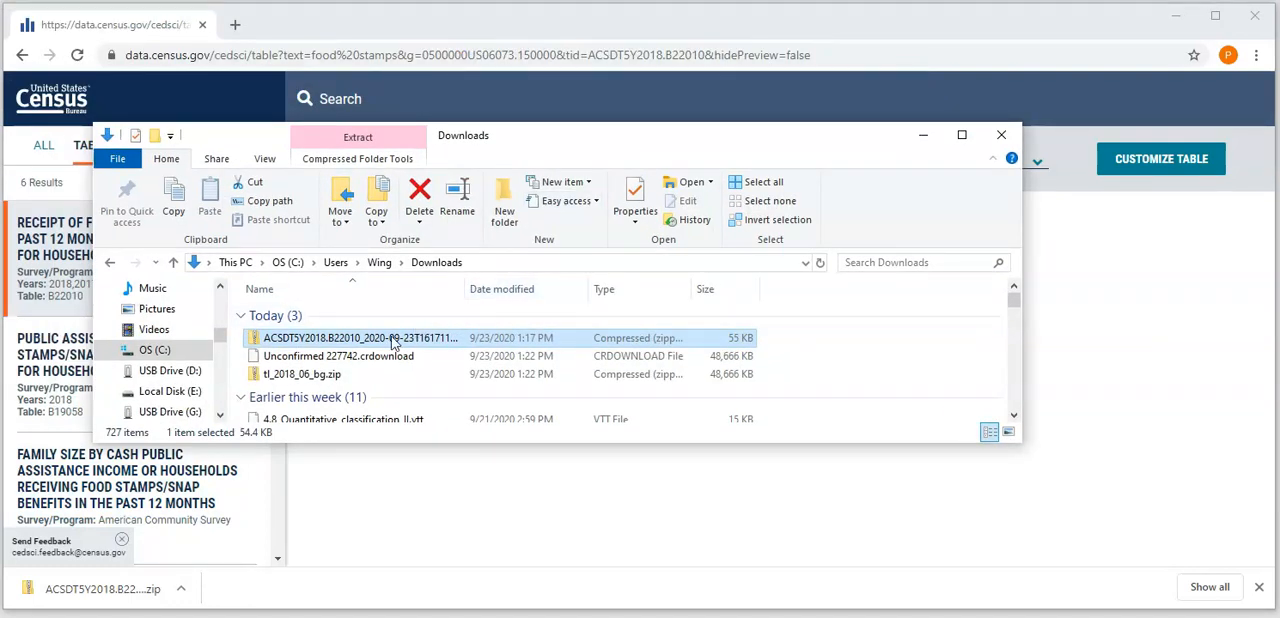
pyautogui.doubleClick(393, 342)
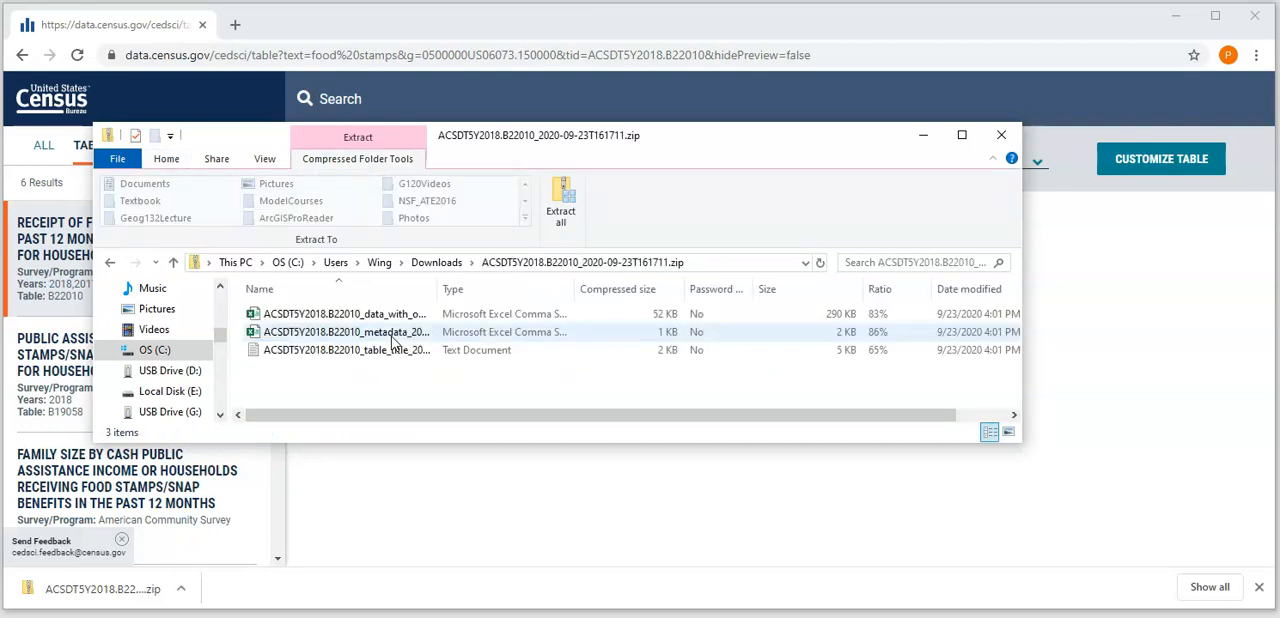
# - Enlarge the File Explorer window and widen the Name column to show the full file names
pyautogui.moveTo(439, 442); pyautogui.dragTo(409, 607)
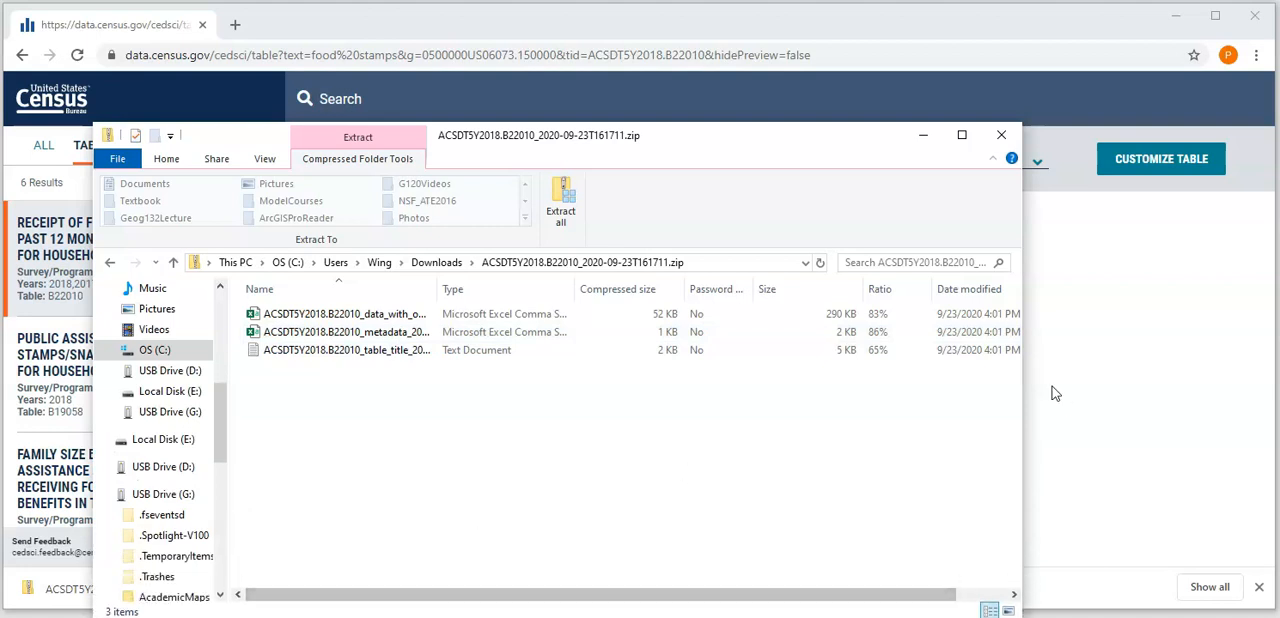
pyautogui.moveTo(1019, 366); pyautogui.dragTo(1184, 367)
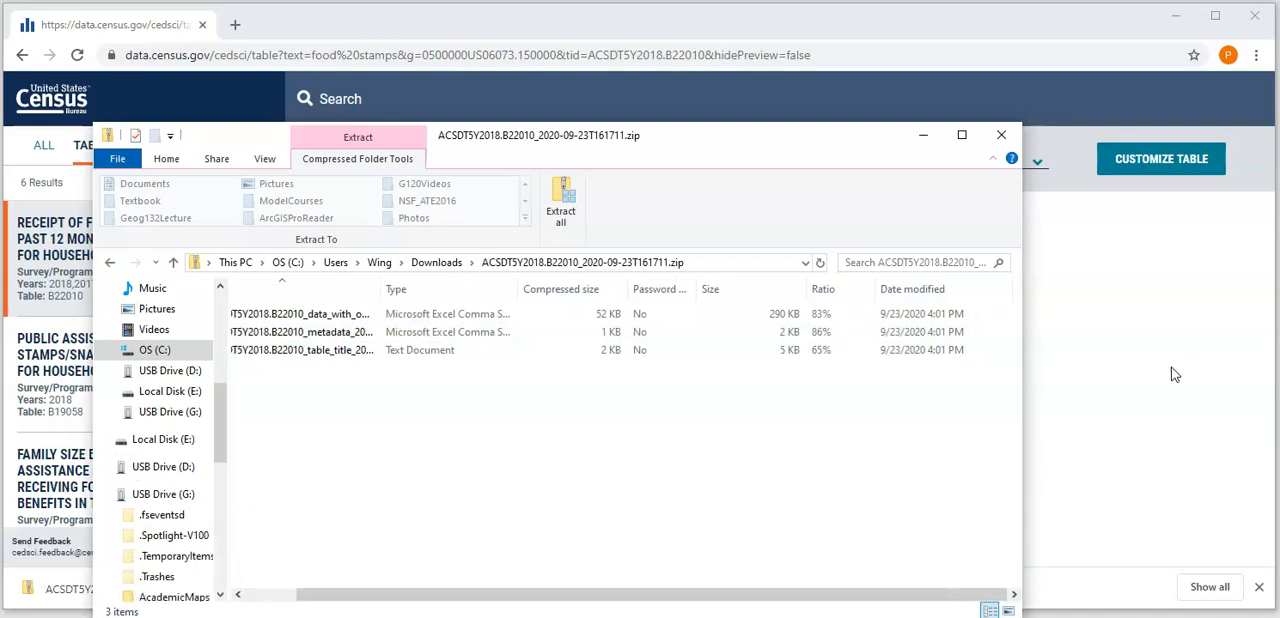
pyautogui.moveTo(381, 291); pyautogui.dragTo(609, 300)
pyautogui.moveTo(313, 604); pyautogui.dragTo(272, 604)
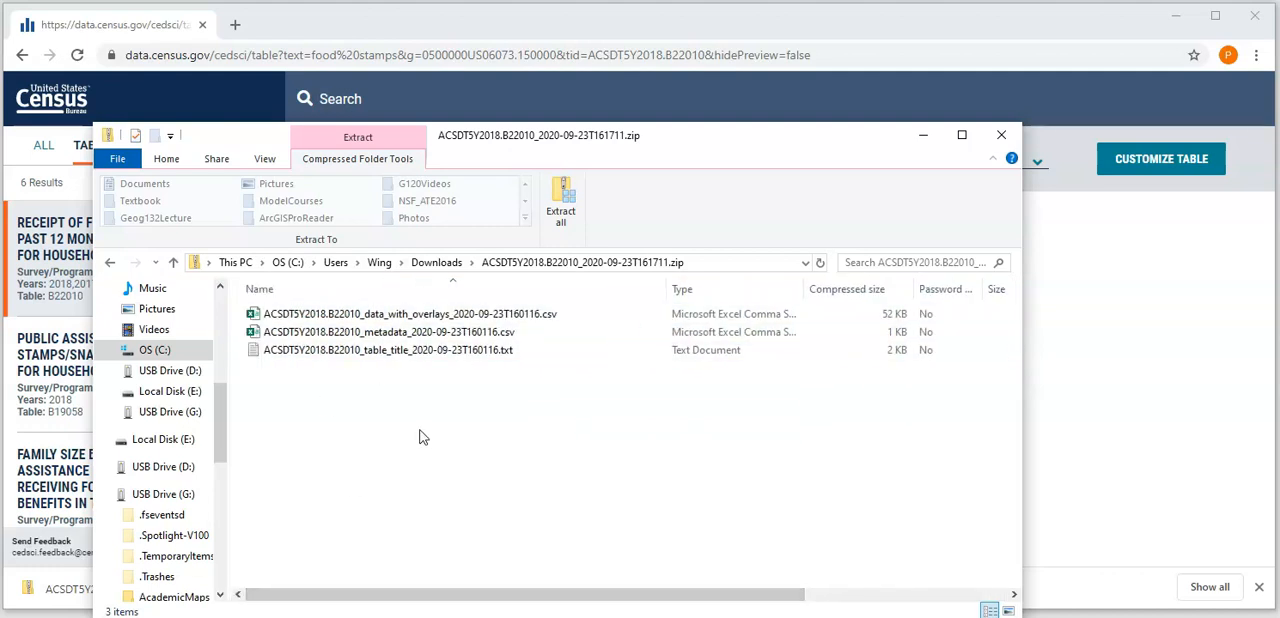
# - Open the data_with_overlays CSV in Excel, examine its geography, estimate and margin of error columns, and minimize the workbook
pyautogui.doubleClick(450, 325)
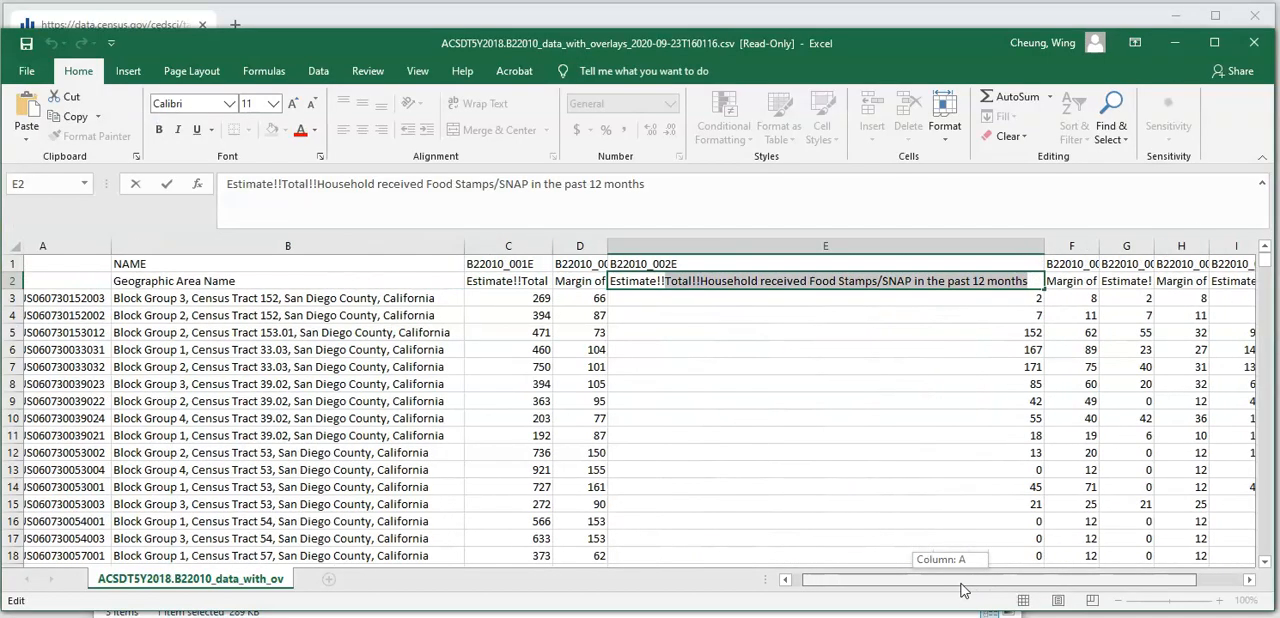
pyautogui.moveTo(962, 590); pyautogui.dragTo(952, 590)
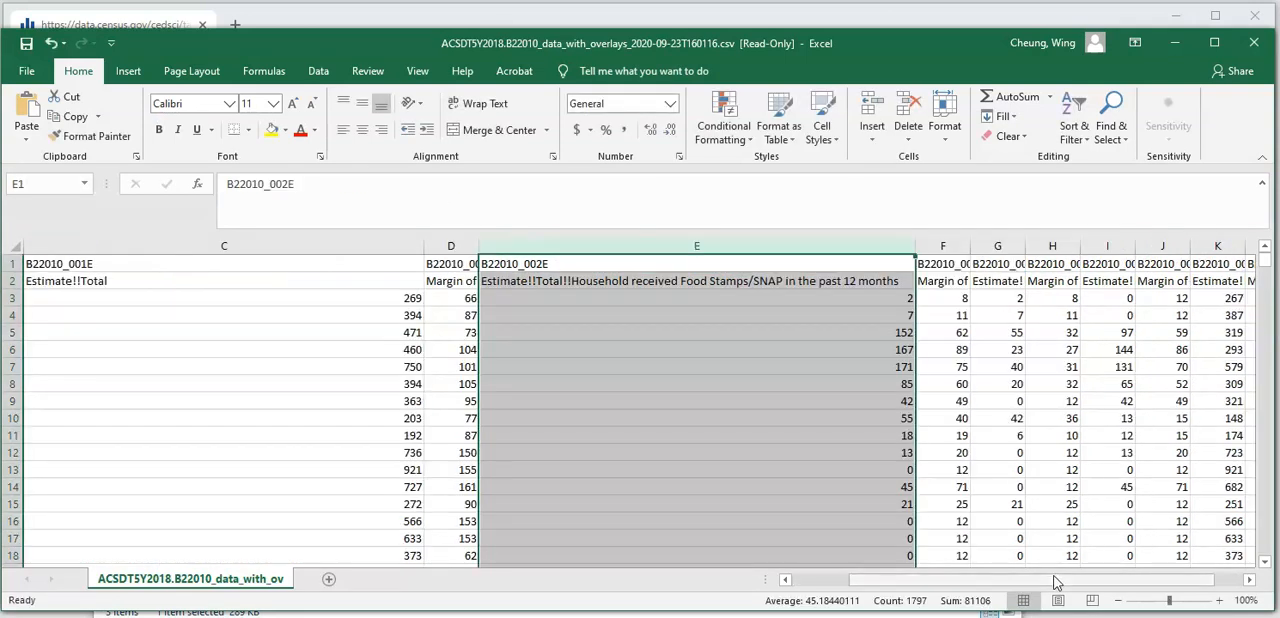
pyautogui.moveTo(1056, 581); pyautogui.dragTo(1049, 580)
pyautogui.click(543, 246)
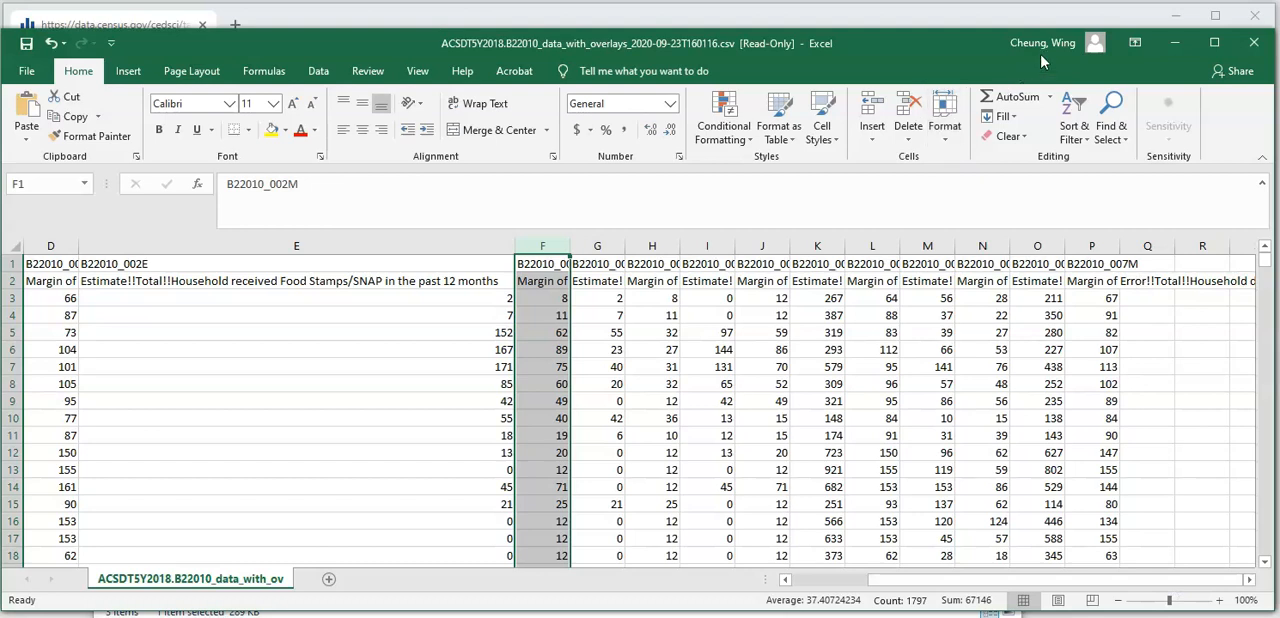
pyautogui.click(1172, 47)
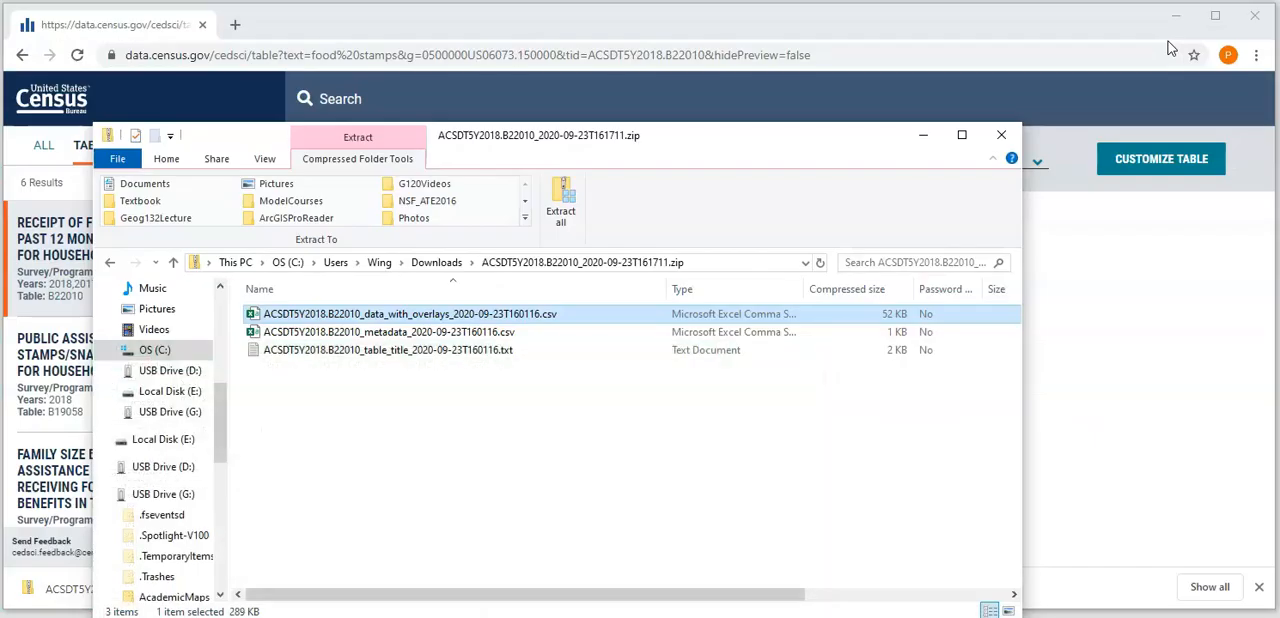
# - Open the B22010 metadata CSV from the archive in Excel and widen column A to show the full field codes
pyautogui.click(440, 335)
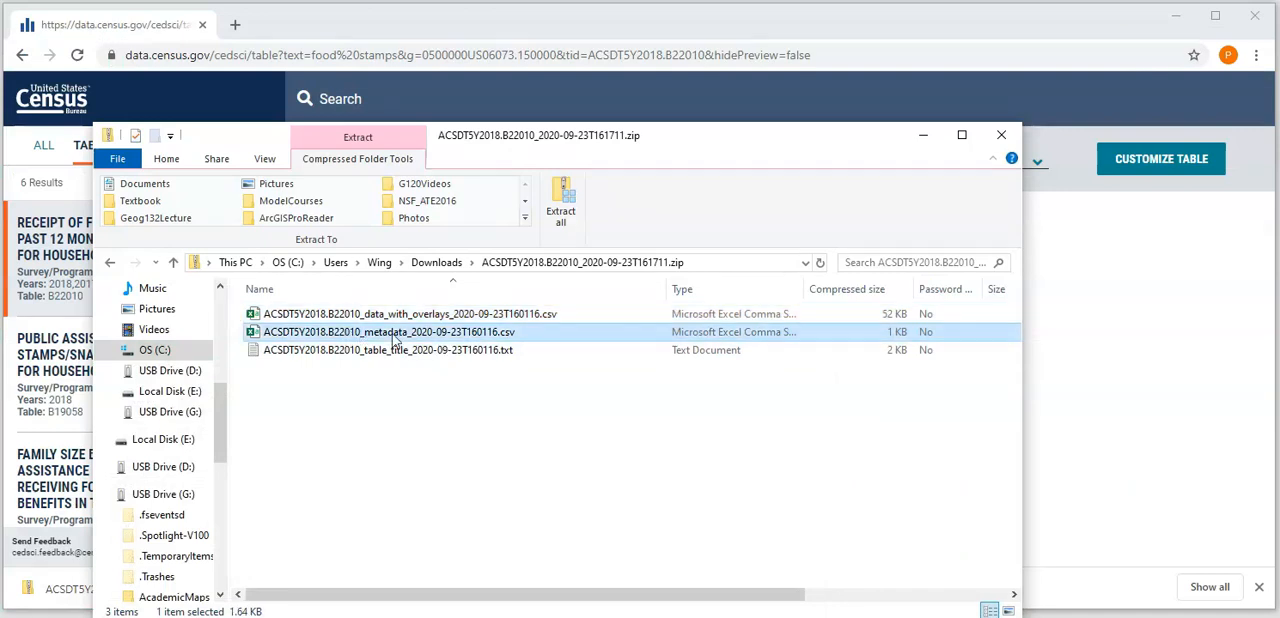
pyautogui.doubleClick(408, 339)
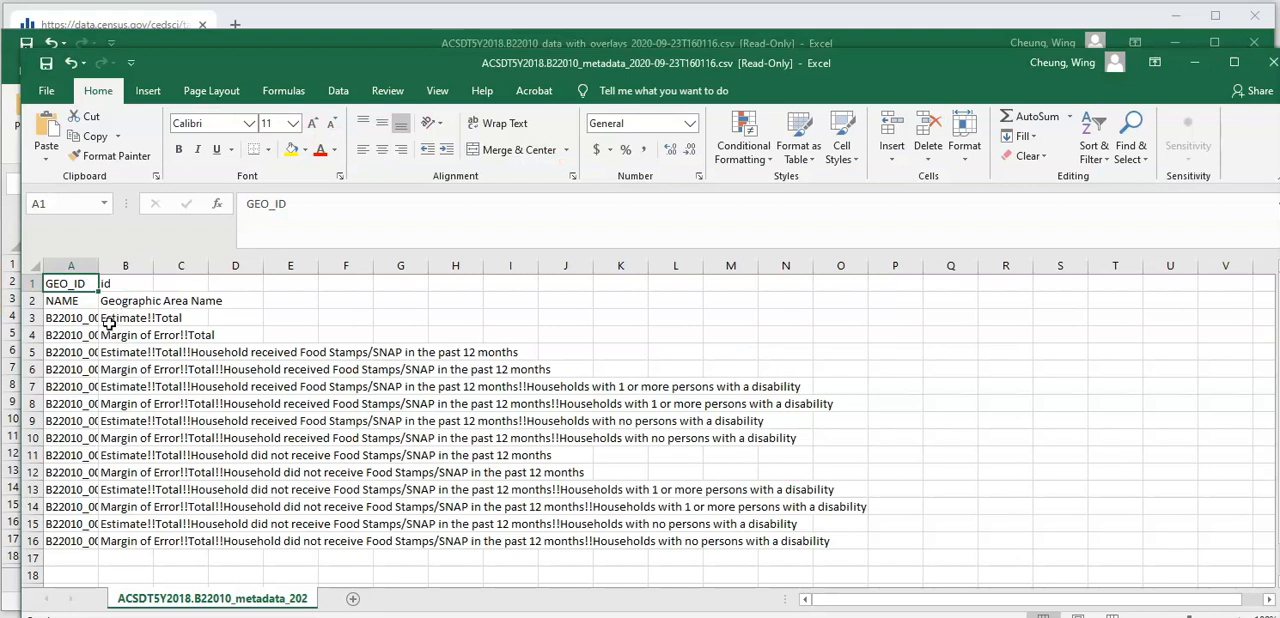
pyautogui.moveTo(98, 266); pyautogui.dragTo(200, 270)
# - Examine the field codes in A3:A16 and their descriptions in B3:B16 by selecting each range
pyautogui.moveTo(88, 316); pyautogui.dragTo(127, 537)
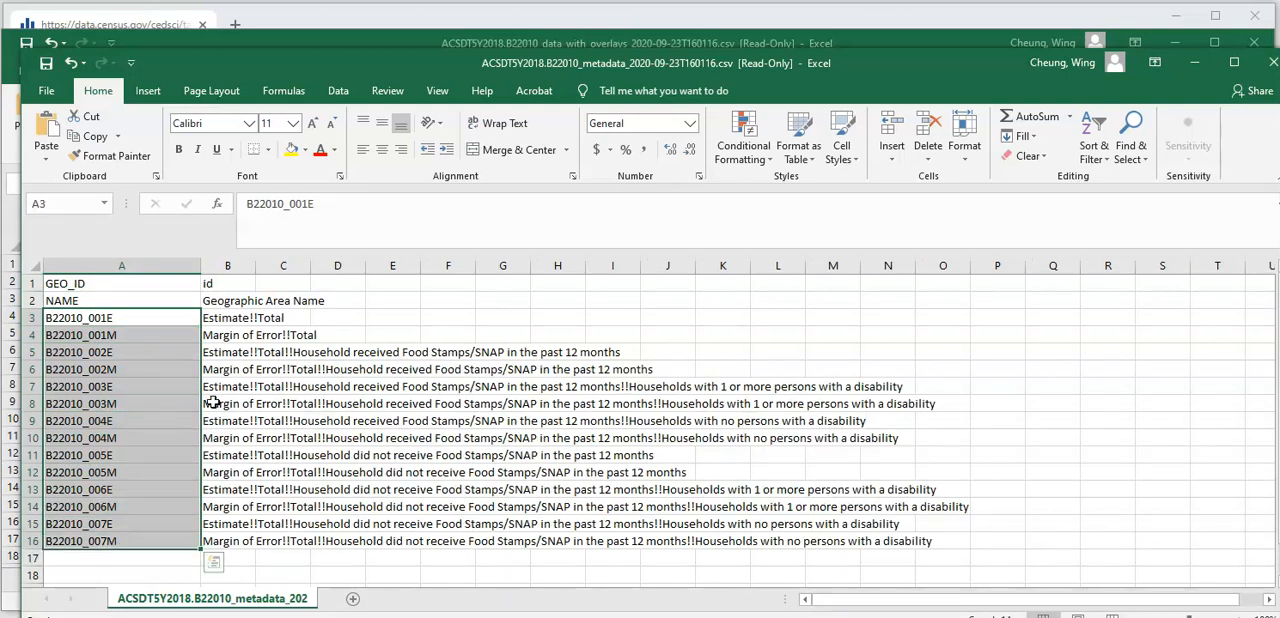
pyautogui.click(232, 321)
pyautogui.moveTo(238, 325); pyautogui.dragTo(256, 540)
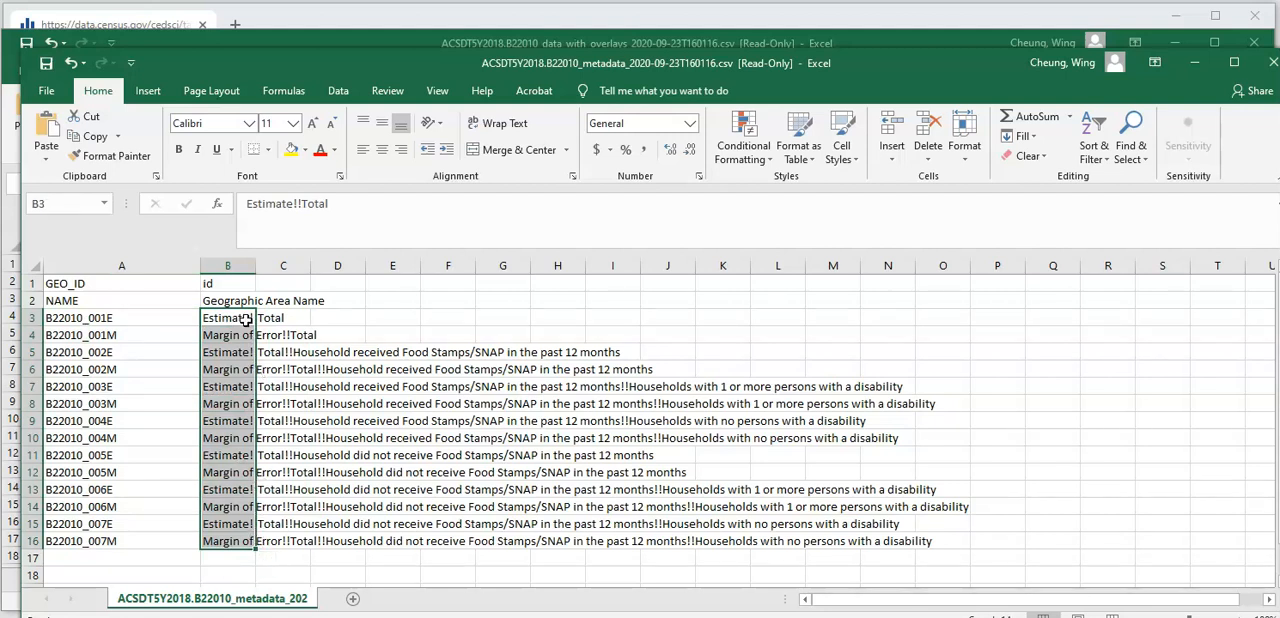
# - Examine the metadata rows for B22010_001E and B22010_002E, then bring the data_with_overlays workbook to the front
pyautogui.click(26, 317)
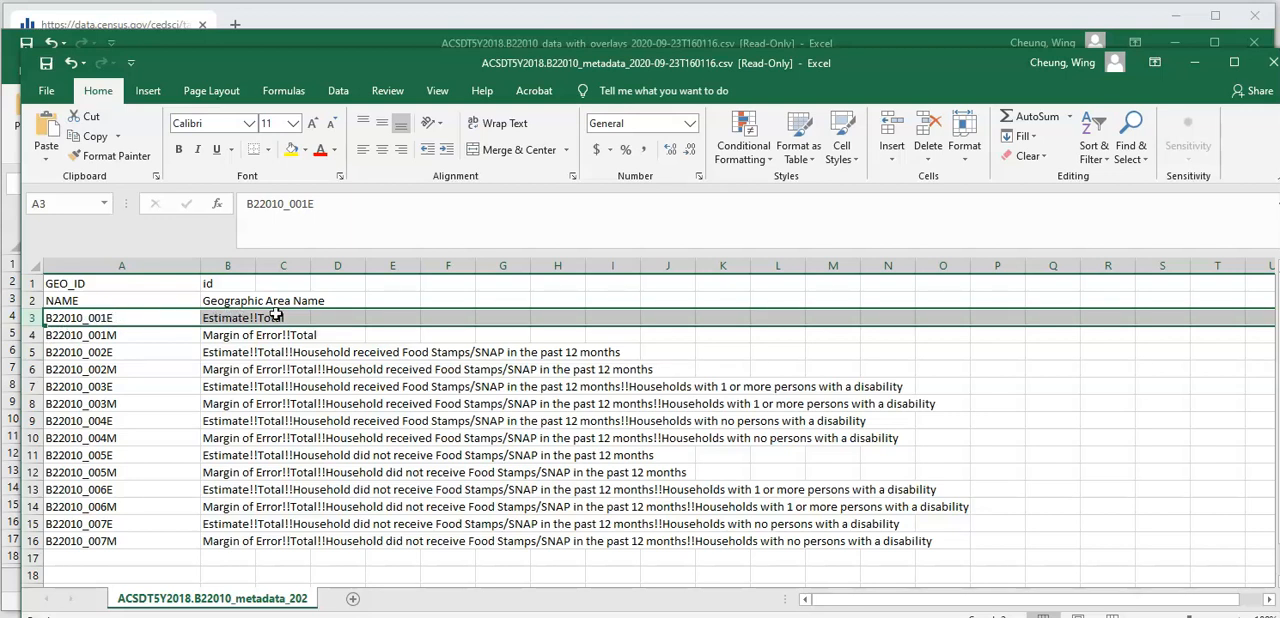
pyautogui.click(32, 352)
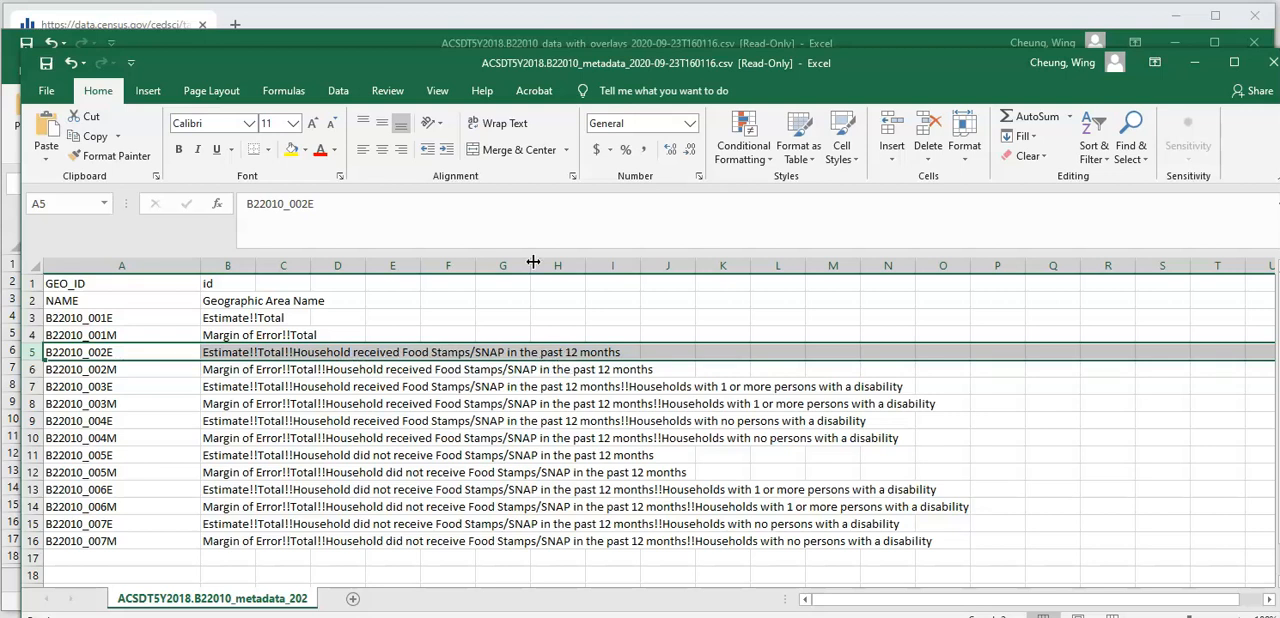
pyautogui.click(450, 45)
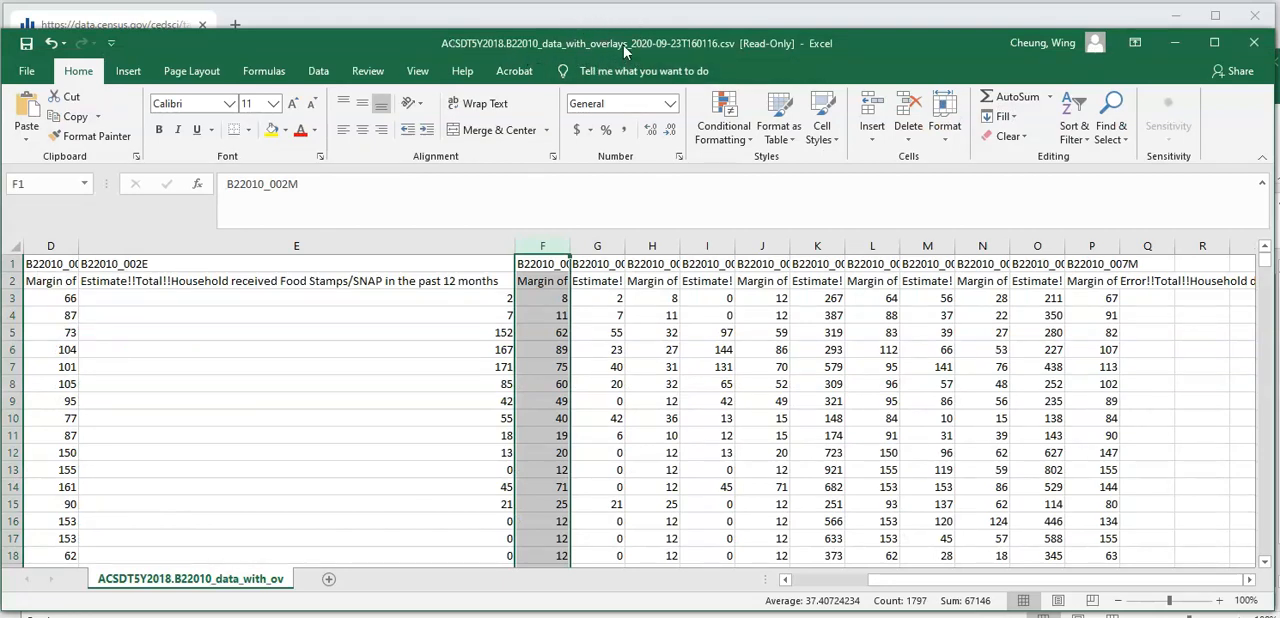
# - Widen column D and examine the total estimate in column C and the Food Stamps/SNAP estimate in column E
pyautogui.moveTo(79, 243); pyautogui.dragTo(168, 244)
pyautogui.moveTo(893, 578); pyautogui.dragTo(878, 582)
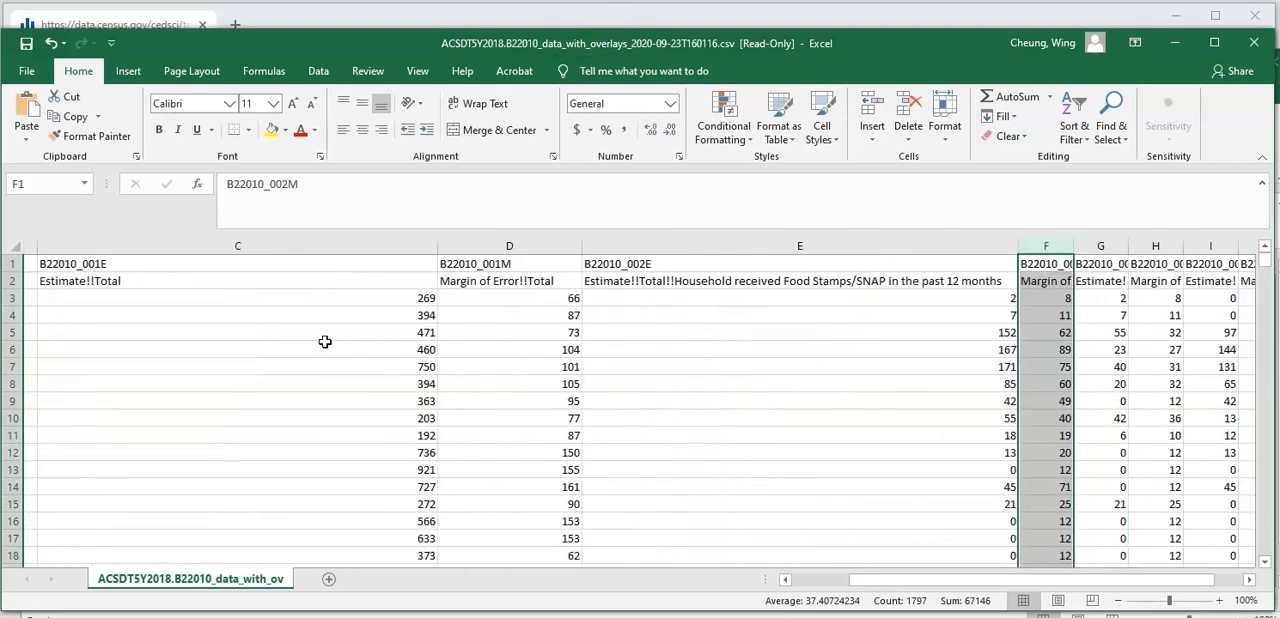
pyautogui.click(160, 246)
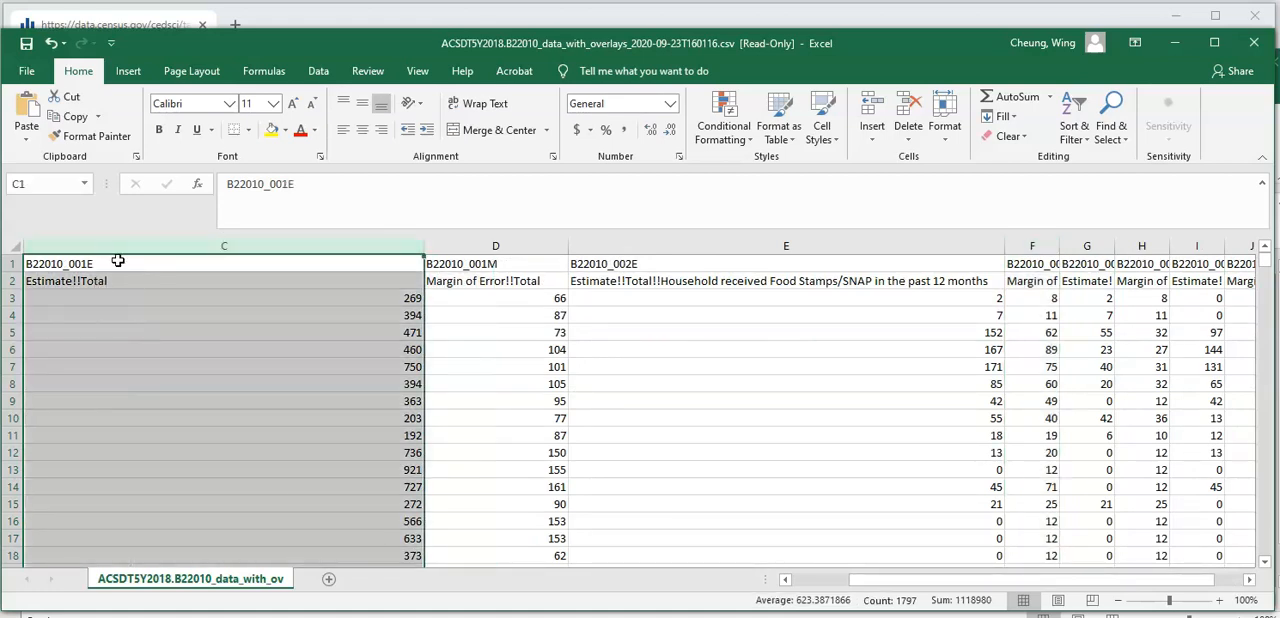
pyautogui.click(712, 246)
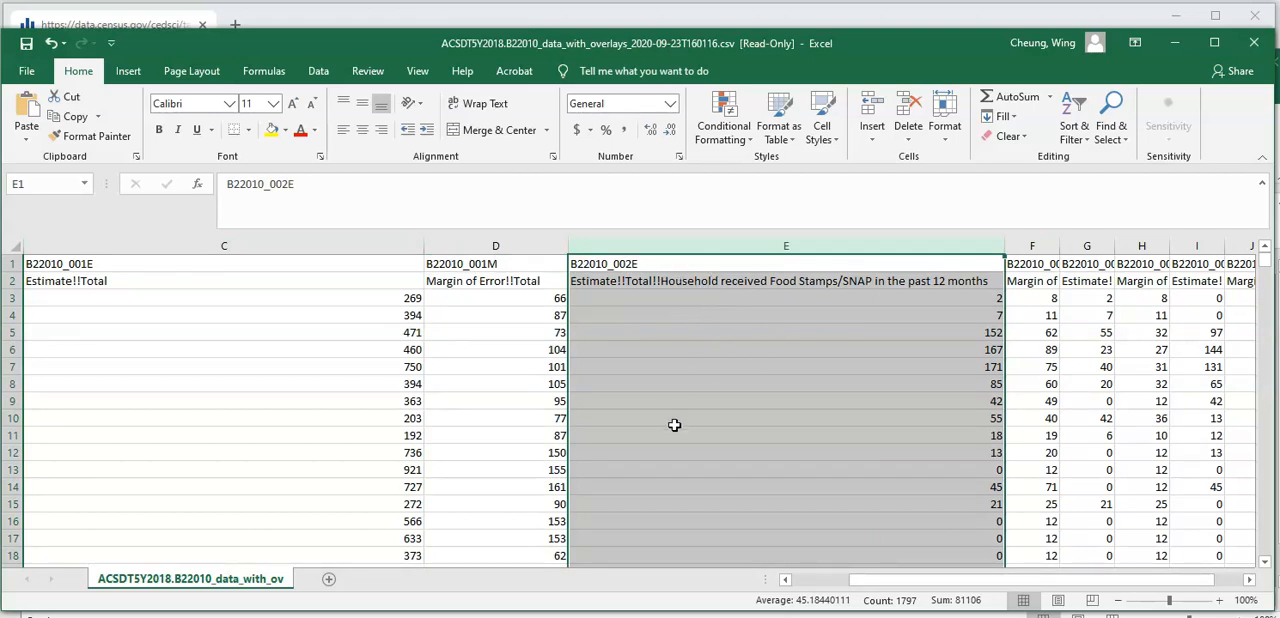
# - Delete column D, the B22010_001M margin of error
pyautogui.click(523, 246)
pyautogui.rightClick(523, 248)
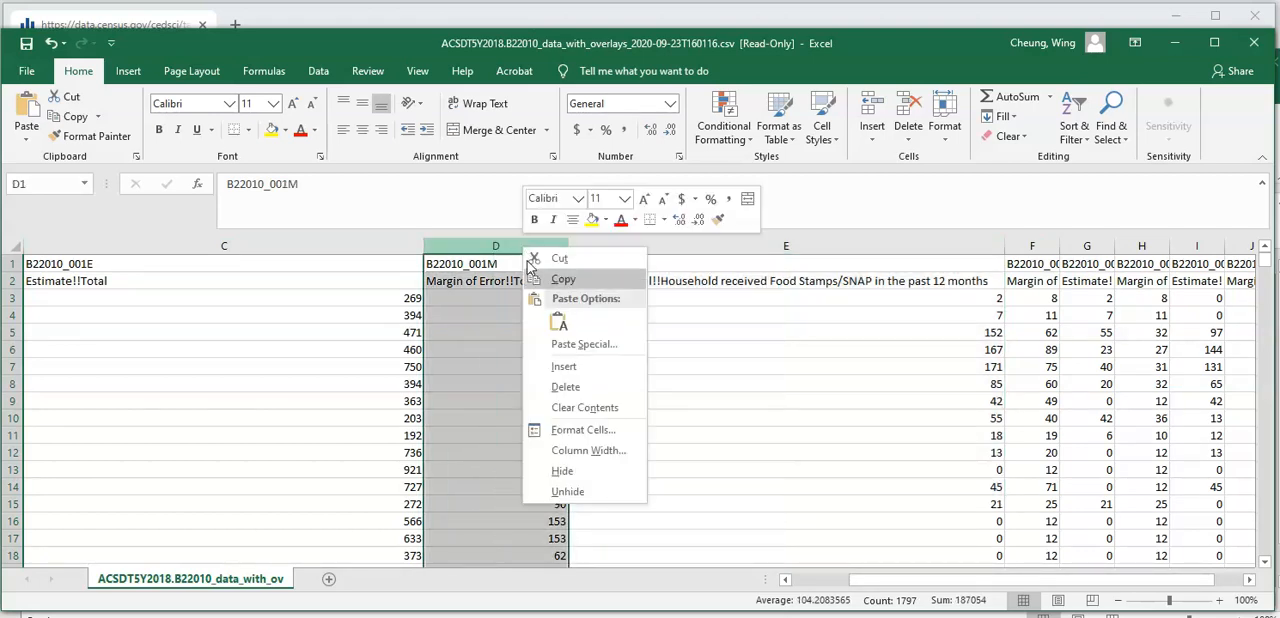
pyautogui.click(572, 389)
# - Delete columns E through Z, from B22010_002M onward, keeping only the two estimate columns
pyautogui.moveTo(895, 243); pyautogui.dragTo(1120, 270)
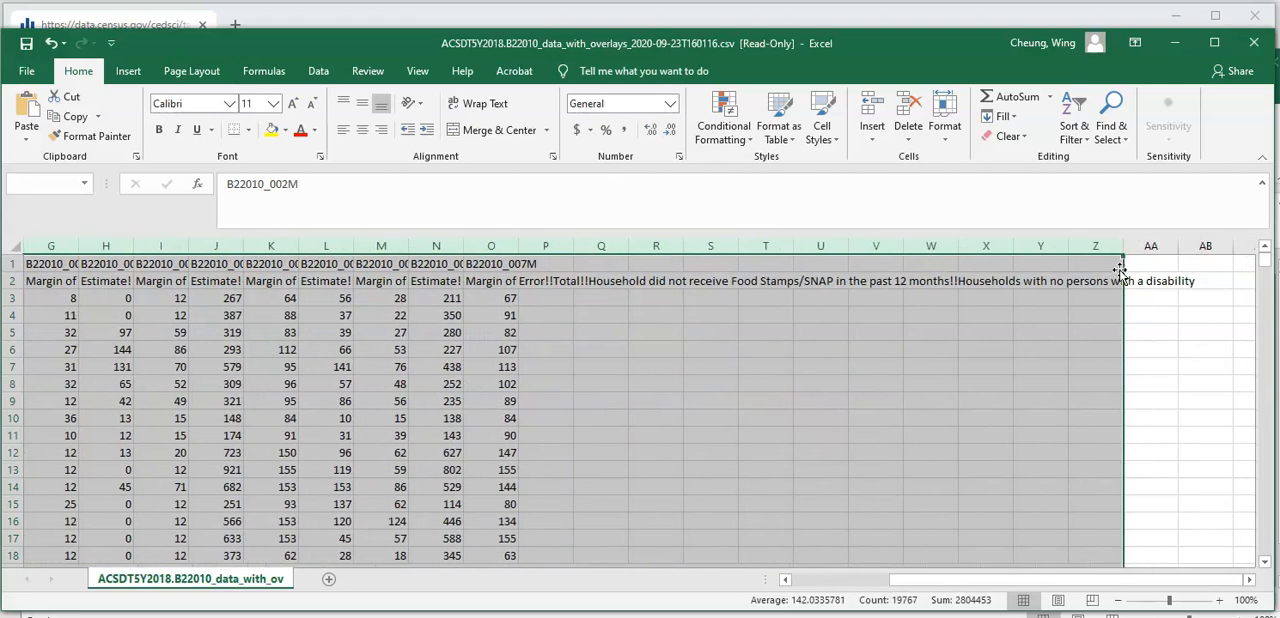
pyautogui.rightClick(522, 352)
pyautogui.click(587, 498)
pyautogui.moveTo(958, 580); pyautogui.dragTo(888, 597)
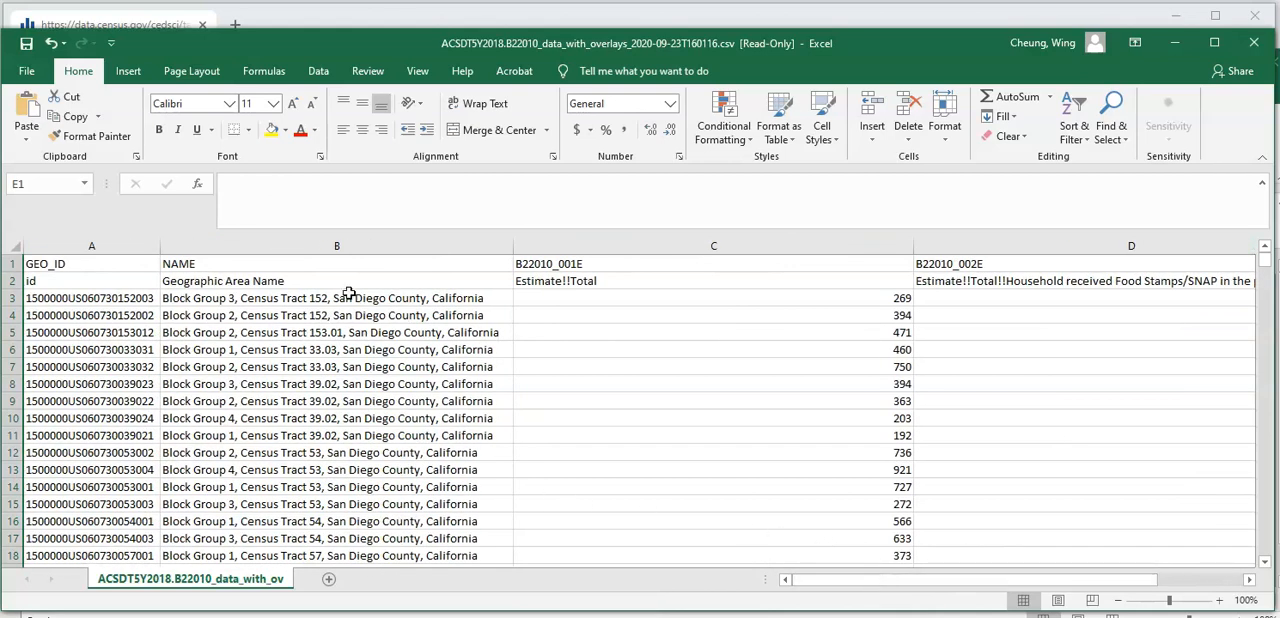
# - Rename the header in A1 as GEOID
pyautogui.click(335, 245)
pyautogui.click(58, 264)
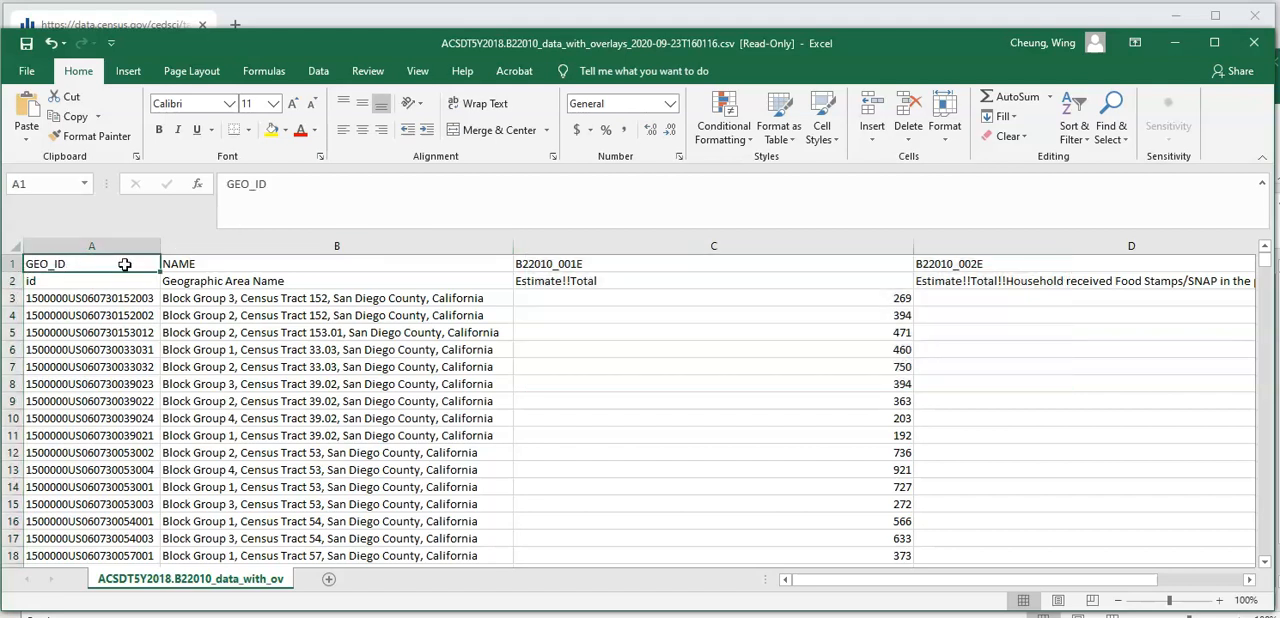
pyautogui.write('GEOID')
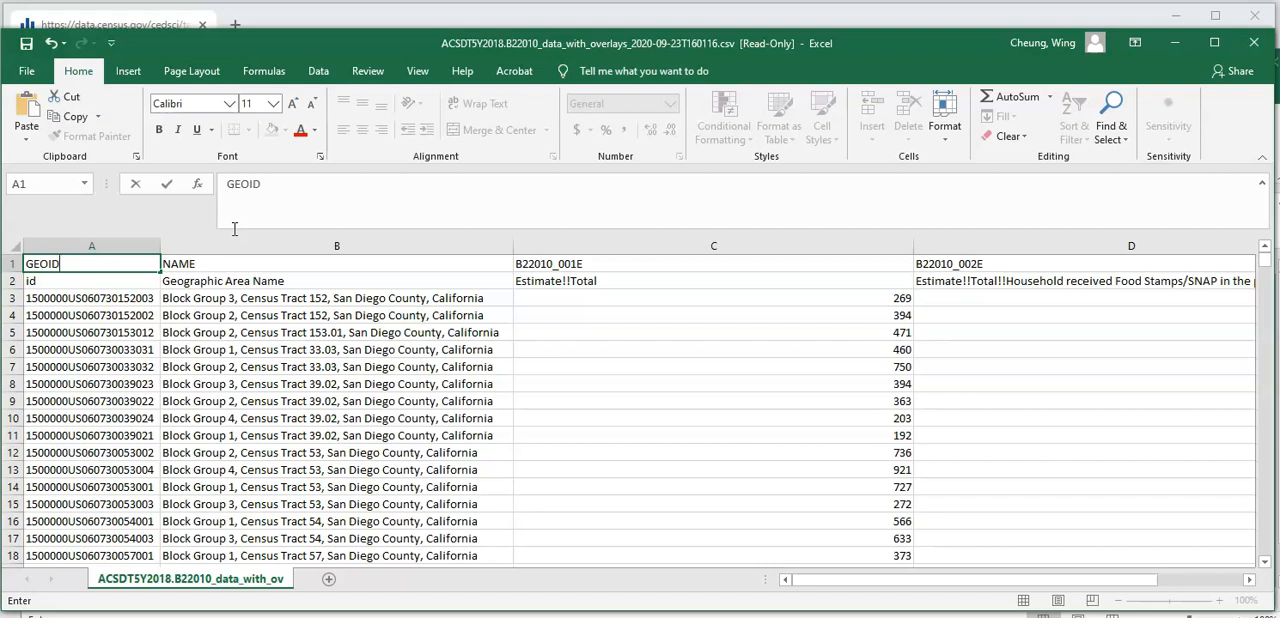
pyautogui.click(255, 275)
pyautogui.click(257, 261)
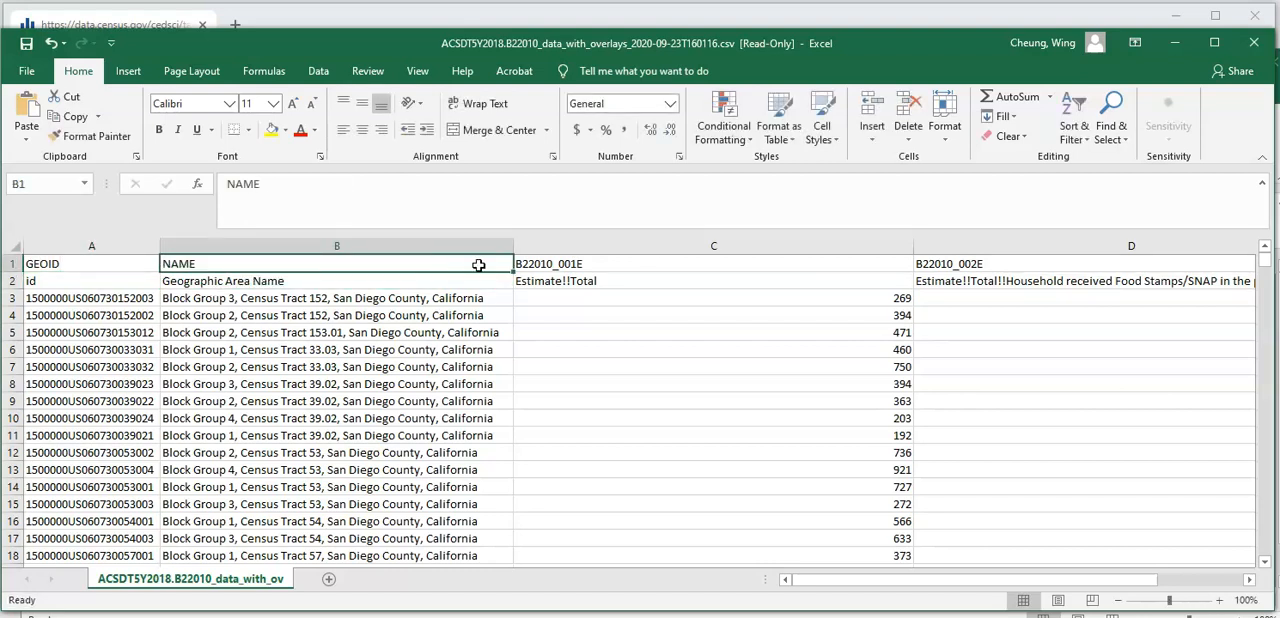
# - Rename the B22010_001E header in C1 as TOTALHOUSEHOLDS
pyautogui.click(572, 264)
pyautogui.write('T')
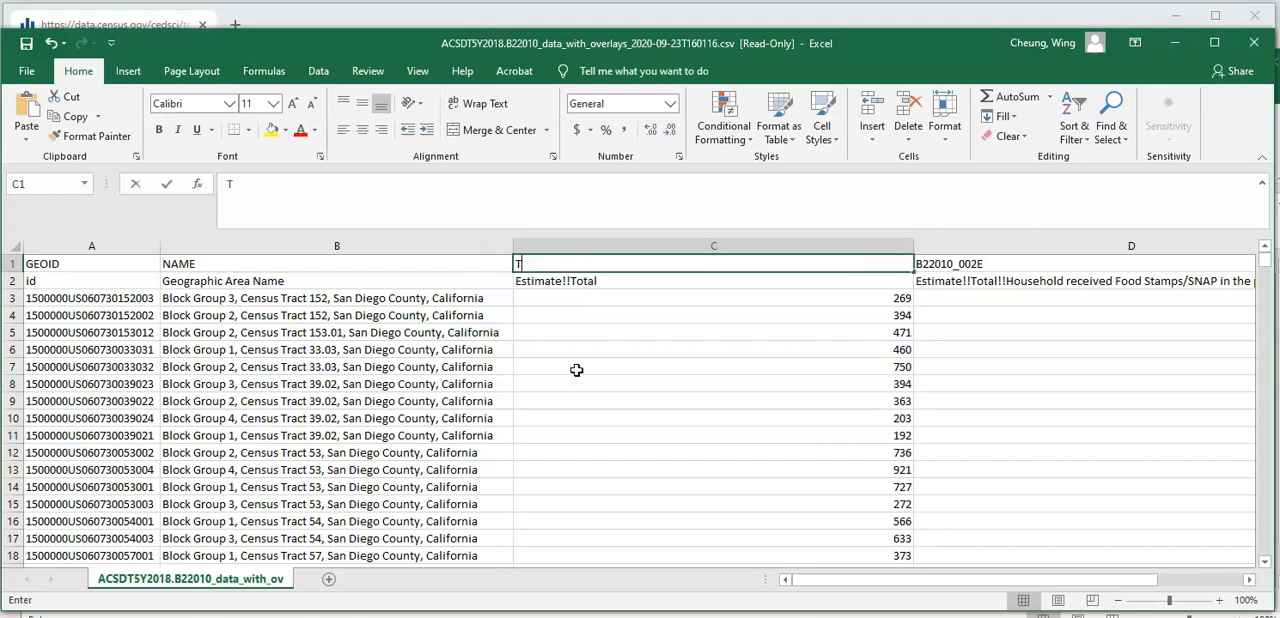
pyautogui.write('OTALHOUSEHOLD')
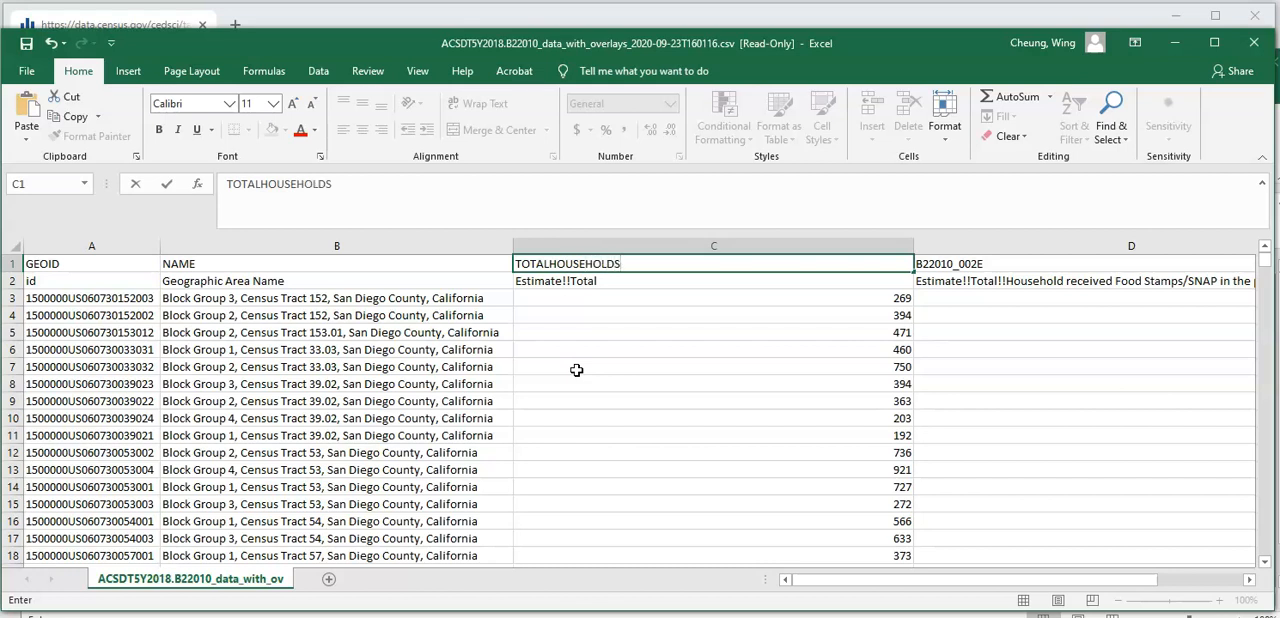
pyautogui.write('S')
# - Rename the B22010_002E header in D1 as HOUSEHOLDSWASST
pyautogui.click(980, 265)
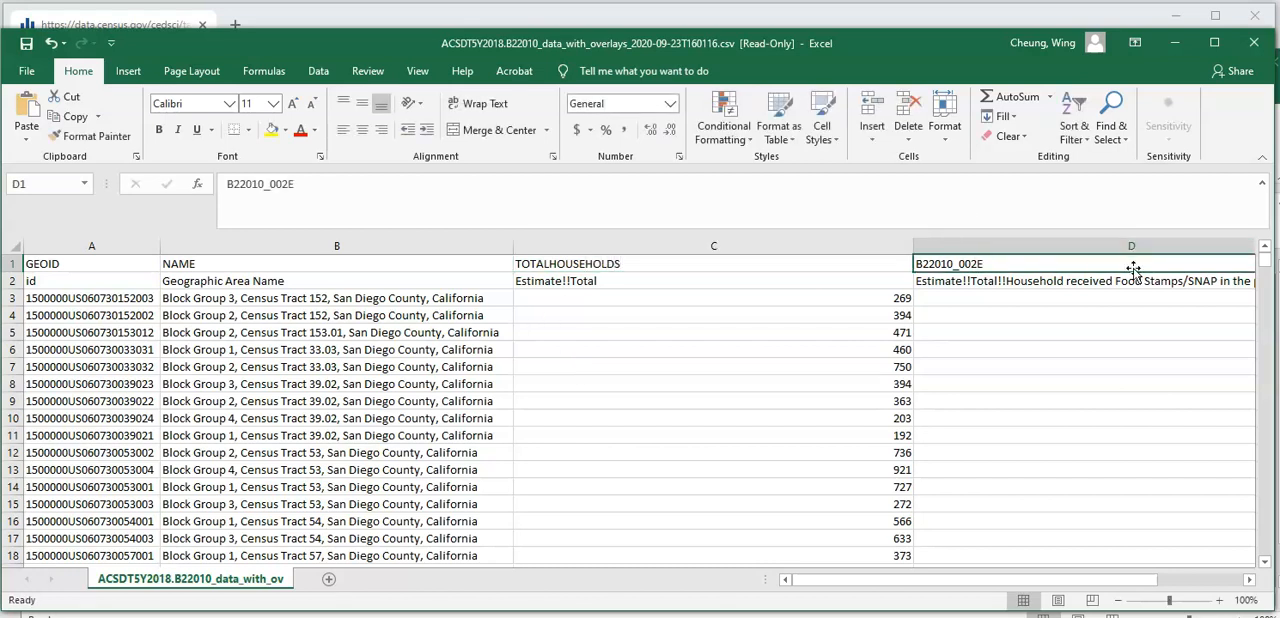
pyautogui.write('HOUSEHOLDSWA')
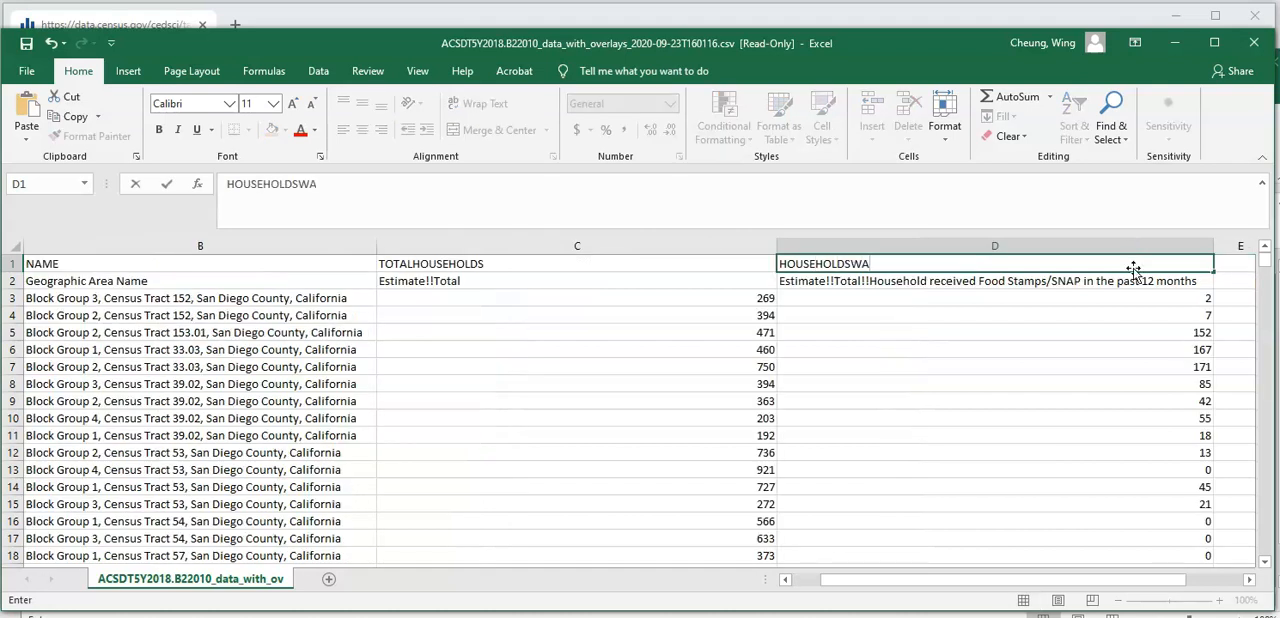
pyautogui.press('Return')
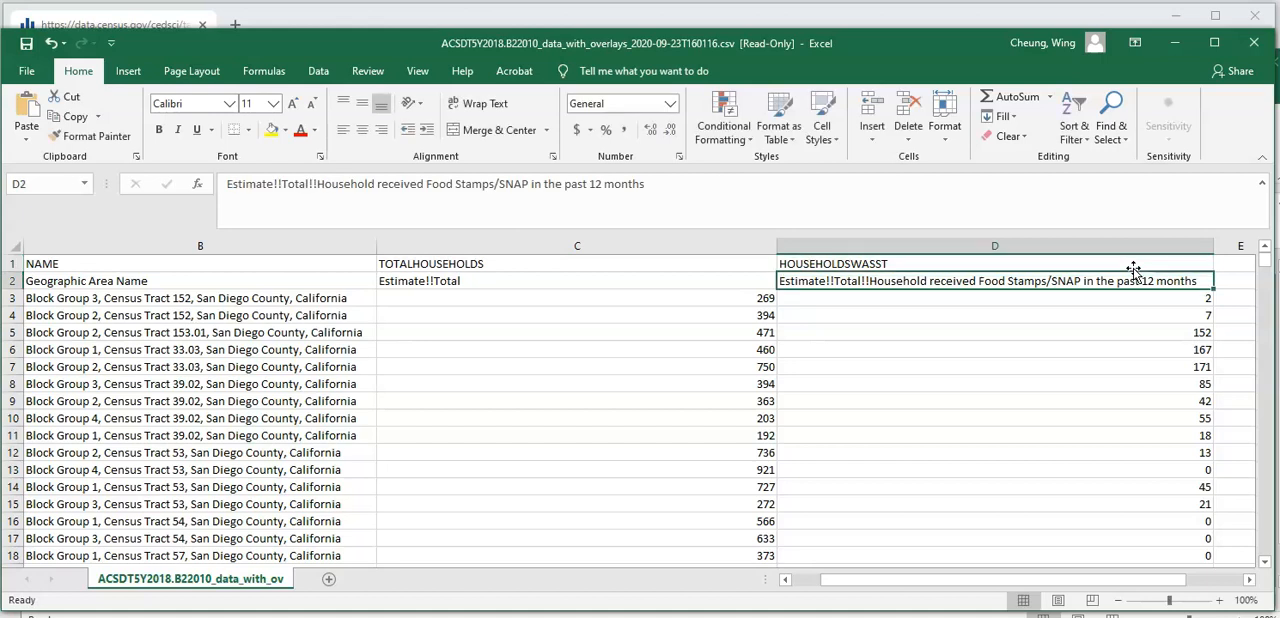
# - Delete row 2, which holds the descriptive field labels under the headers
pyautogui.click(12, 281)
pyautogui.moveTo(958, 583); pyautogui.dragTo(856, 584)
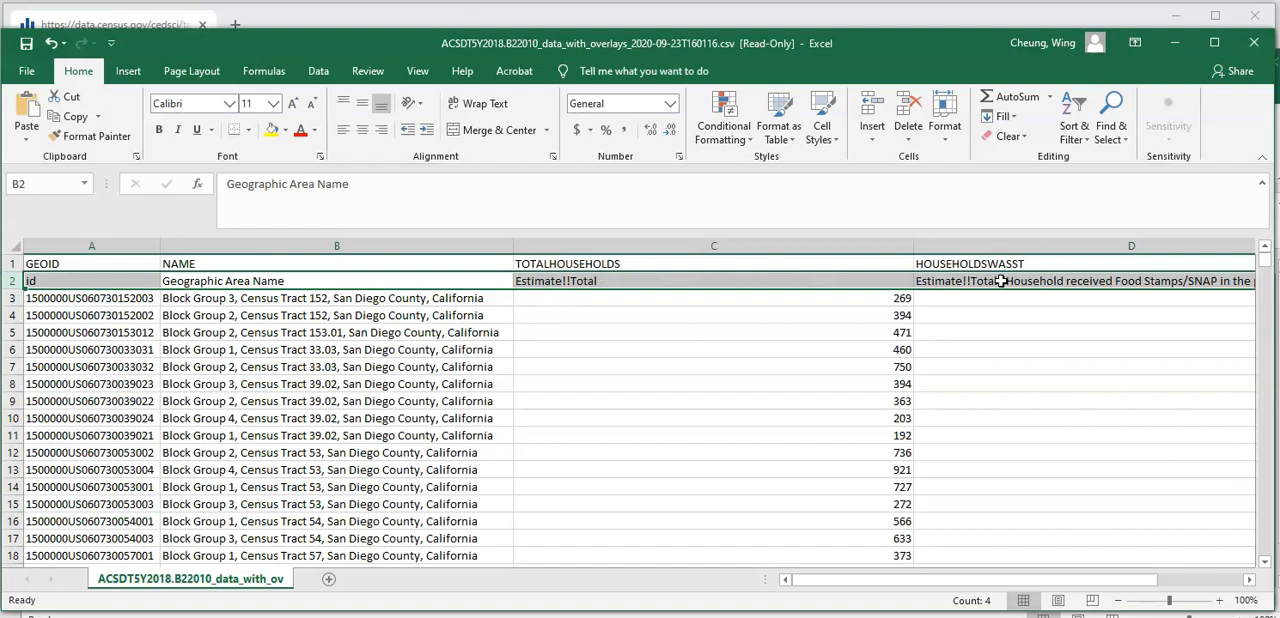
pyautogui.rightClick(15, 281)
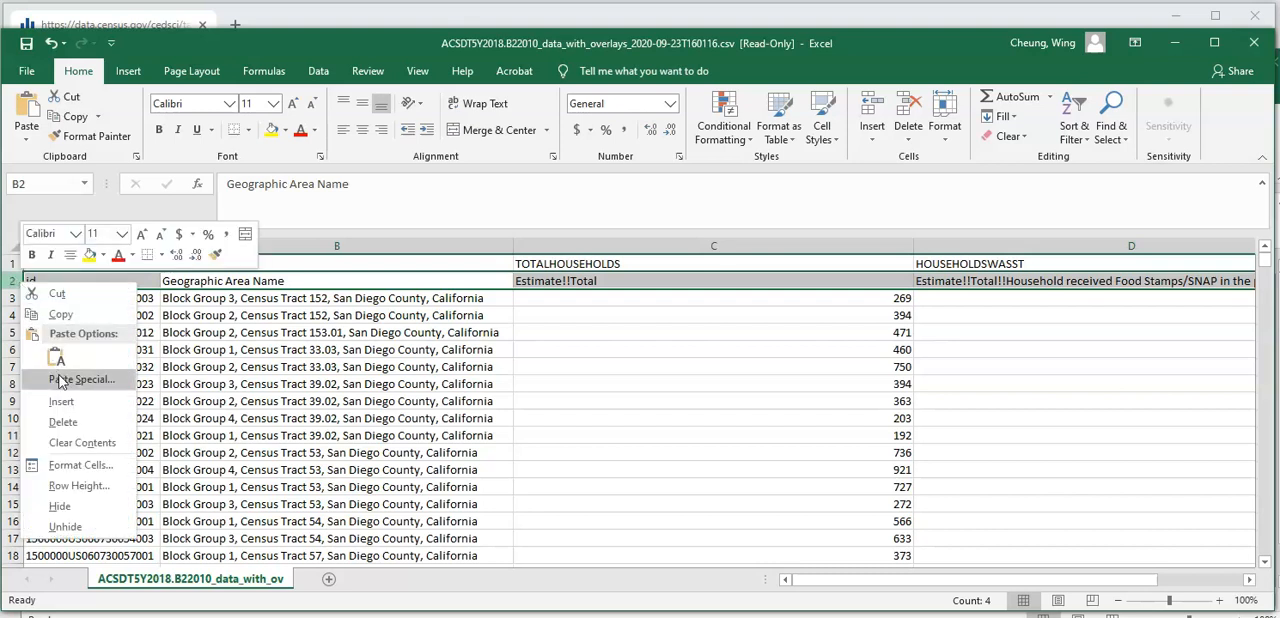
pyautogui.press('Escape')
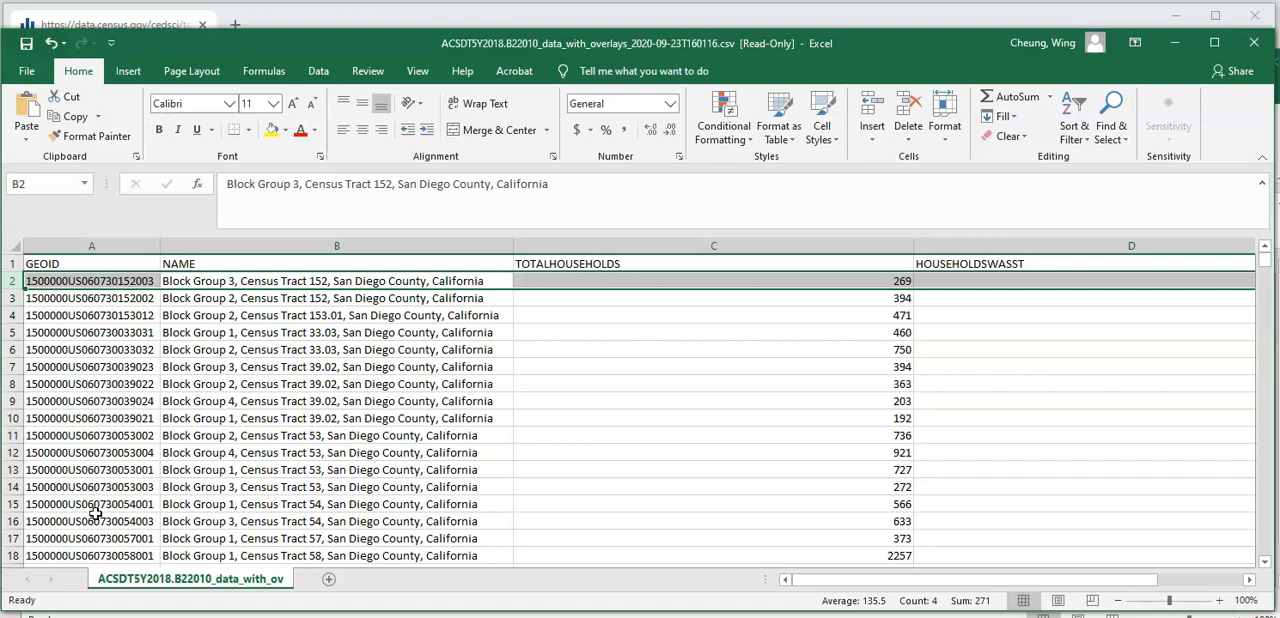
# - Insert an empty column between the GEOID and NAME columns
pyautogui.click(84, 283)
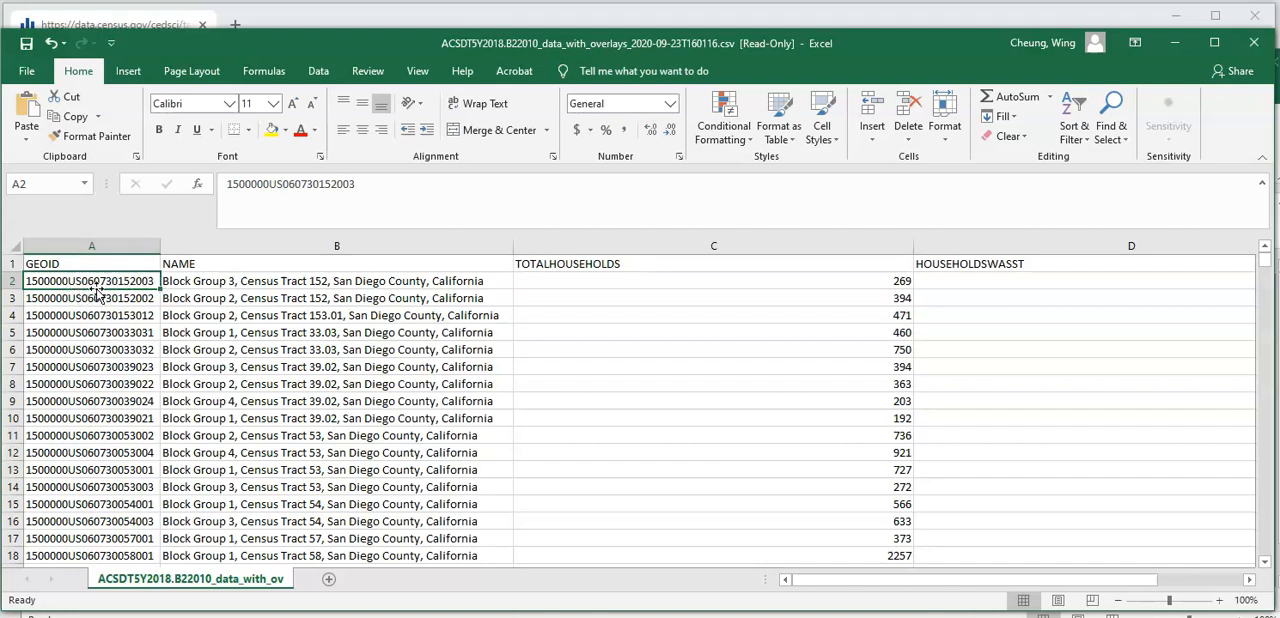
pyautogui.click(217, 245)
pyautogui.rightClick(217, 245)
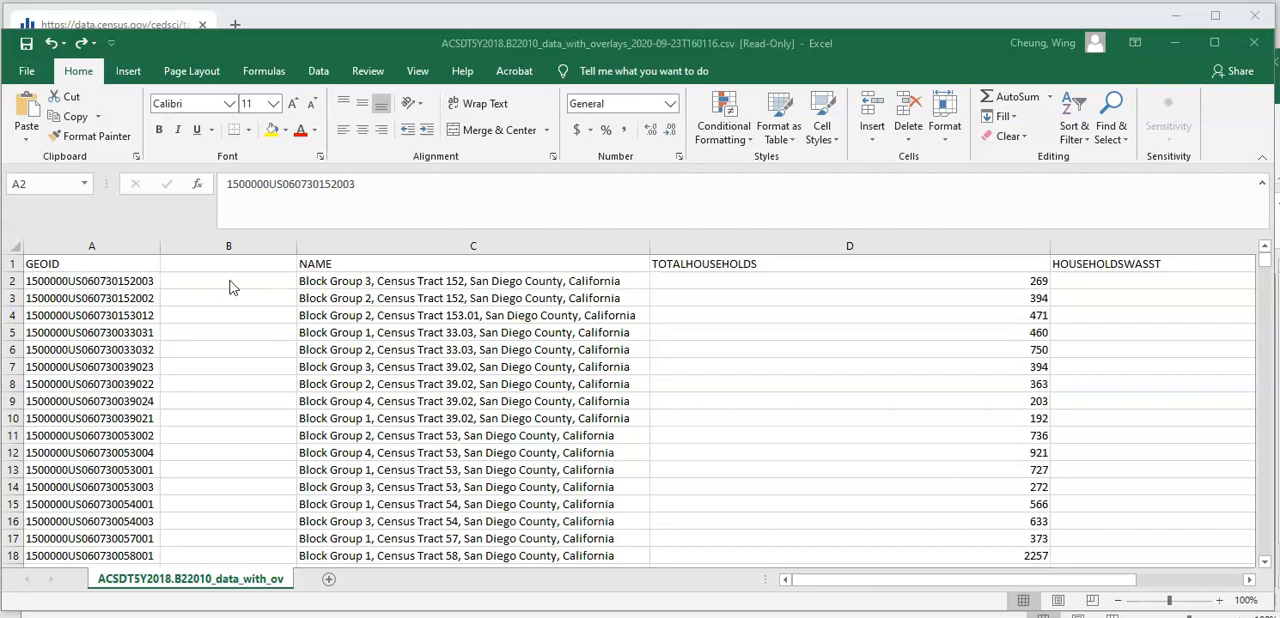
# - Check the full GEOID code in A2 and enter the formula =RIGHT(A2,12) in B2 to extract its last 12 characters
pyautogui.click(121, 288)
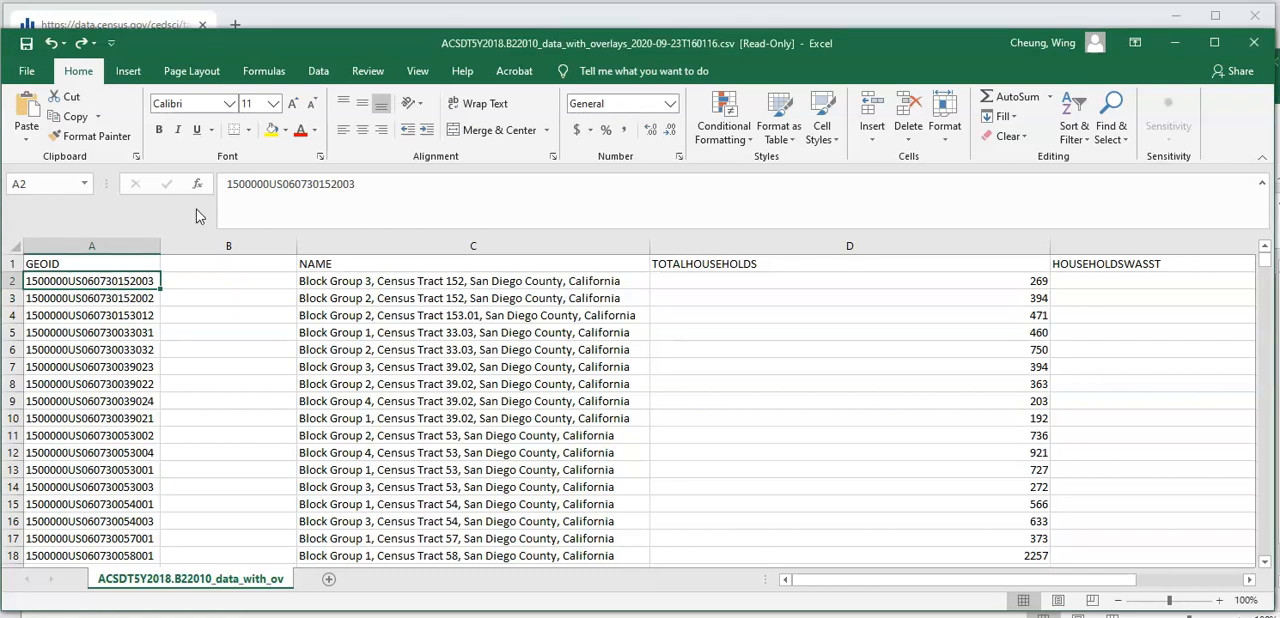
pyautogui.click(369, 183)
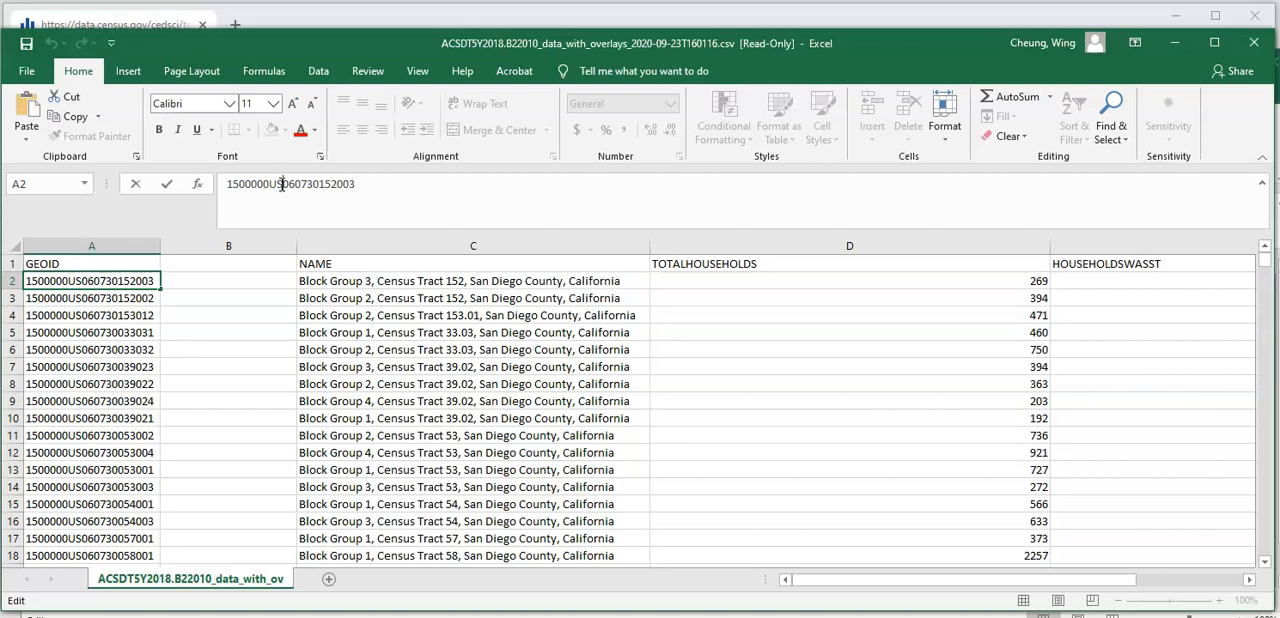
pyautogui.click(213, 287)
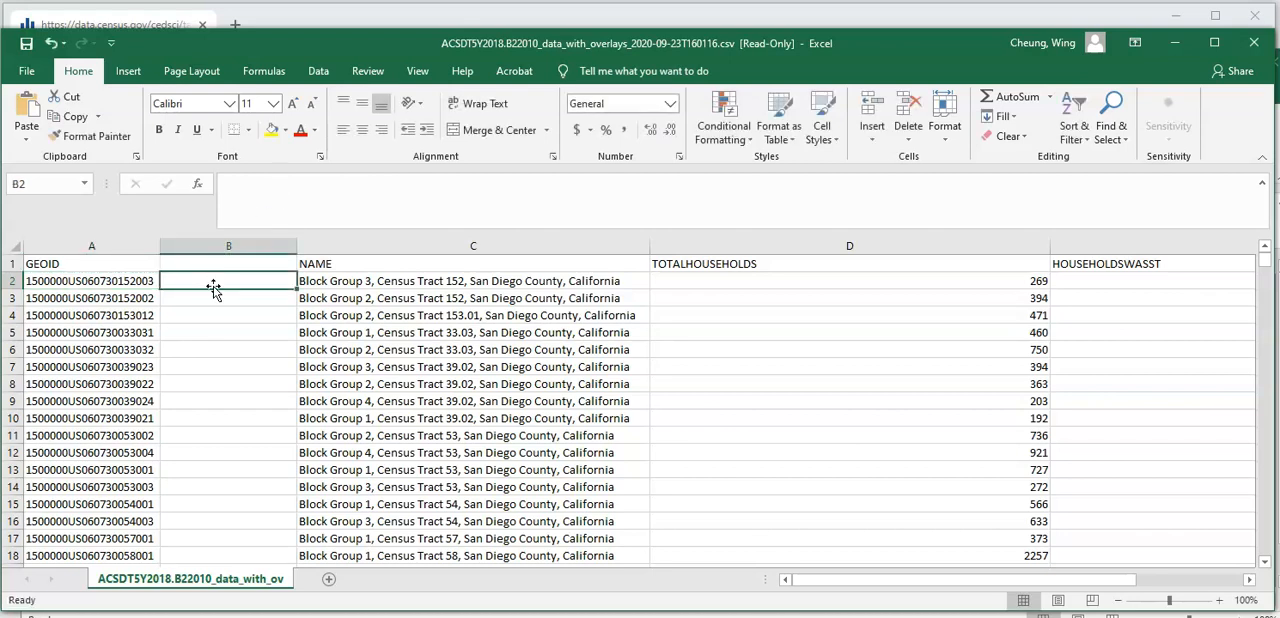
pyautogui.doubleClick(213, 280)
pyautogui.write('=')
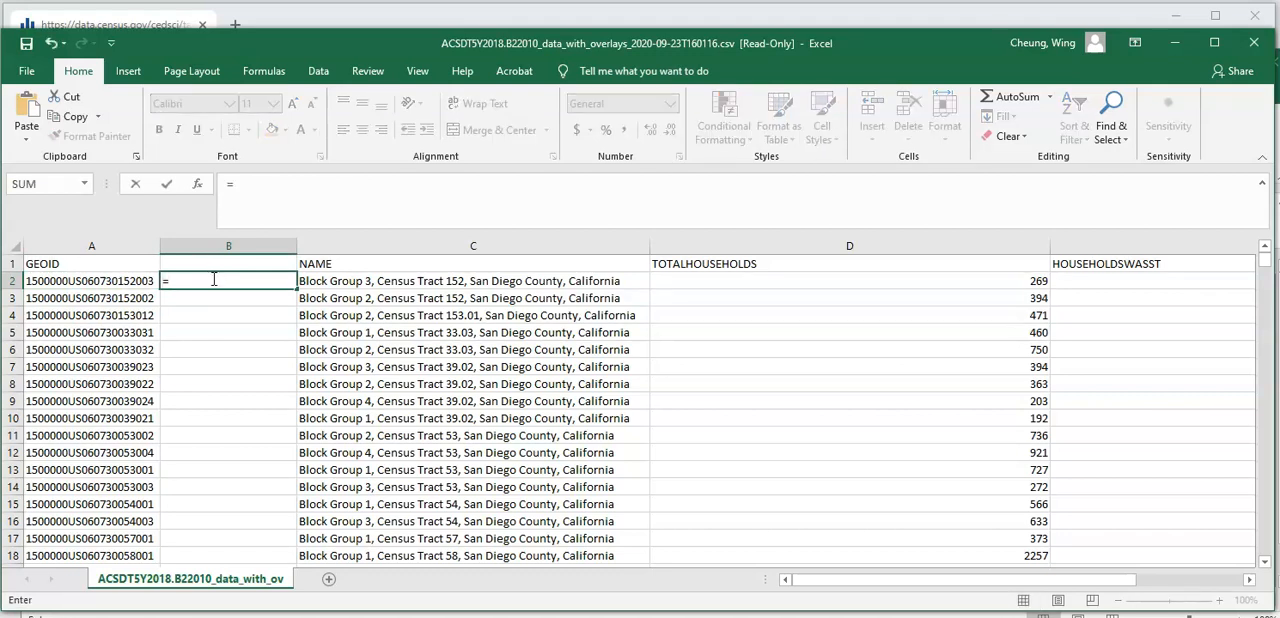
pyautogui.write('righ')
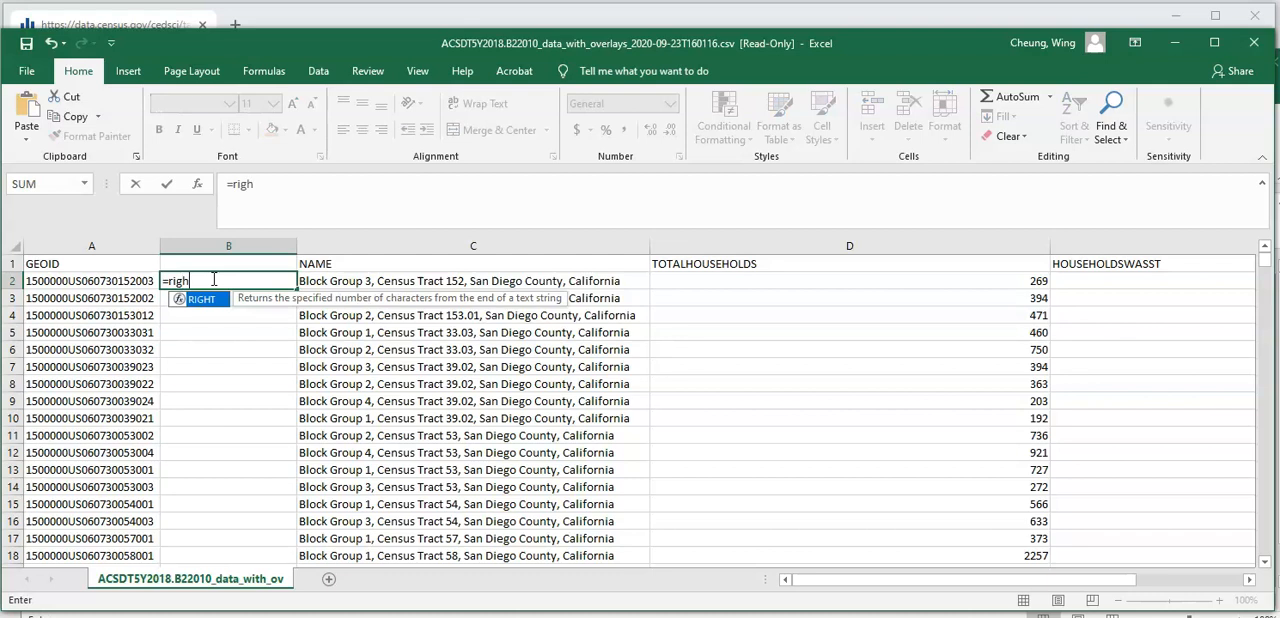
pyautogui.write('t(')
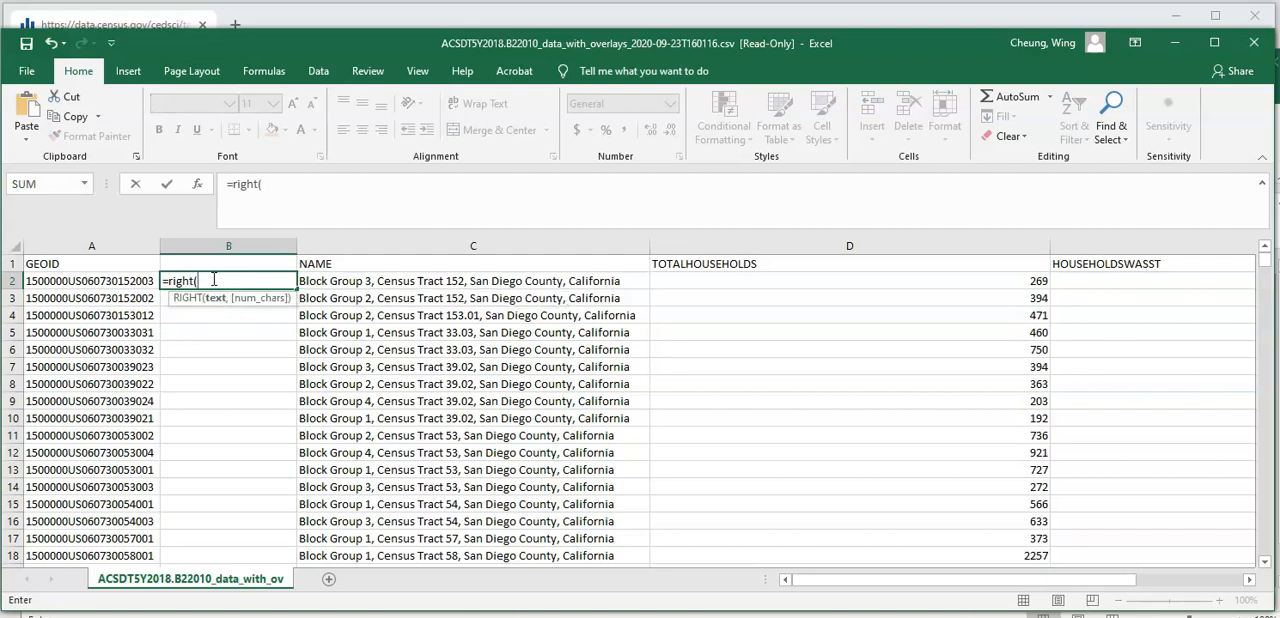
pyautogui.click(110, 283)
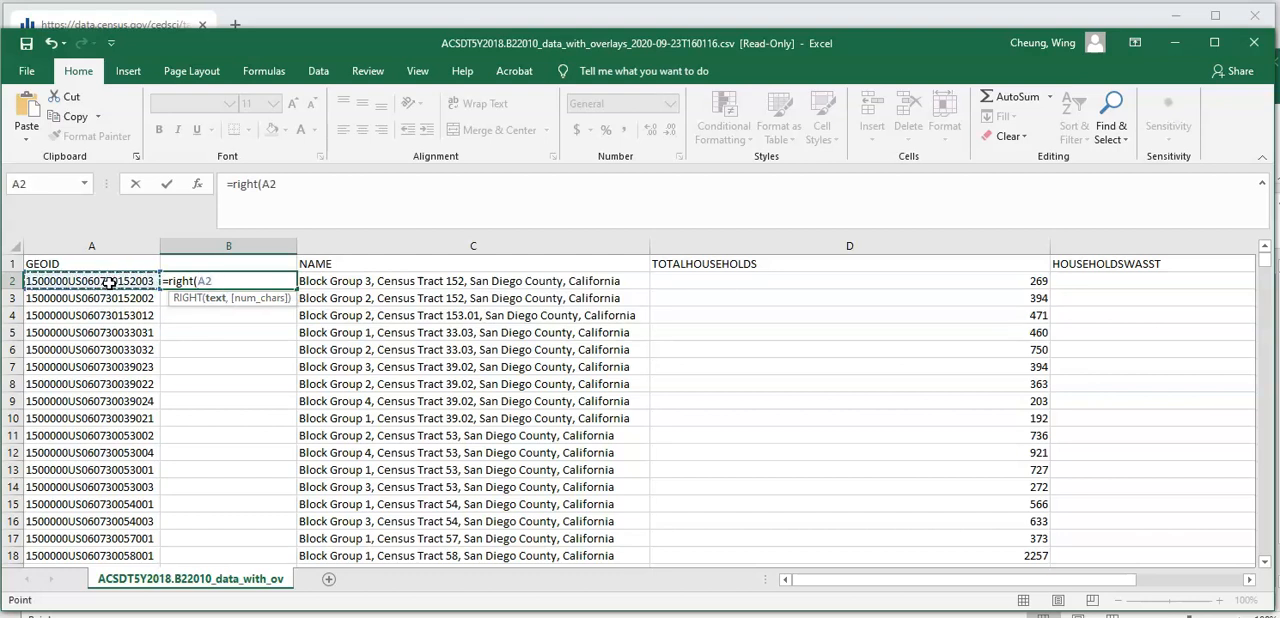
pyautogui.write(',12')
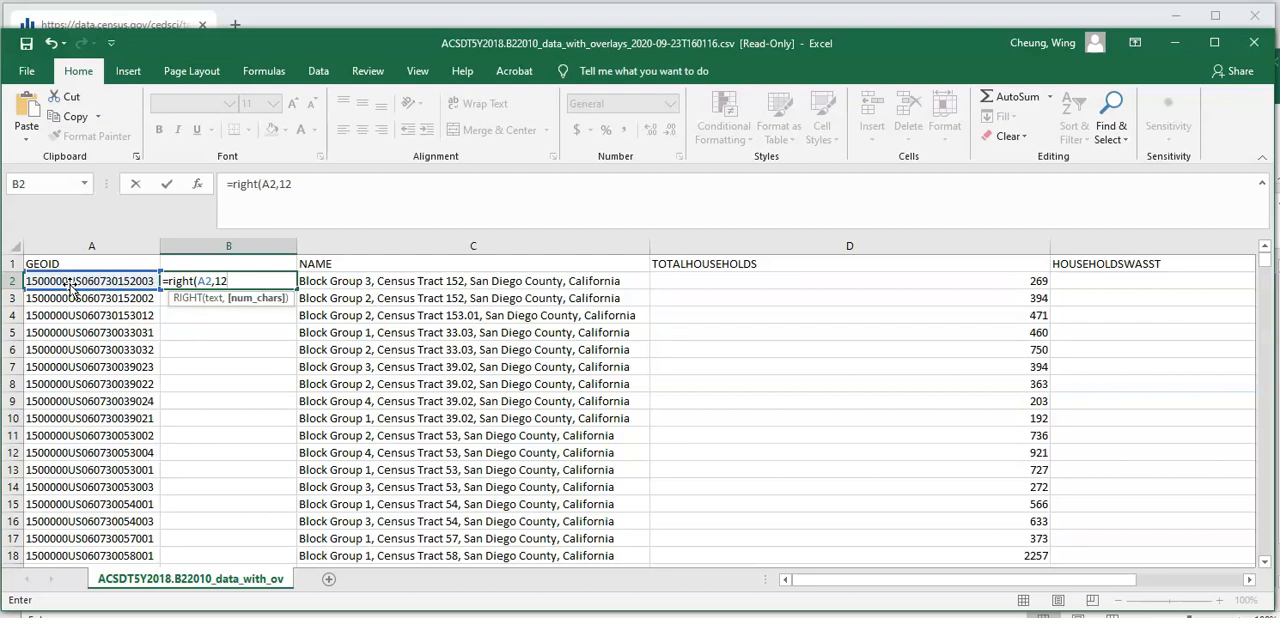
pyautogui.write(')')
pyautogui.press('Return')
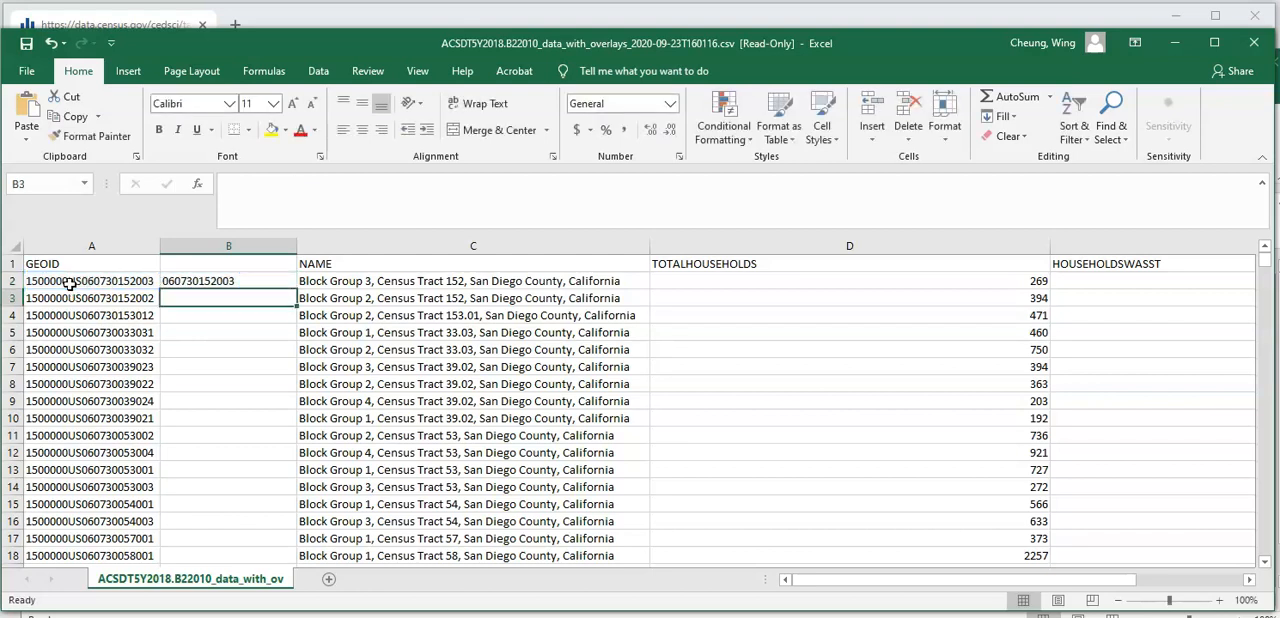
# - Fill the B2 formula down column B for all block groups and check the extracted codes in the rows below
pyautogui.click(228, 282)
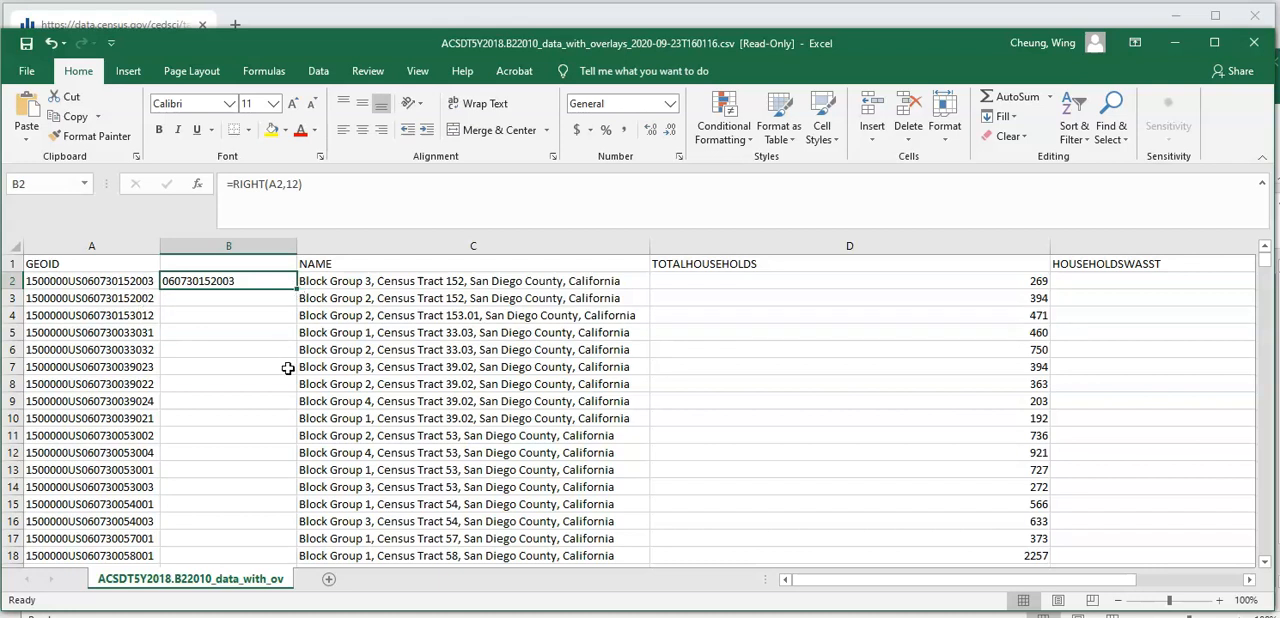
pyautogui.doubleClick(296, 290)
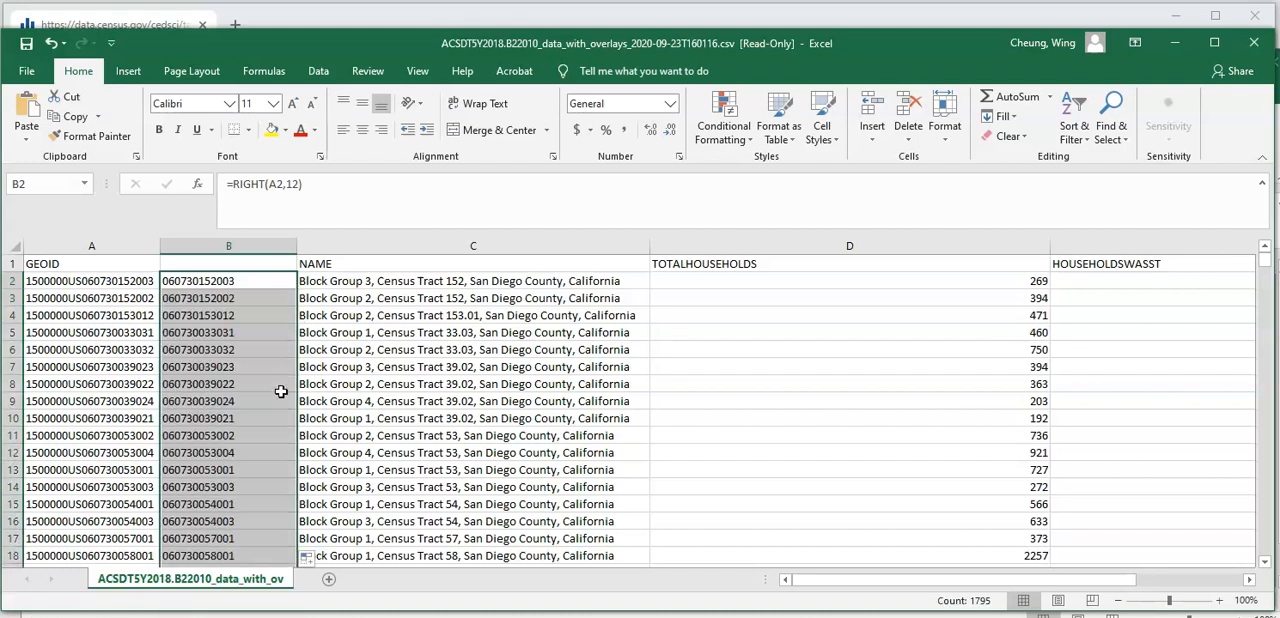
pyautogui.scroll(-2, 279, 398)
pyautogui.scroll(-17, 279, 398)
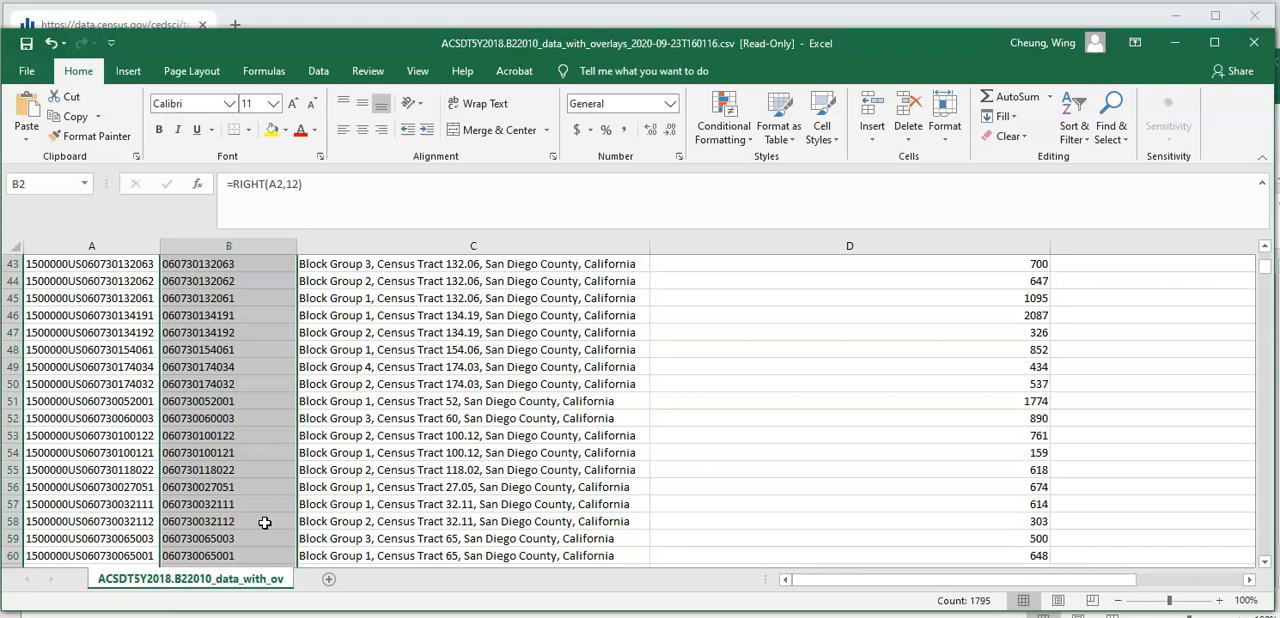
pyautogui.scroll(-9, 265, 522)
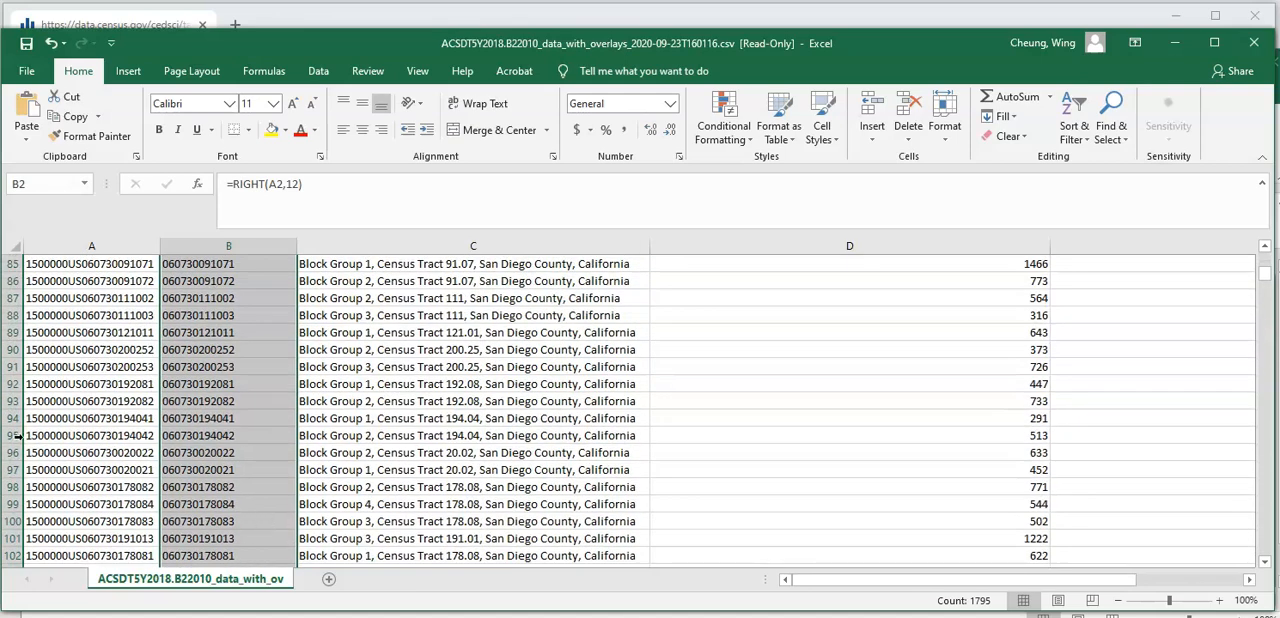
# - Insert an empty column between the extracted codes in column B and the NAME column
pyautogui.scroll(-4, 222, 494)
pyautogui.scroll(20, 232, 498)
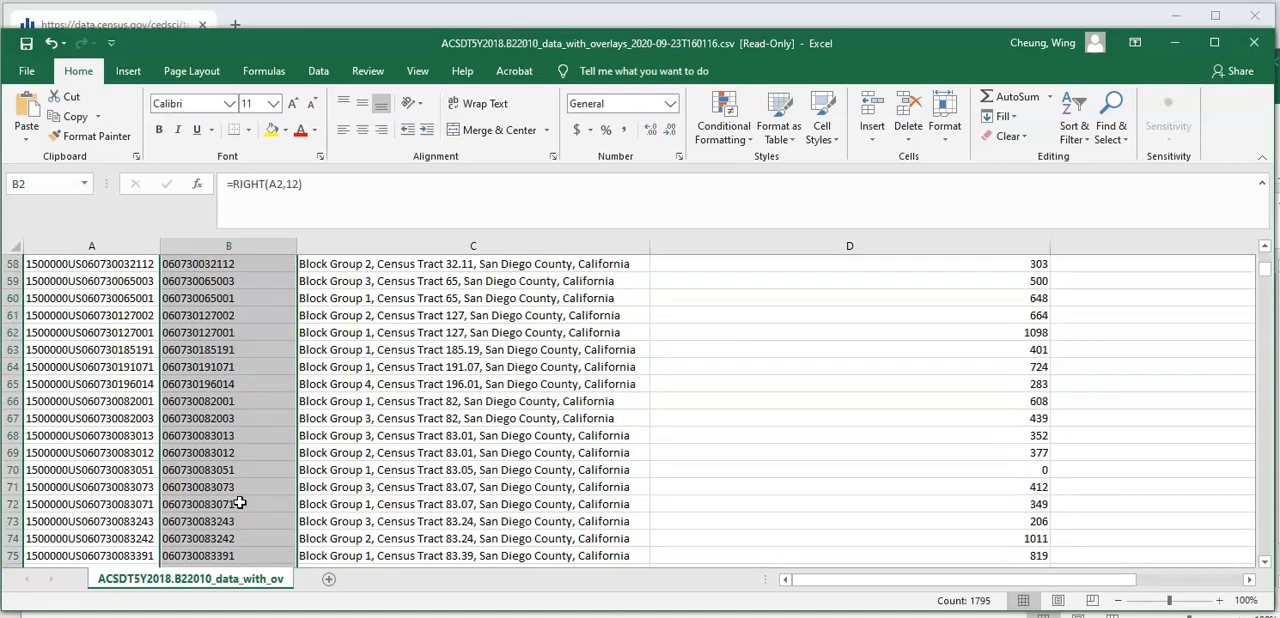
pyautogui.scroll(4, 240, 503)
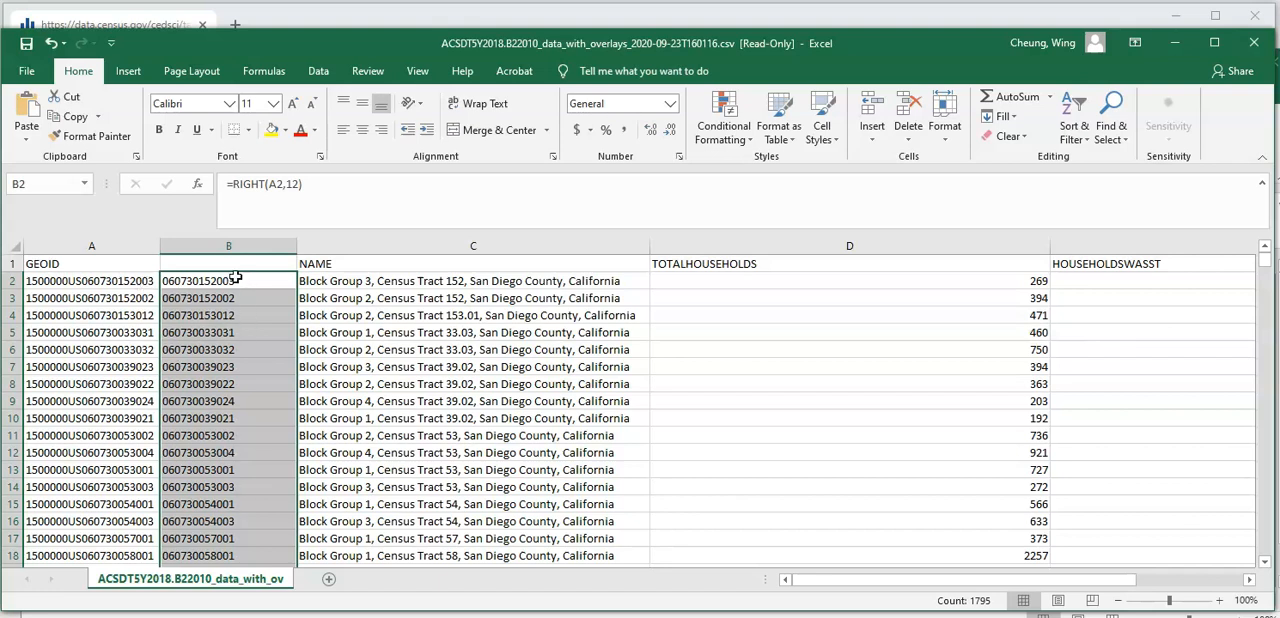
pyautogui.click(356, 250)
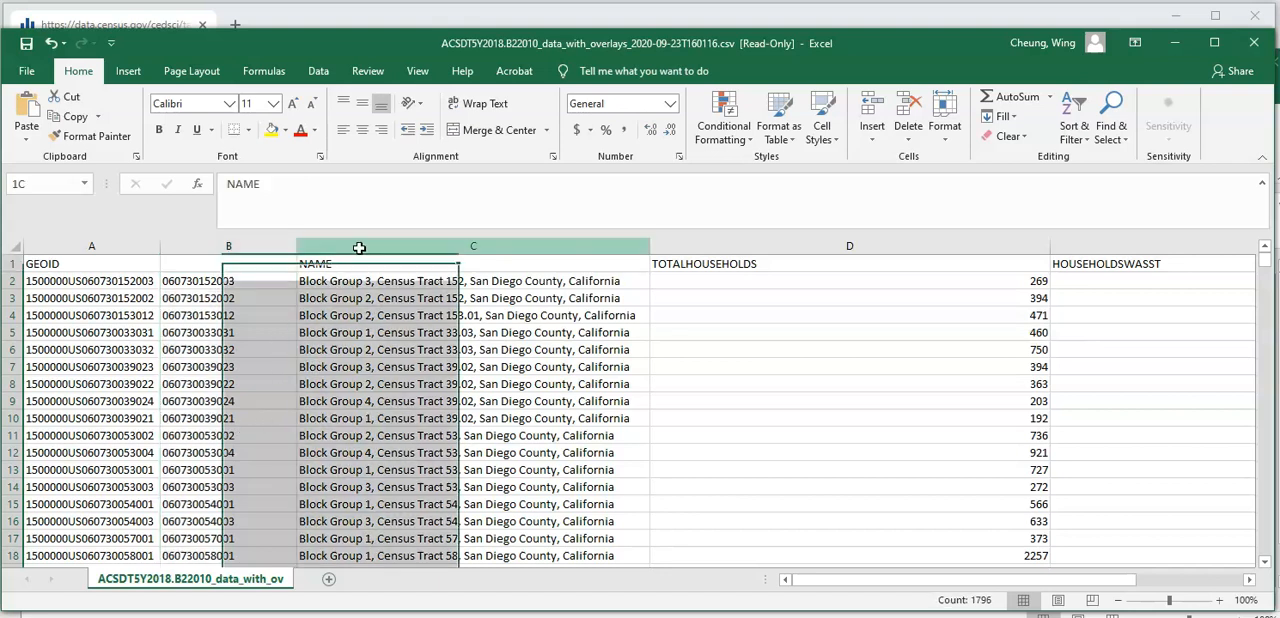
pyautogui.rightClick(358, 250)
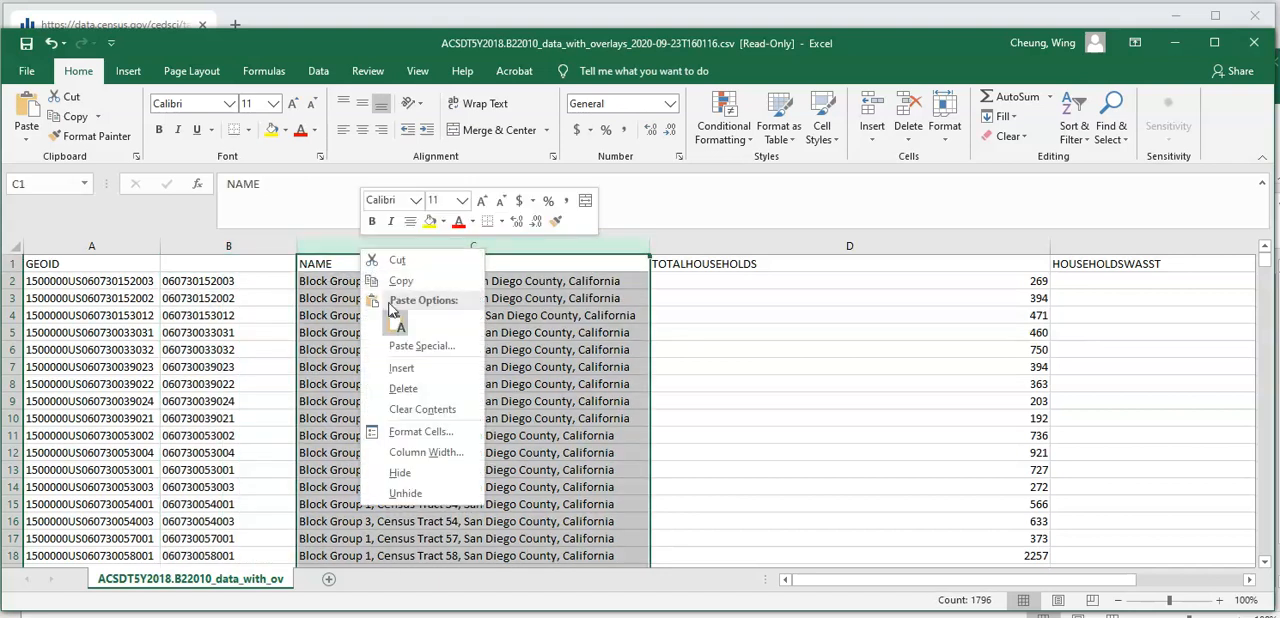
pyautogui.click(401, 368)
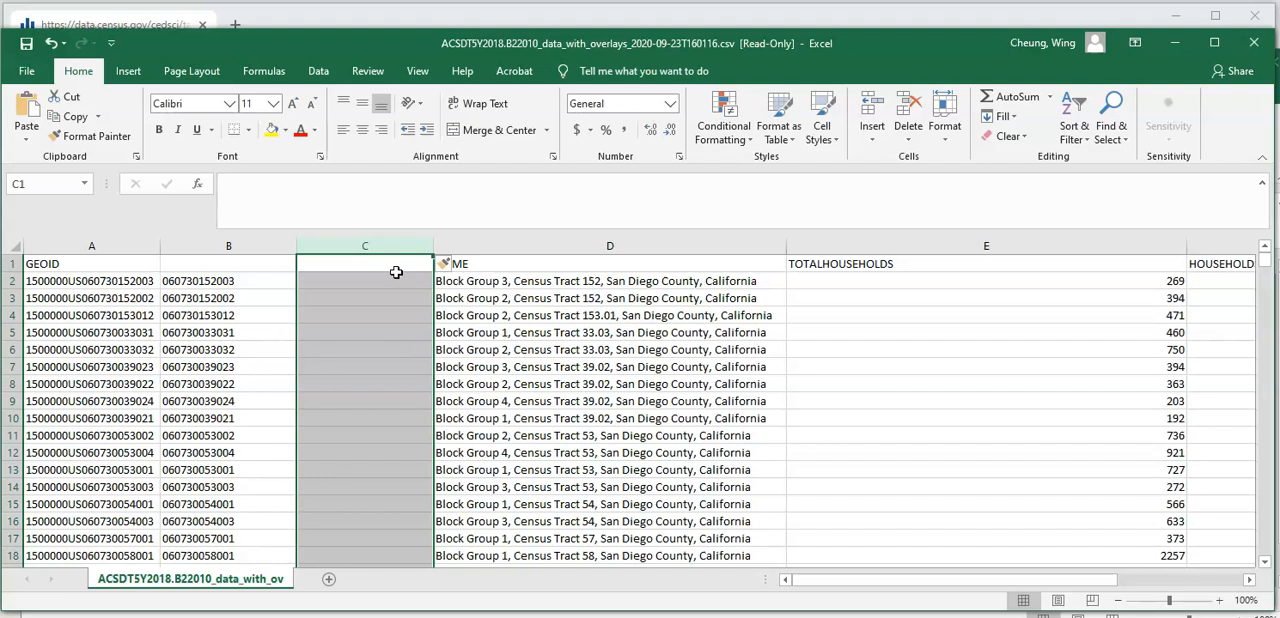
# - Copy the formula results in column B and paste them as values only into the empty column C
pyautogui.click(261, 245)
pyautogui.rightClick(262, 246)
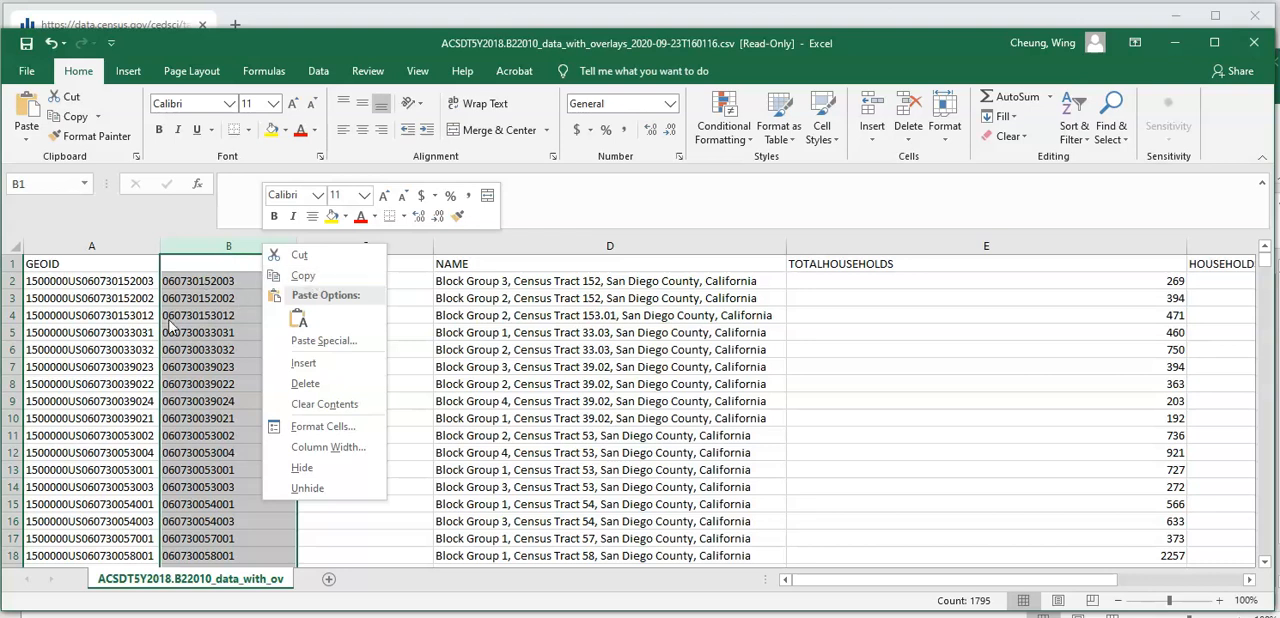
pyautogui.click(320, 279)
pyautogui.rightClick(336, 256)
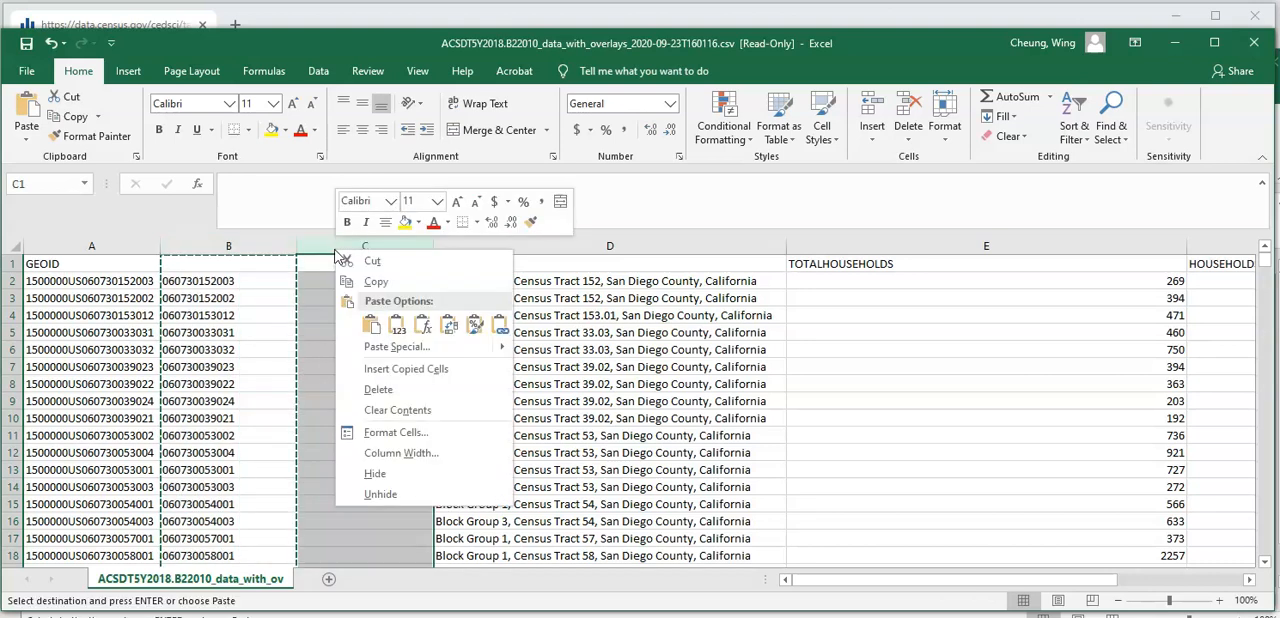
pyautogui.click(396, 327)
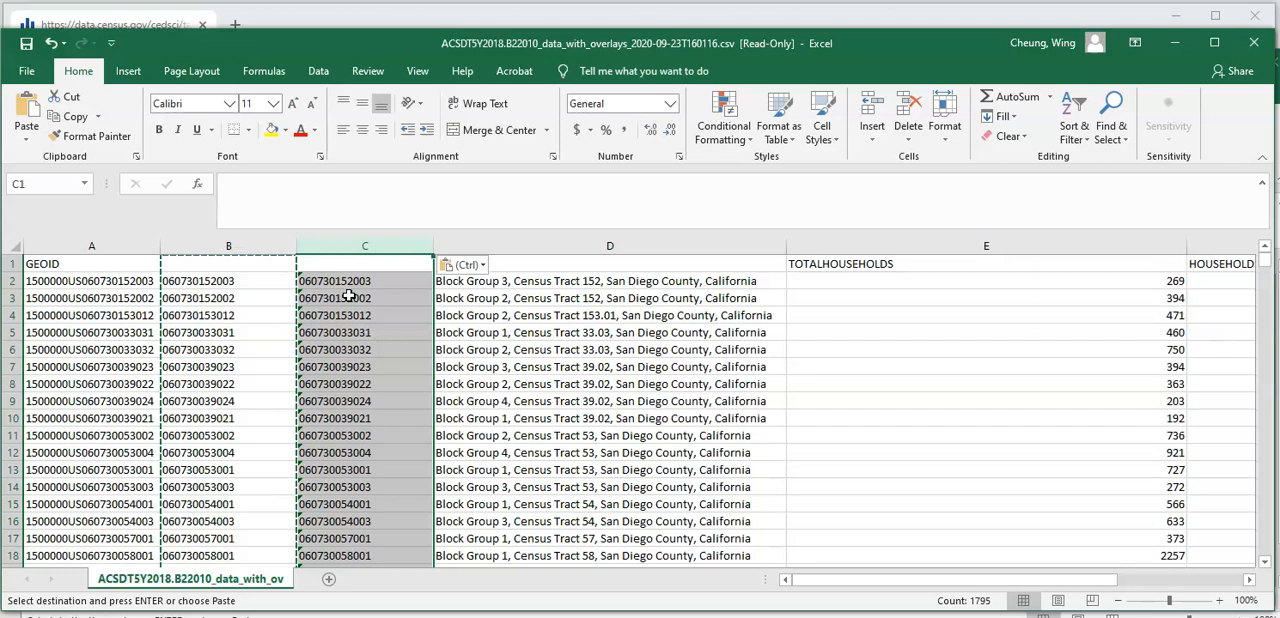
# - Delete columns A and B, which hold the original long GEOIDs and the RIGHT formulas
pyautogui.click(258, 246)
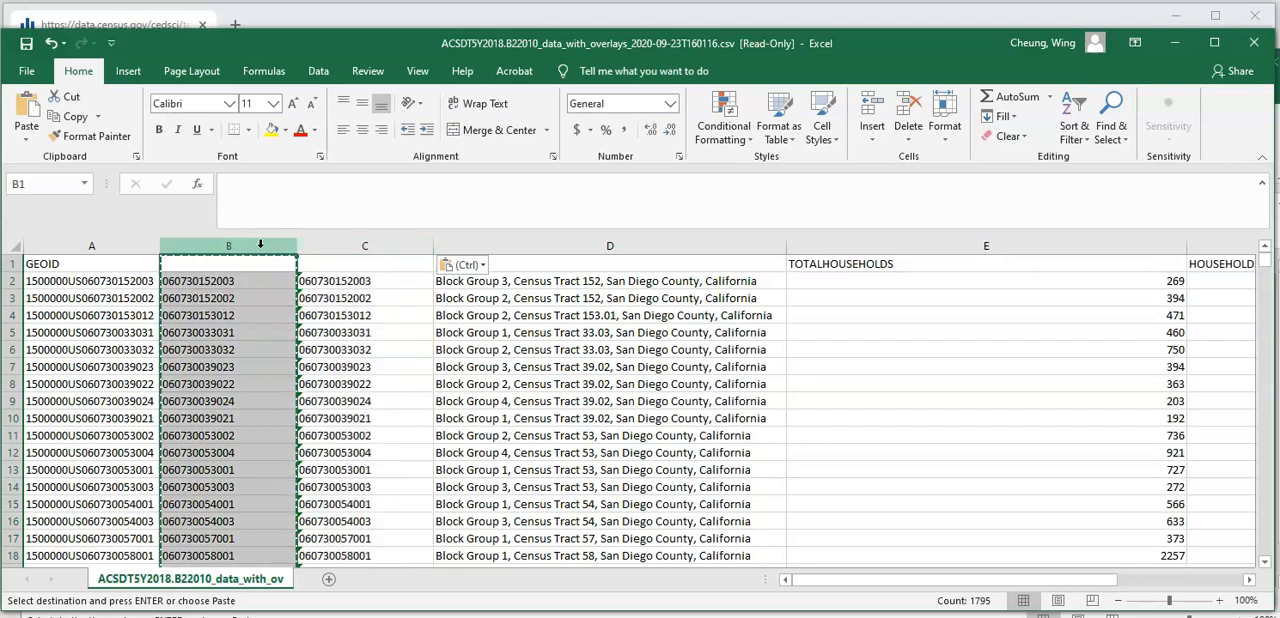
pyautogui.moveTo(176, 250); pyautogui.dragTo(126, 252)
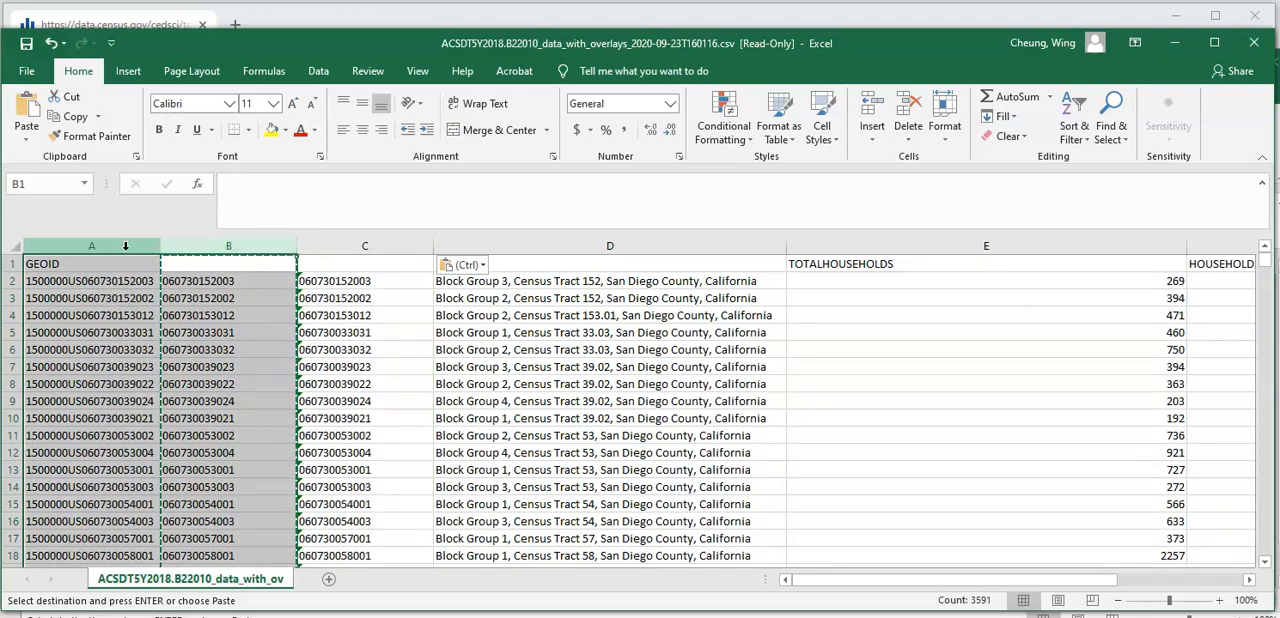
pyautogui.rightClick(124, 349)
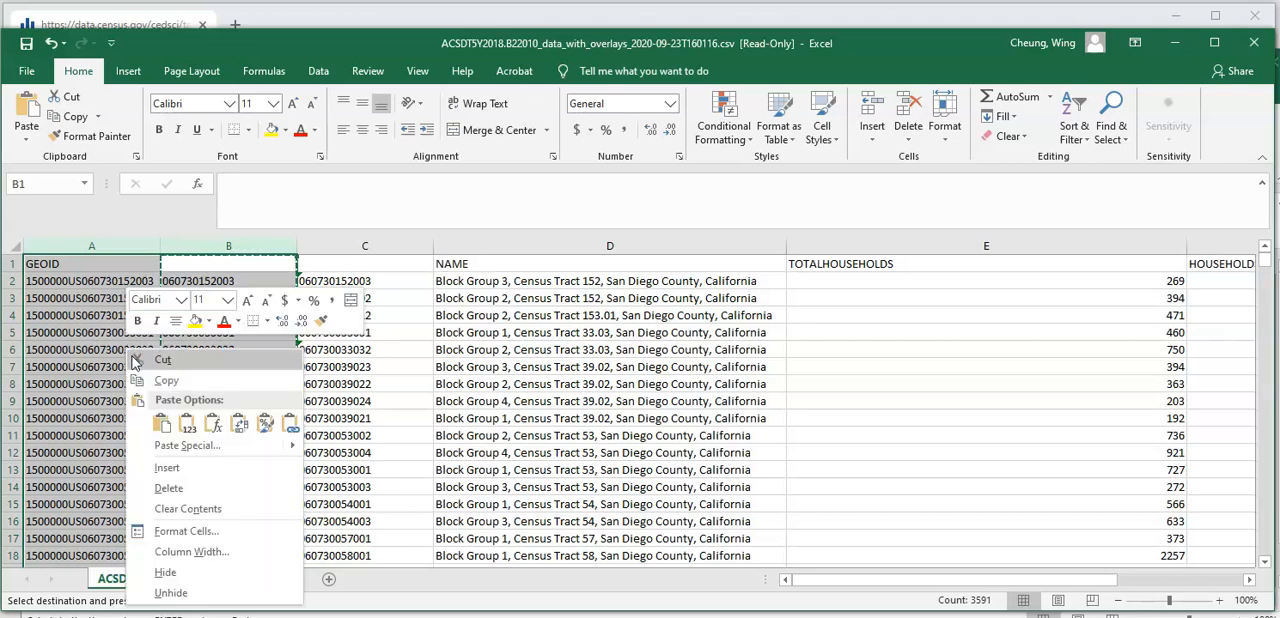
pyautogui.click(168, 487)
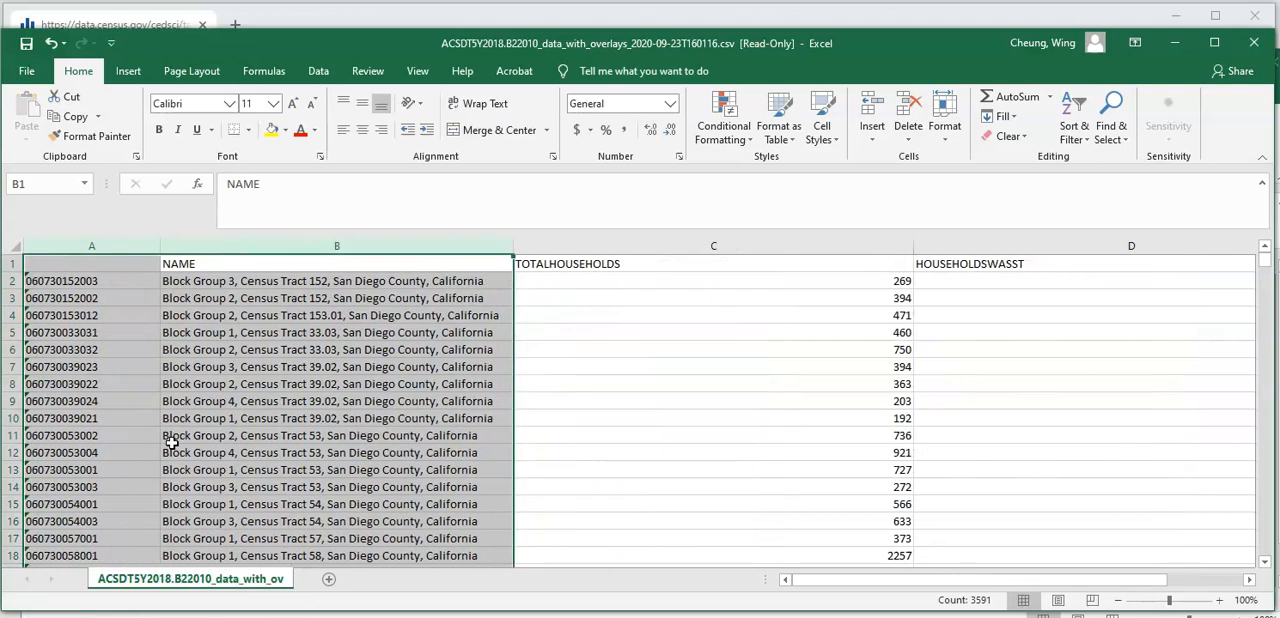
# - Check the 12-digit codes down to the last row of column A and enter the header GEOID in A1
pyautogui.click(117, 271)
pyautogui.hotkey('ctrl', 'Down')
pyautogui.scroll(14, 125, 365)
pyautogui.scroll(5, 129, 374)
pyautogui.moveTo(1266, 541); pyautogui.dragTo(1263, 224)
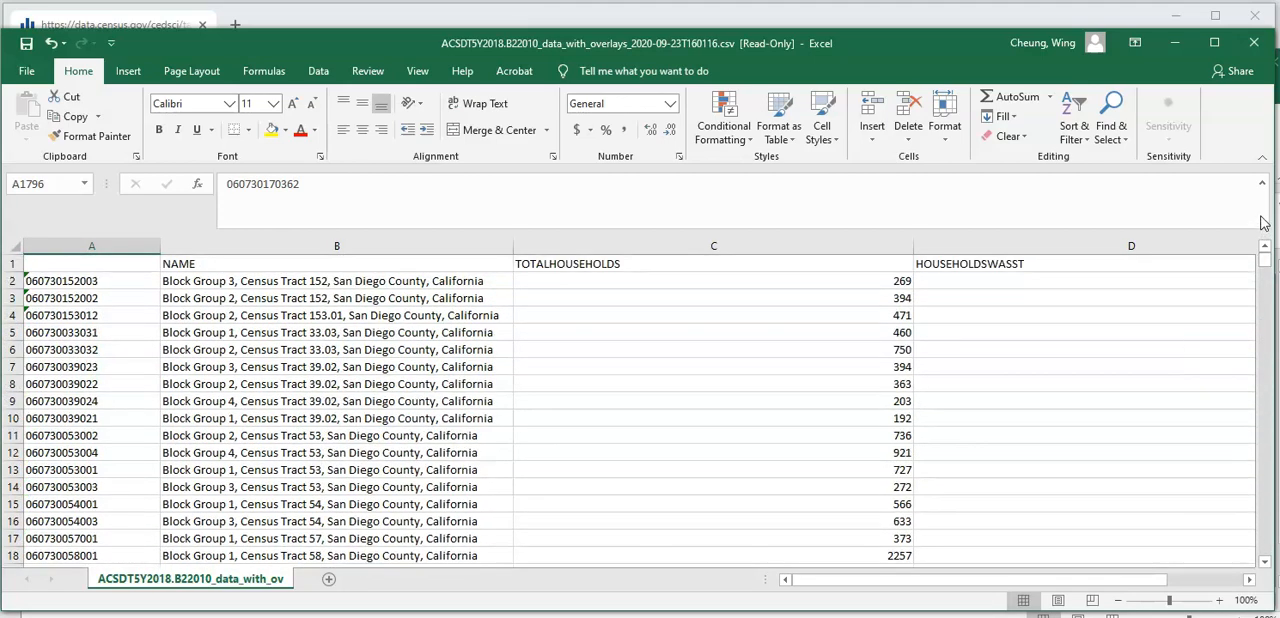
pyautogui.doubleClick(74, 265)
pyautogui.write('GEOID')
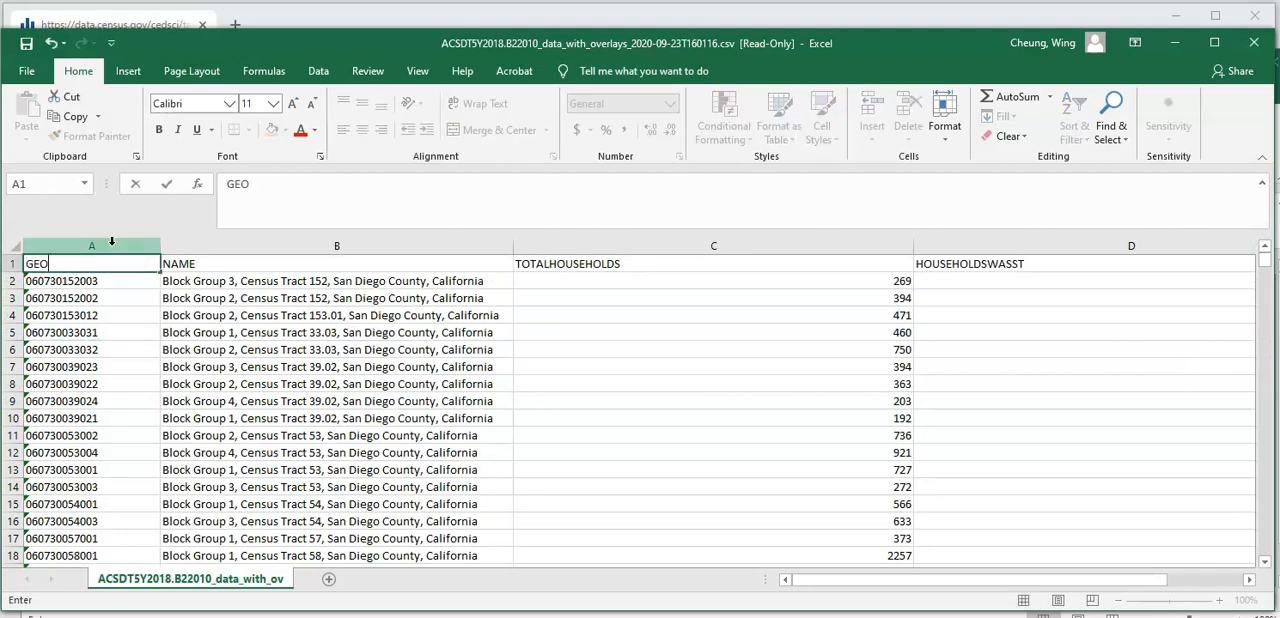
pyautogui.press('Return')
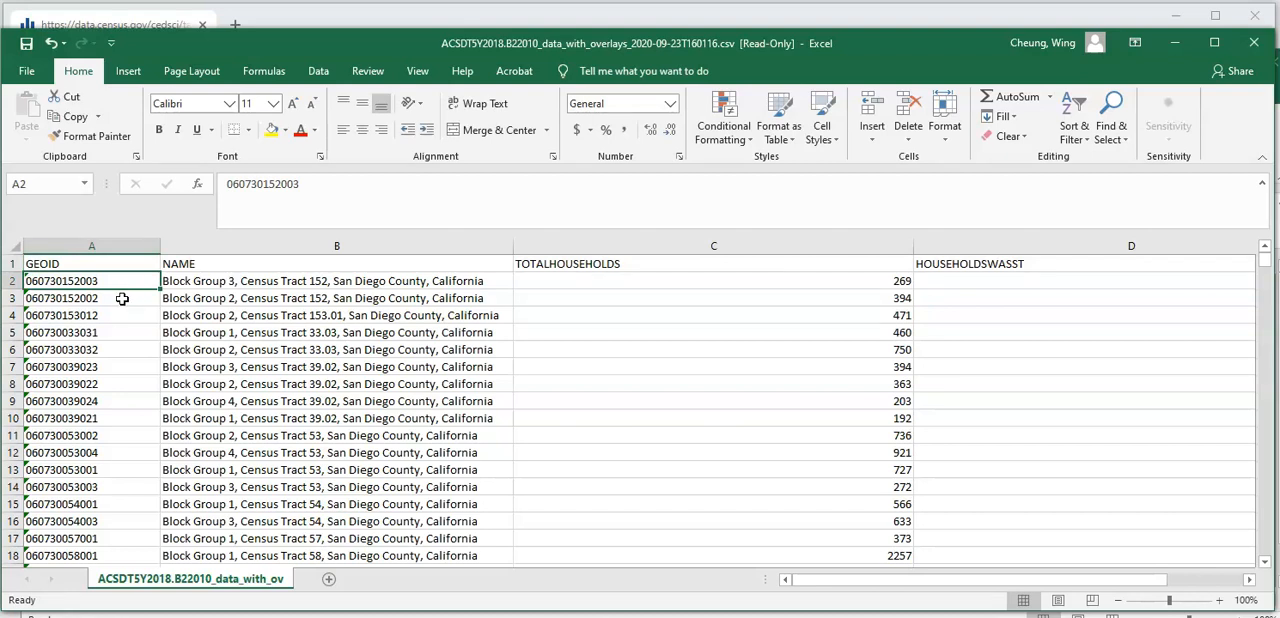
# - Save the cleaned table in the Downloads folder as an Excel Workbook (*.xlsx) named FoodAidTabu
pyautogui.click(27, 71)
pyautogui.click(47, 298)
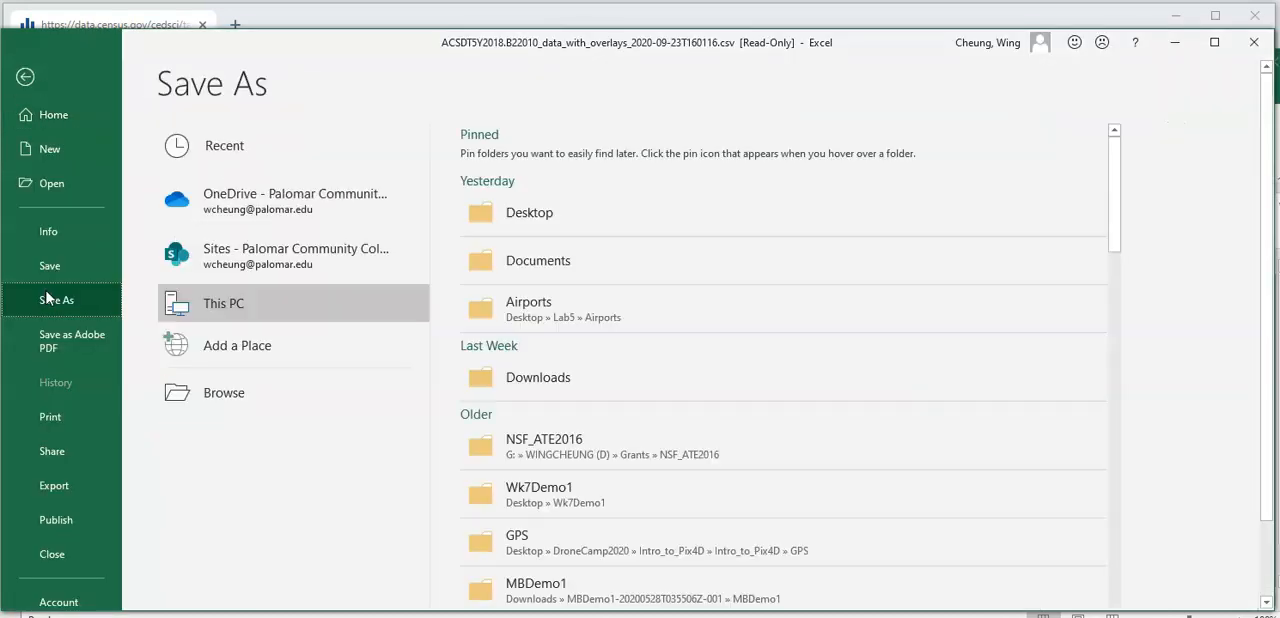
pyautogui.click(503, 370)
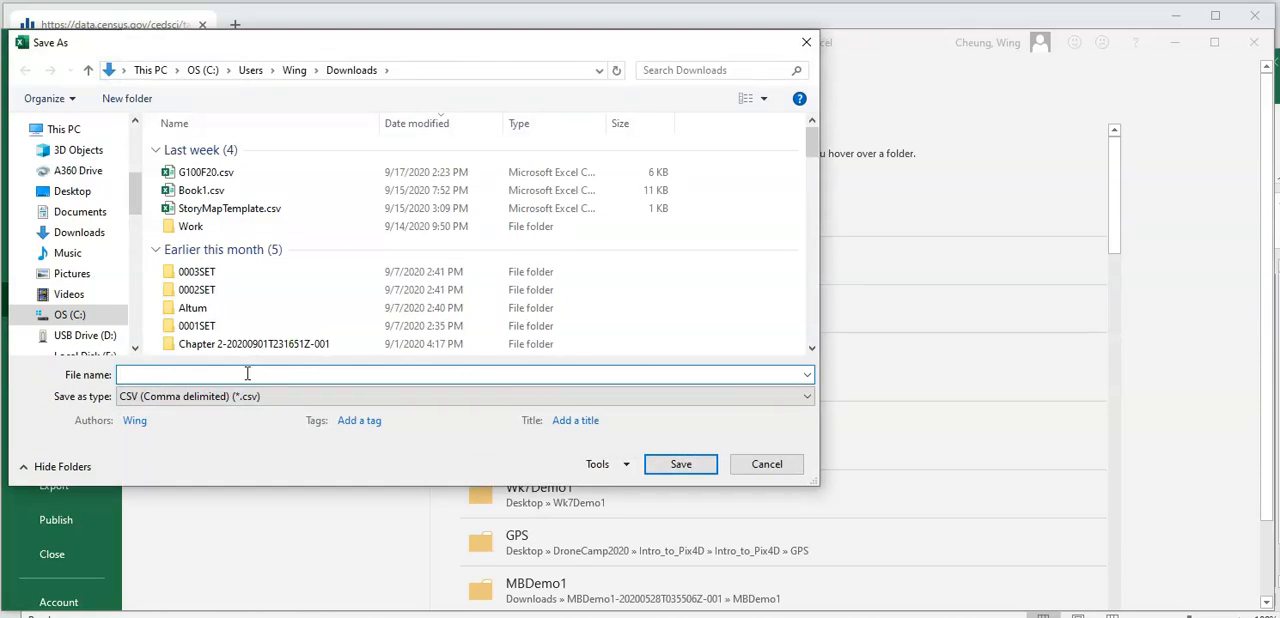
pyautogui.write('FoodAidTabu')
pyautogui.click(812, 400)
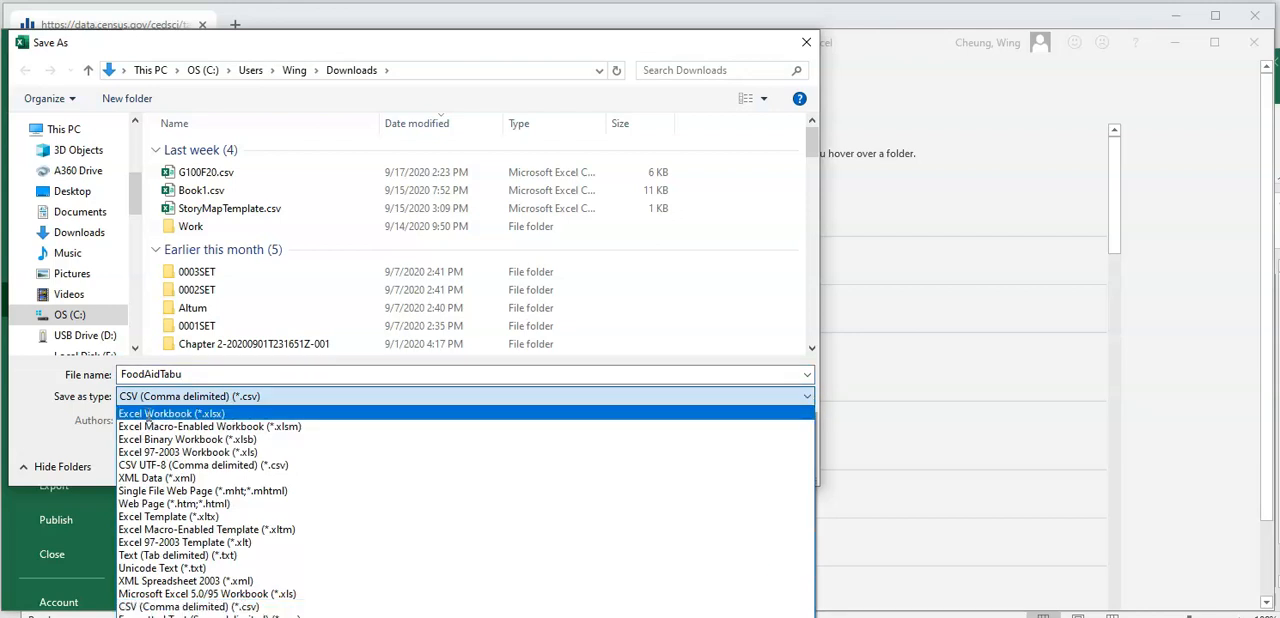
pyautogui.click(149, 414)
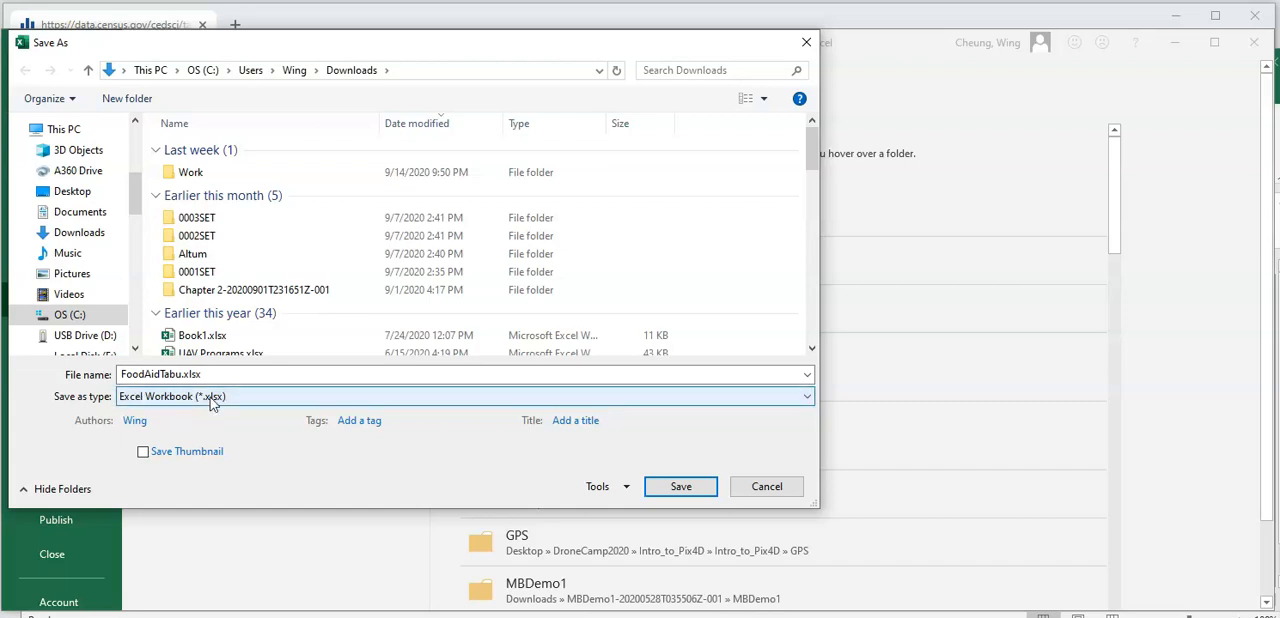
pyautogui.click(657, 485)
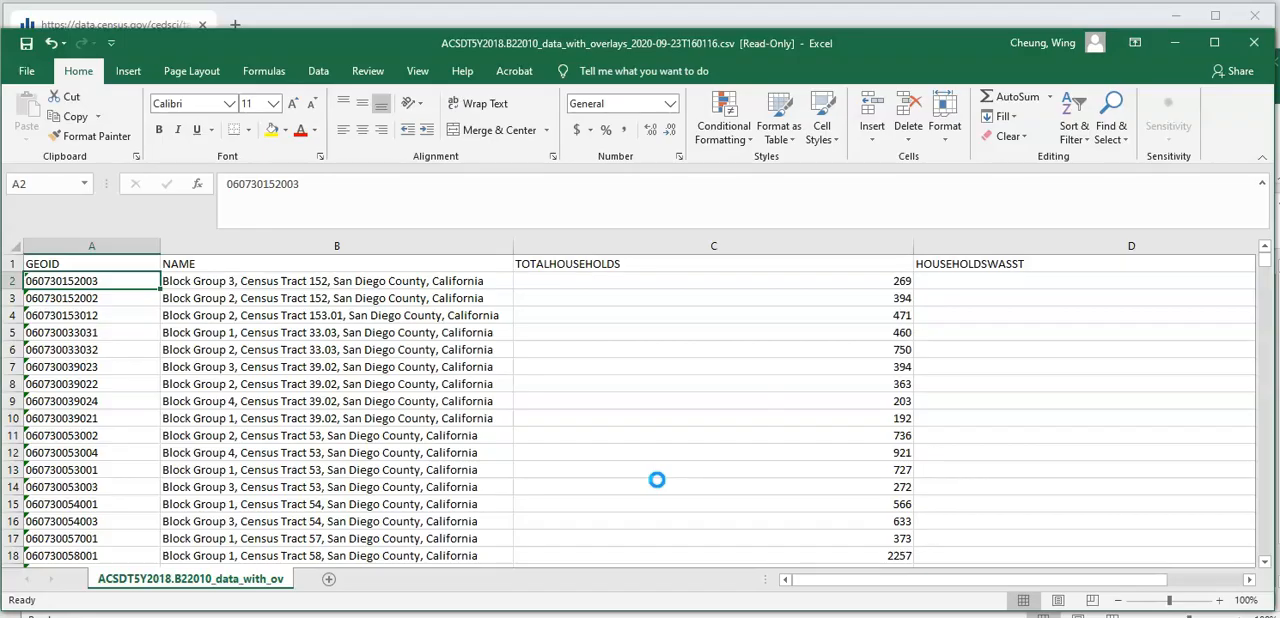
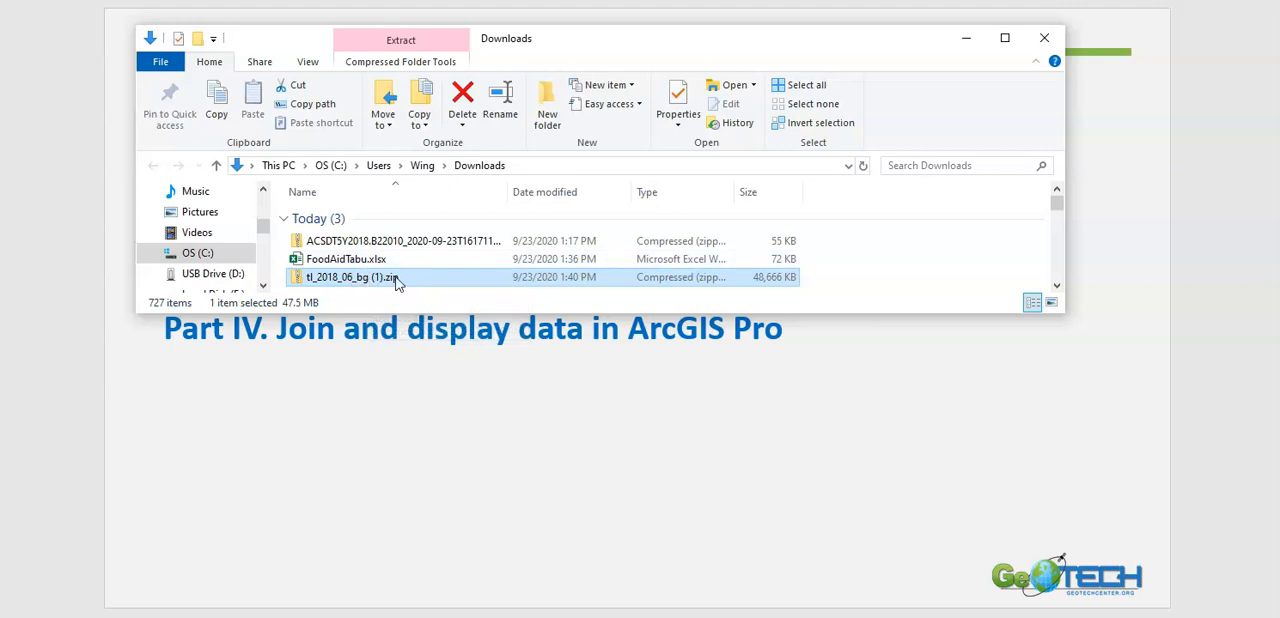
# - Extract the archive tl_2018_06_bg (1).zip into the folder tl_2018_06_bg (1) in Downloads
pyautogui.rightClick(445, 289)
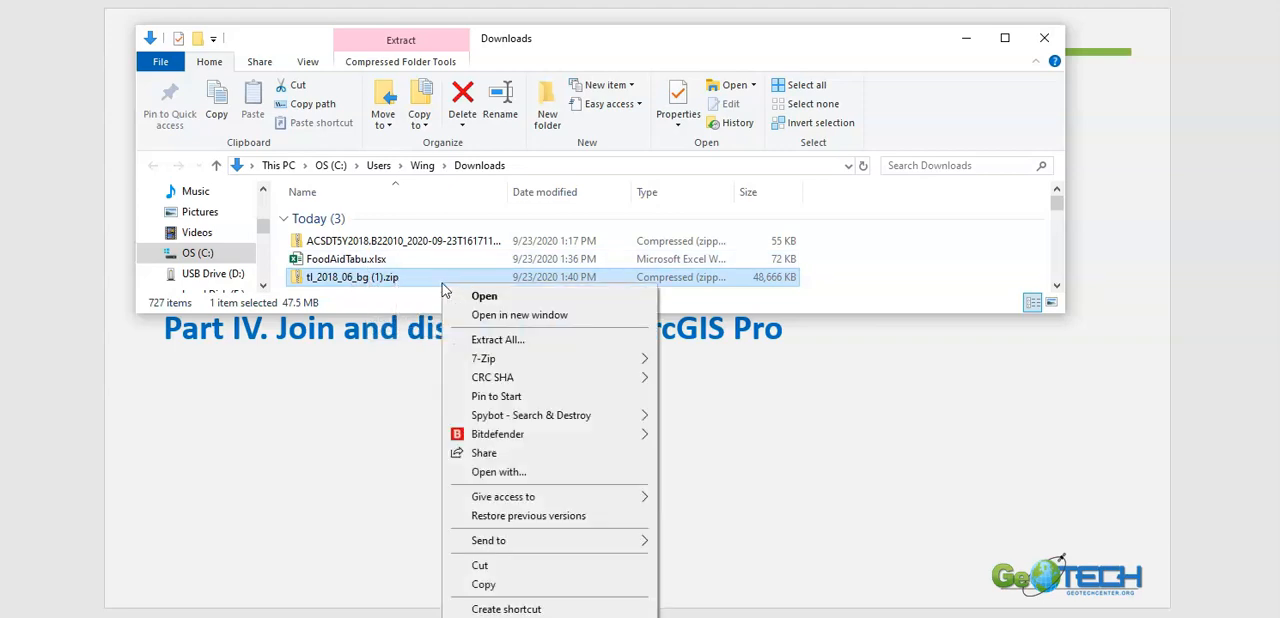
pyautogui.click(562, 341)
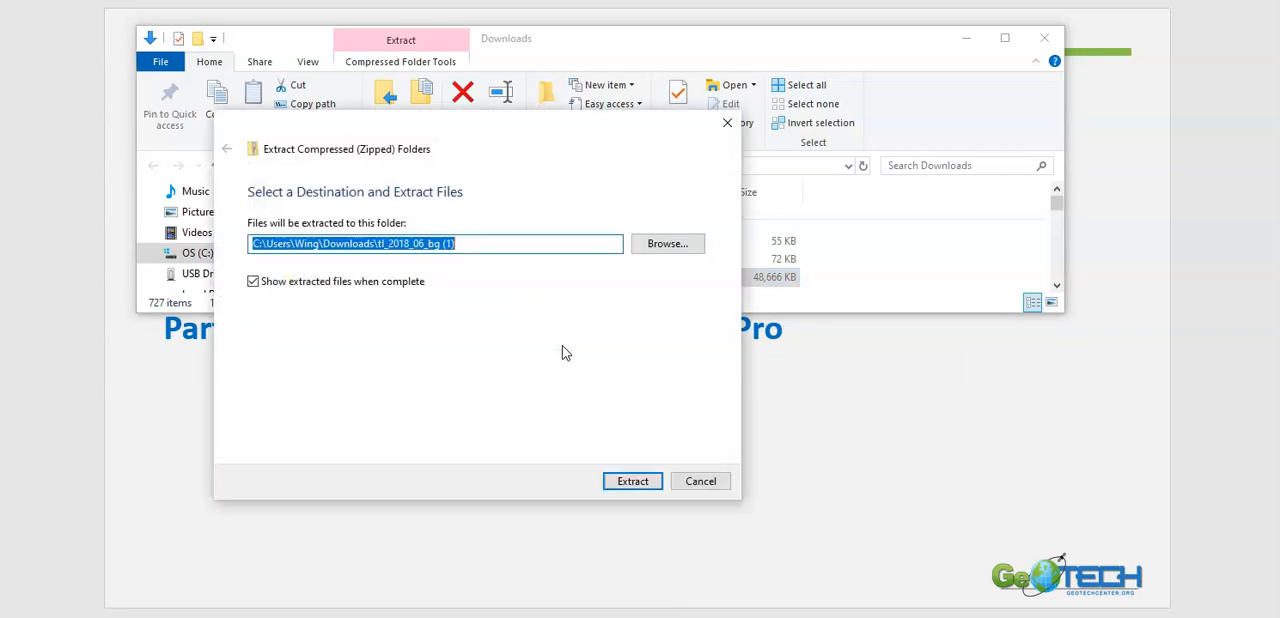
pyautogui.click(632, 481)
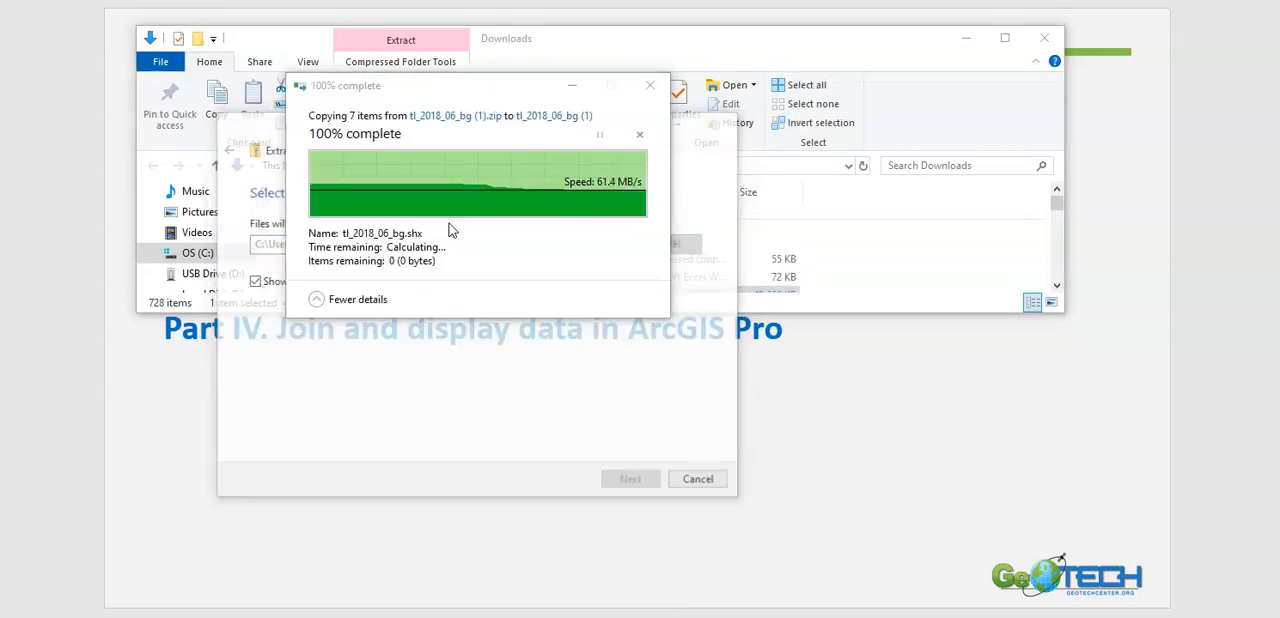
pyautogui.click(1067, 61)
pyautogui.moveTo(540, 312); pyautogui.dragTo(541, 334)
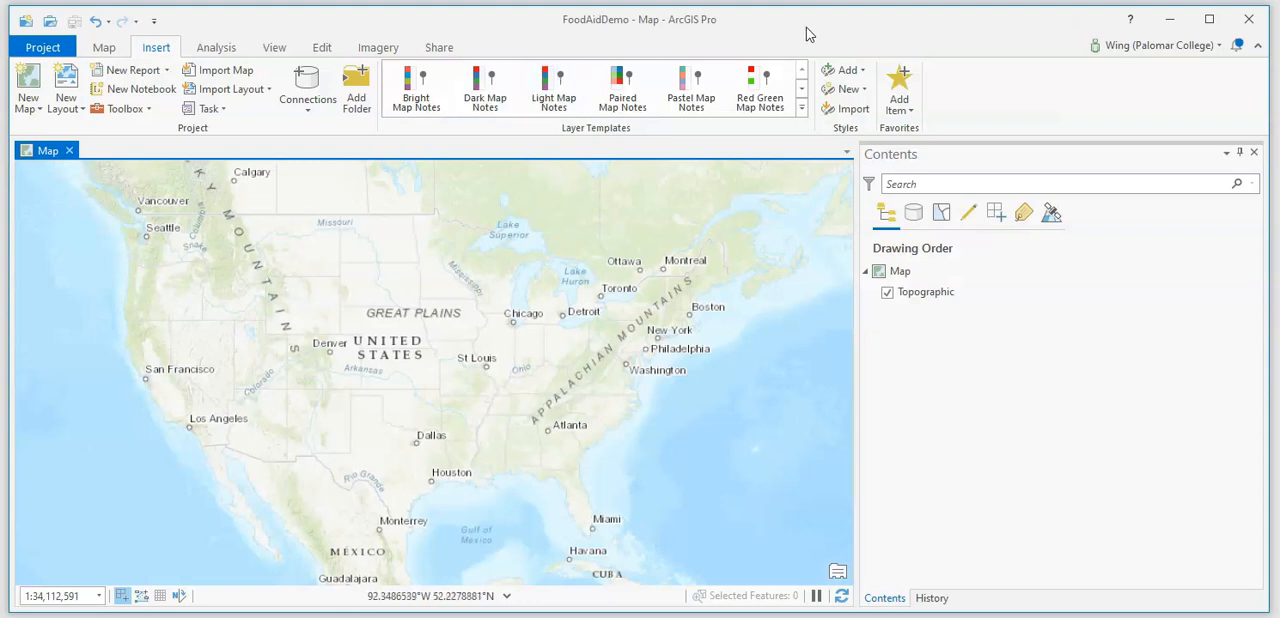
# - Switch to ArcGIS Pro and add the shapefile tl_2018_06_bg.shp from the extracted folder in Downloads to the map
pyautogui.click(106, 48)
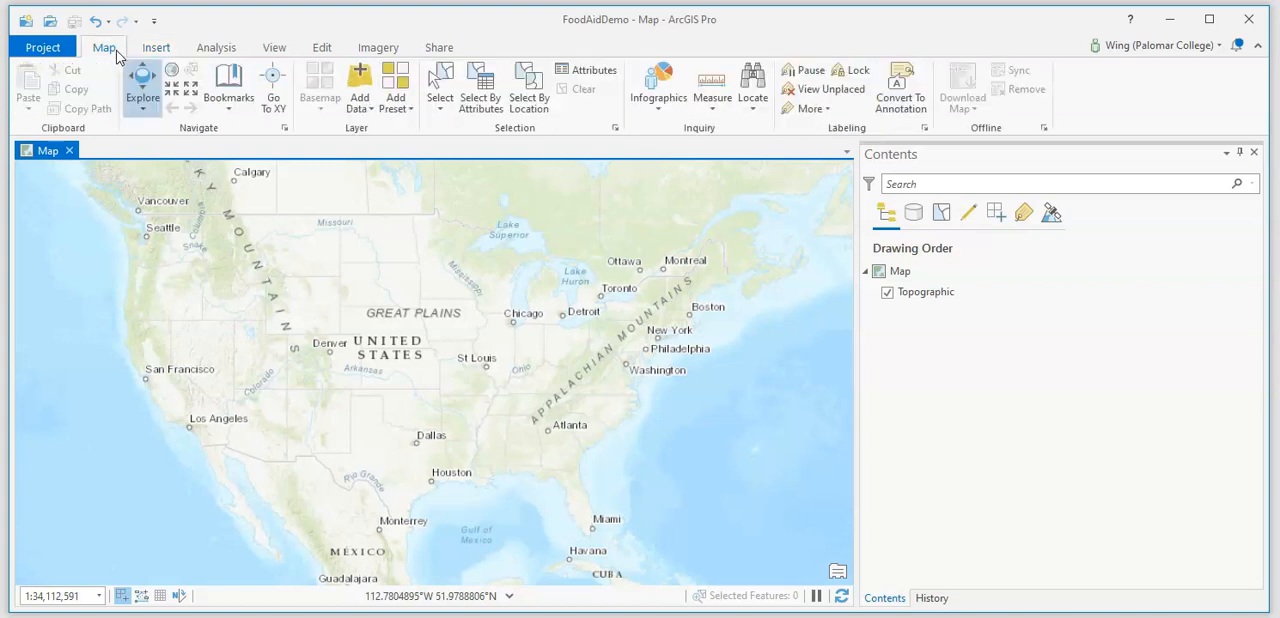
pyautogui.click(368, 85)
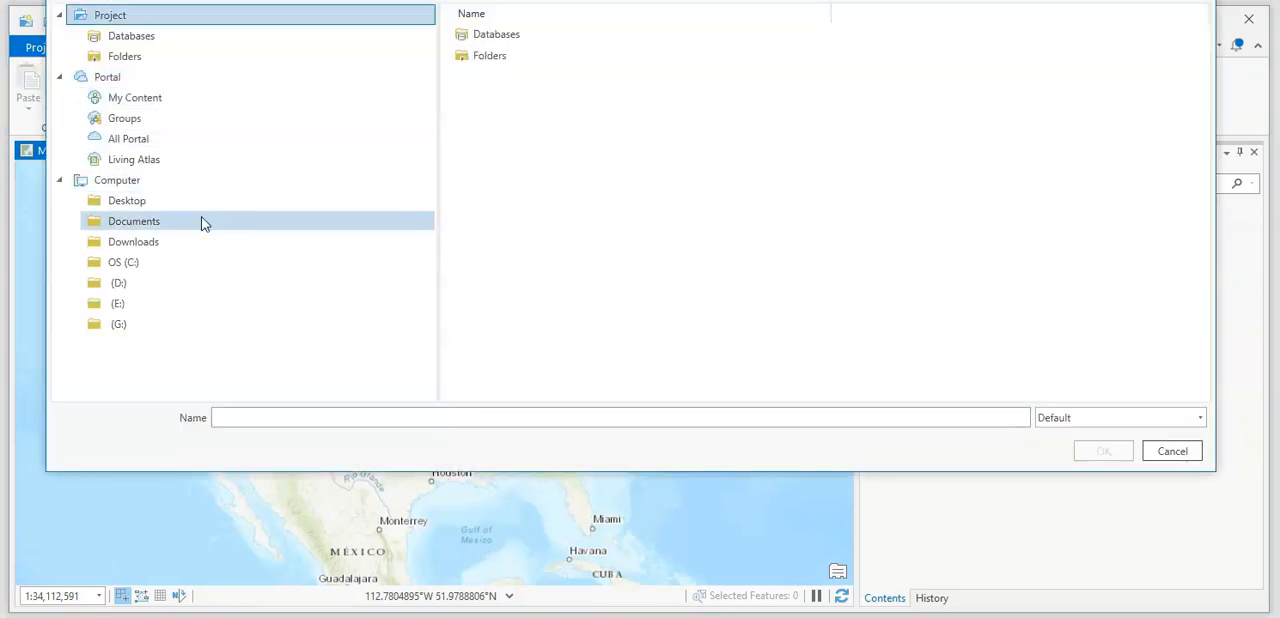
pyautogui.click(197, 242)
pyautogui.scroll(-8, 640, 200)
pyautogui.click(505, 188)
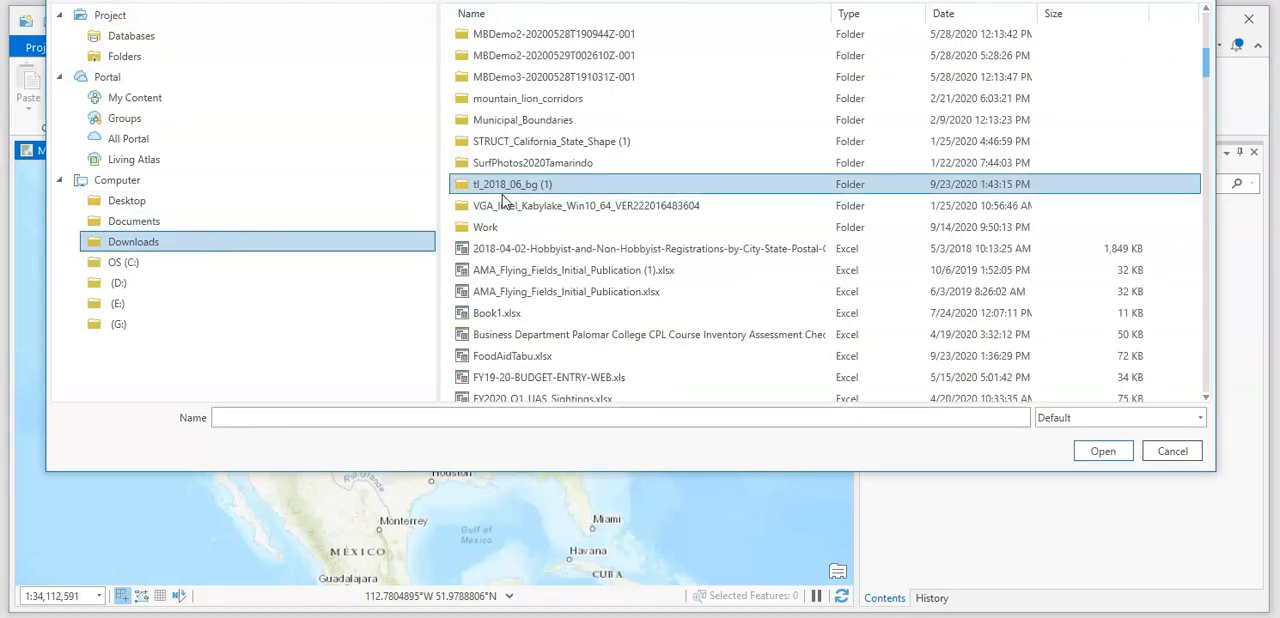
pyautogui.doubleClick(503, 190)
pyautogui.click(525, 40)
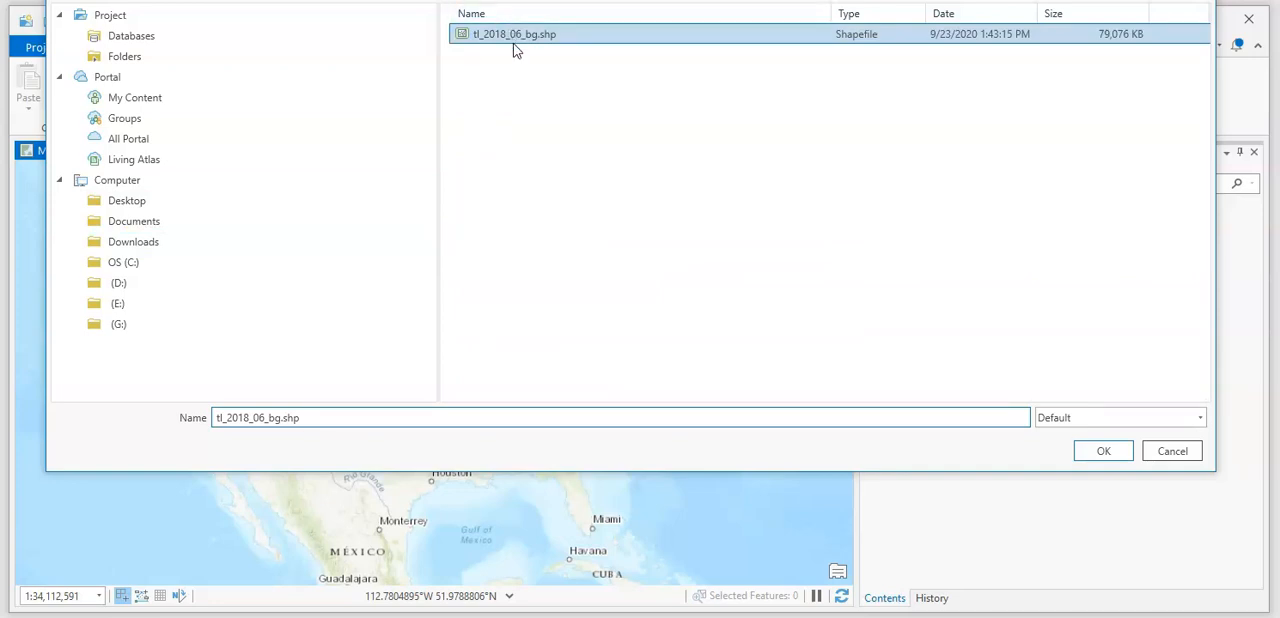
pyautogui.click(1103, 451)
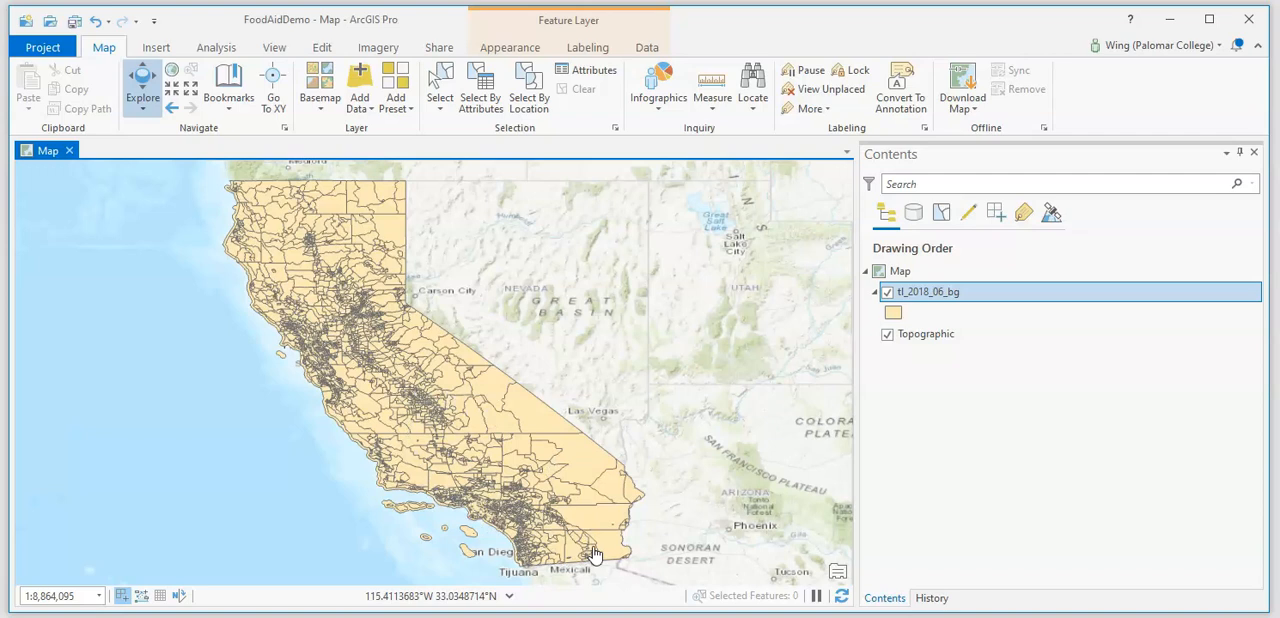
# - Add the ACSDT5Y2018#B22010_data_with_ov$ sheet of FoodAidTabu.xlsx in Downloads to the map as a standalone table
pyautogui.click(362, 80)
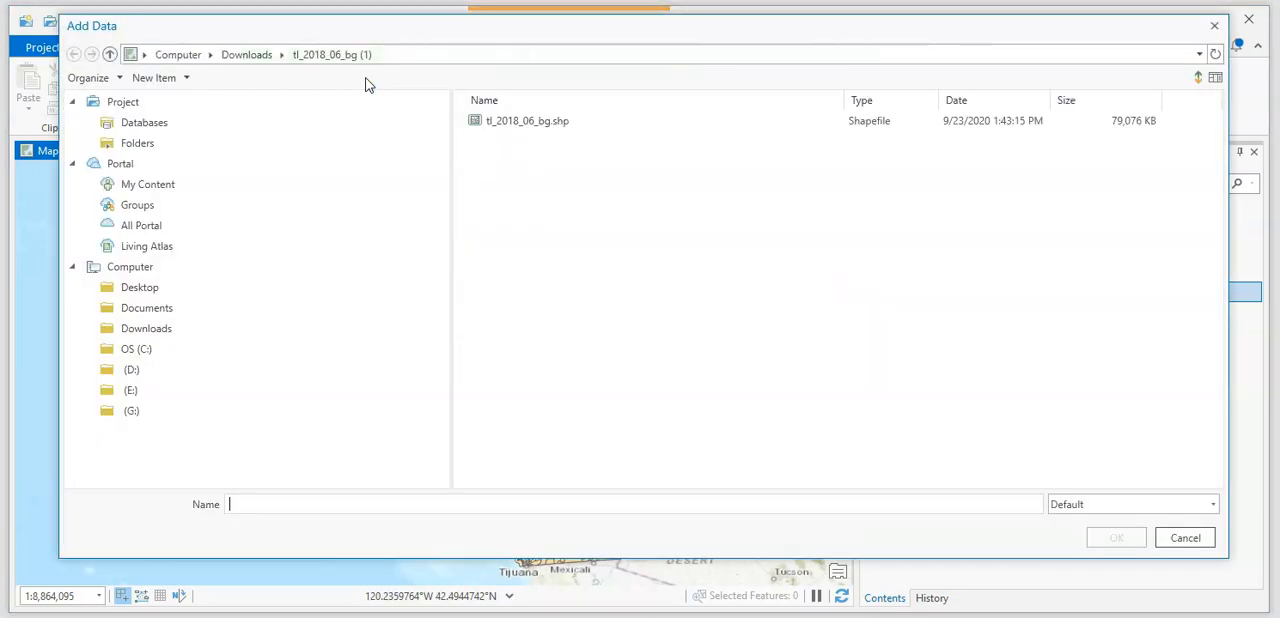
pyautogui.click(250, 55)
pyautogui.moveTo(1222, 119); pyautogui.dragTo(1224, 202)
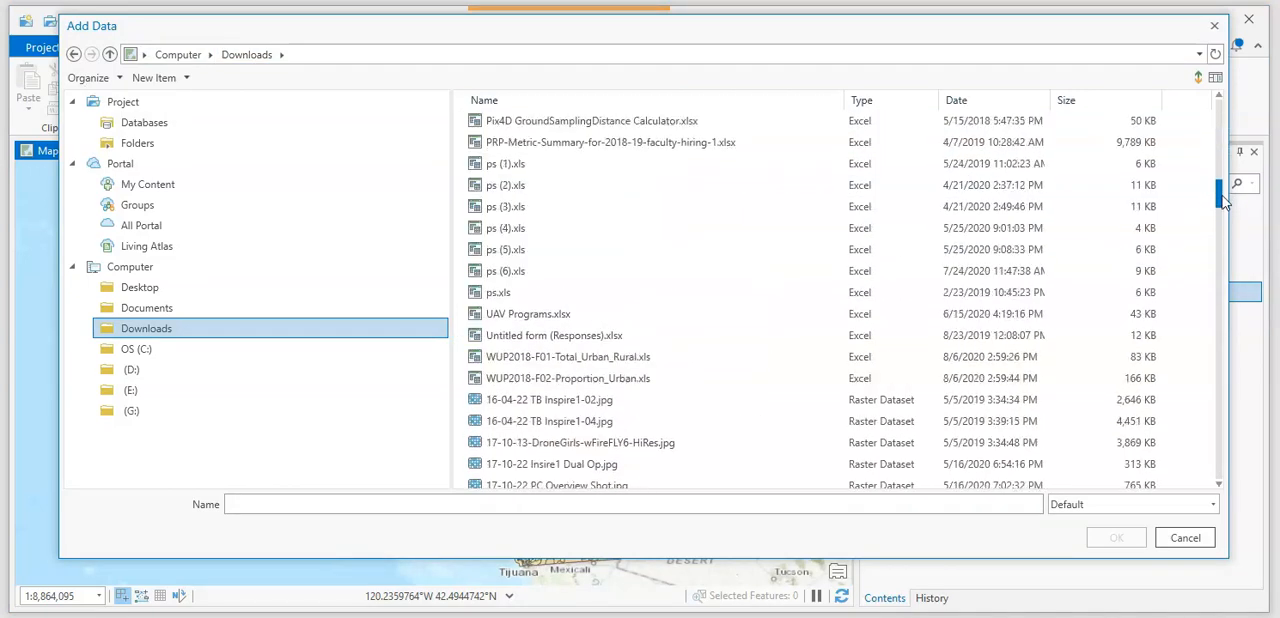
pyautogui.scroll(4, 660, 325)
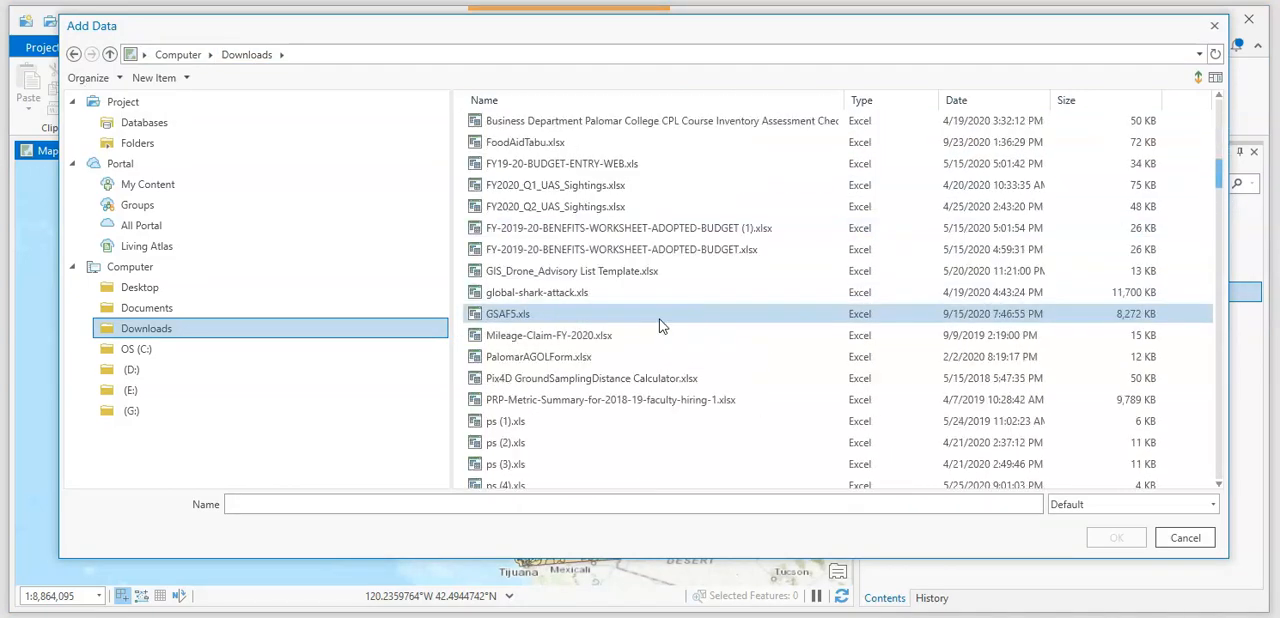
pyautogui.scroll(1, 660, 325)
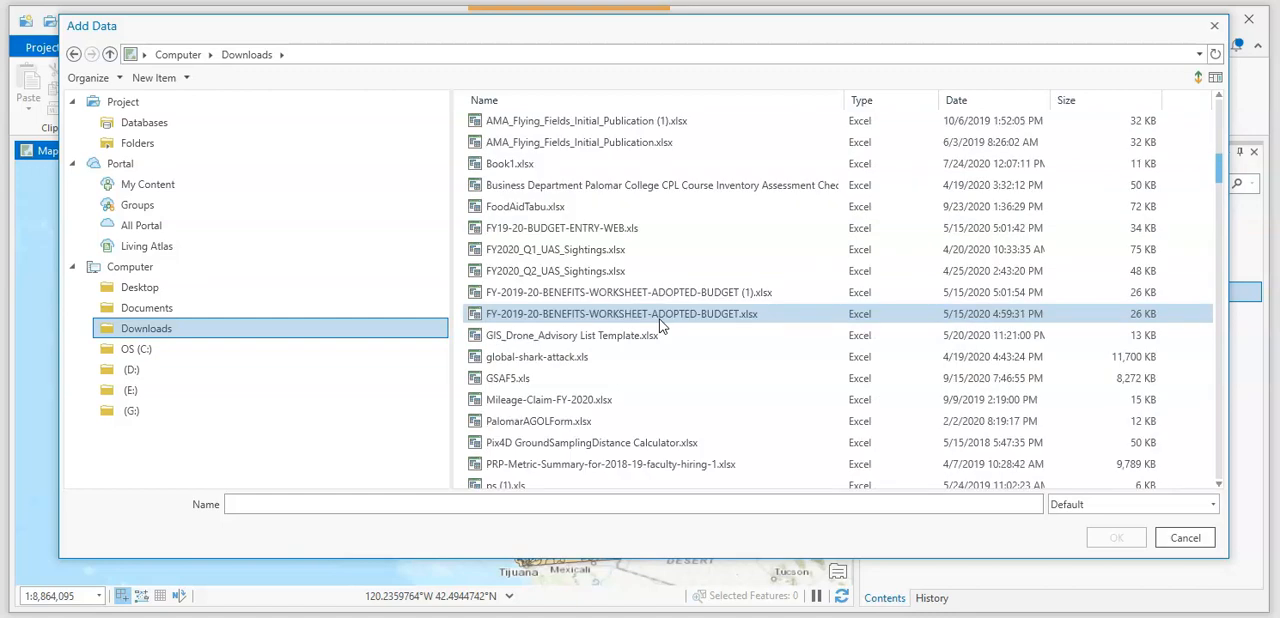
pyautogui.doubleClick(536, 208)
pyautogui.click(571, 121)
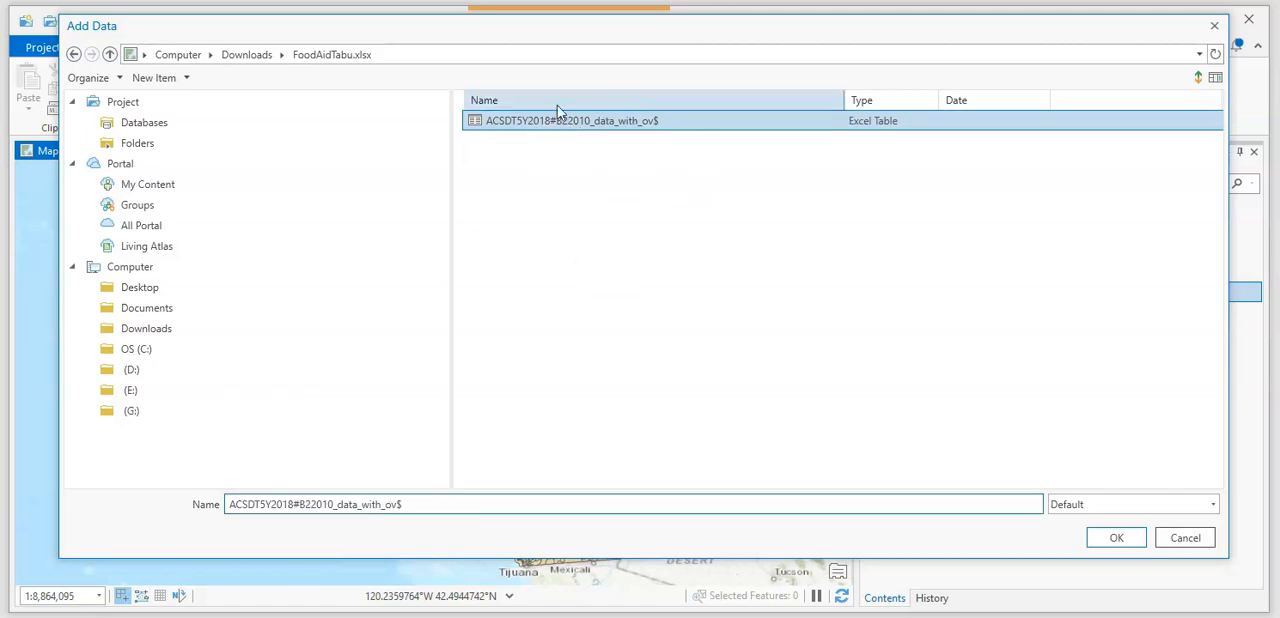
pyautogui.click(1110, 541)
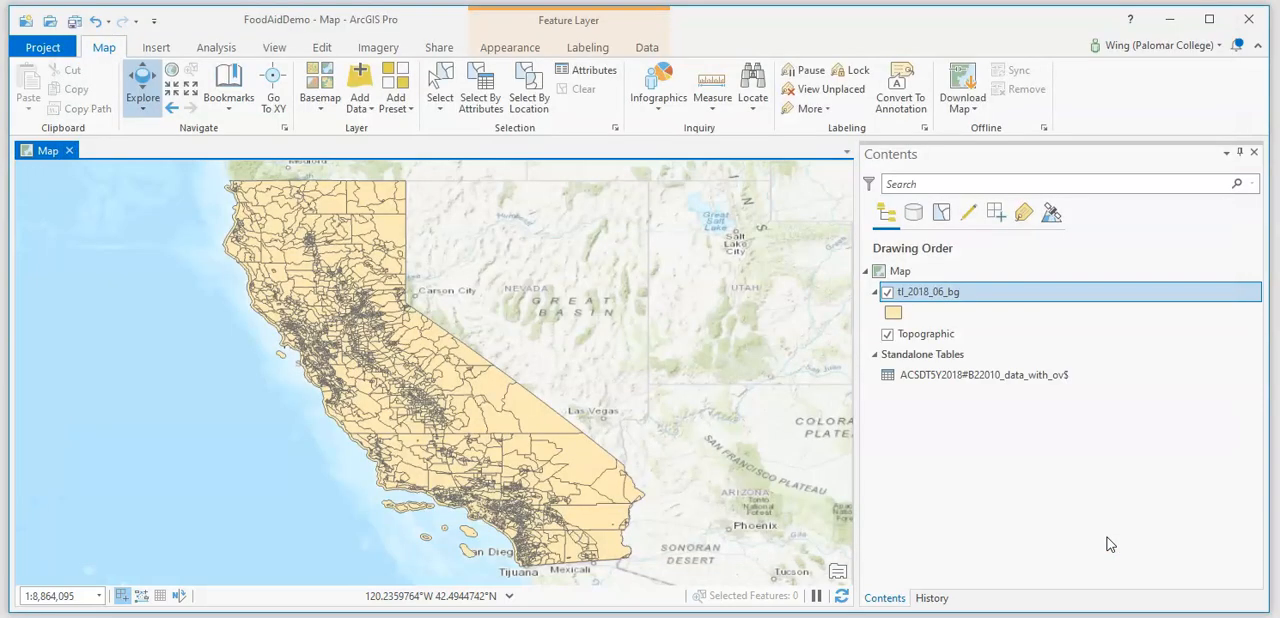
# - Open the standalone food aid table, check its GEOID, NAME and household fields, and close it
pyautogui.rightClick(943, 377)
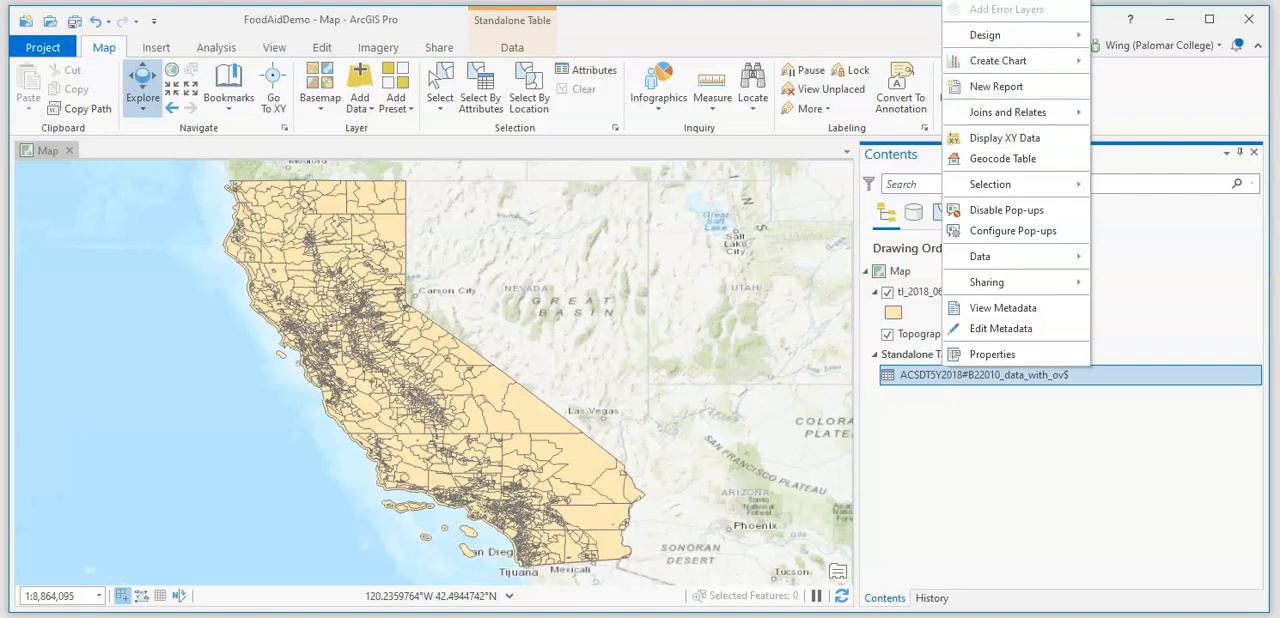
pyautogui.click(985, 0)
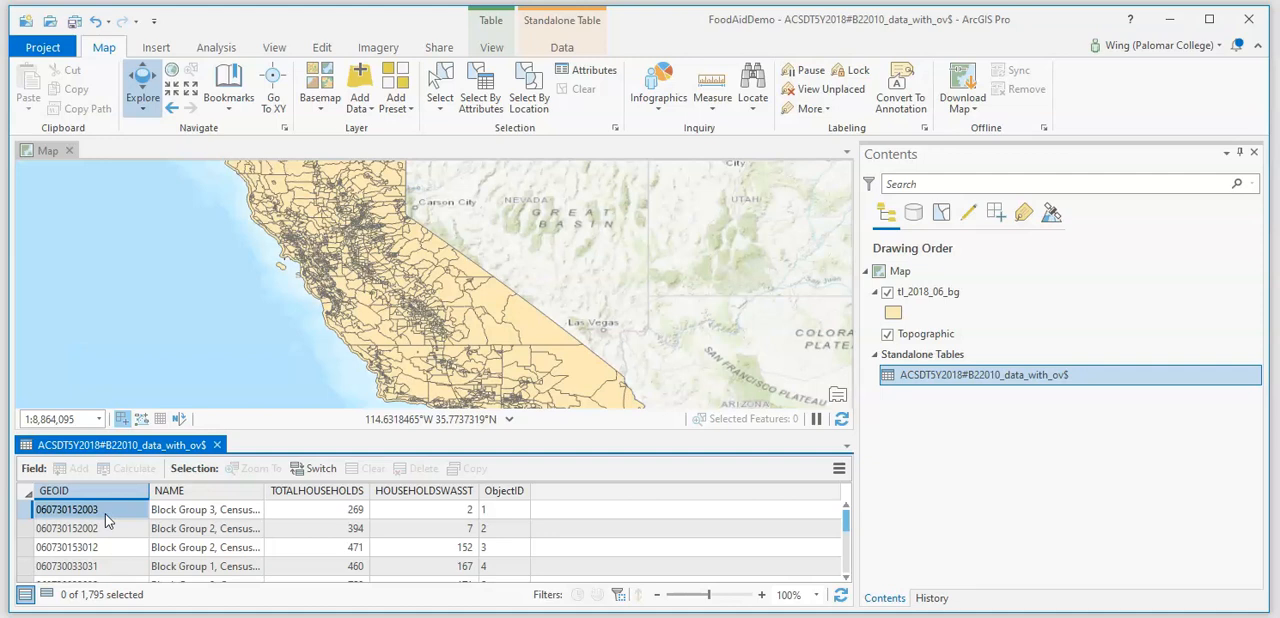
pyautogui.moveTo(244, 497)
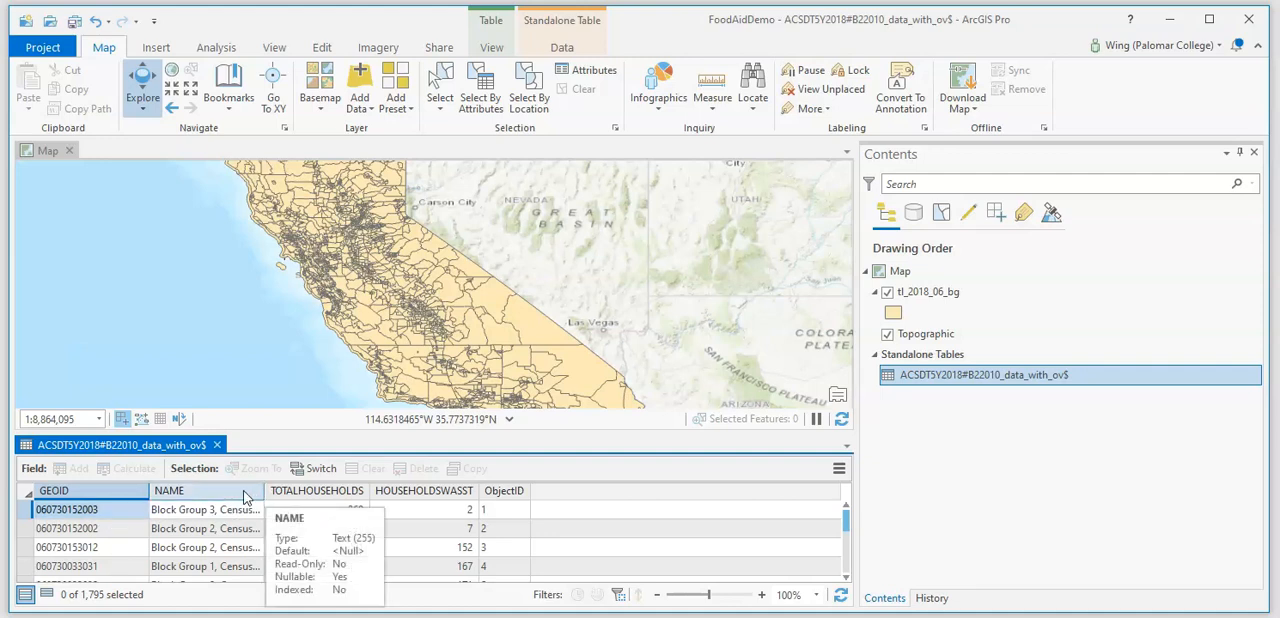
pyautogui.moveTo(322, 498)
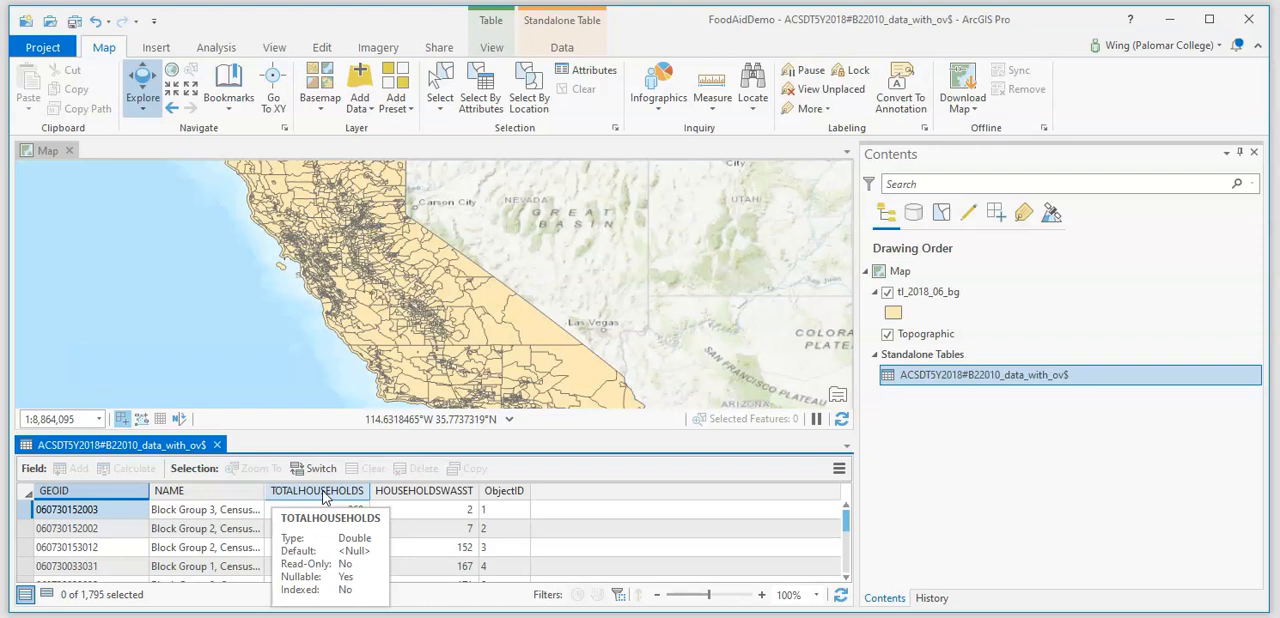
pyautogui.moveTo(436, 501)
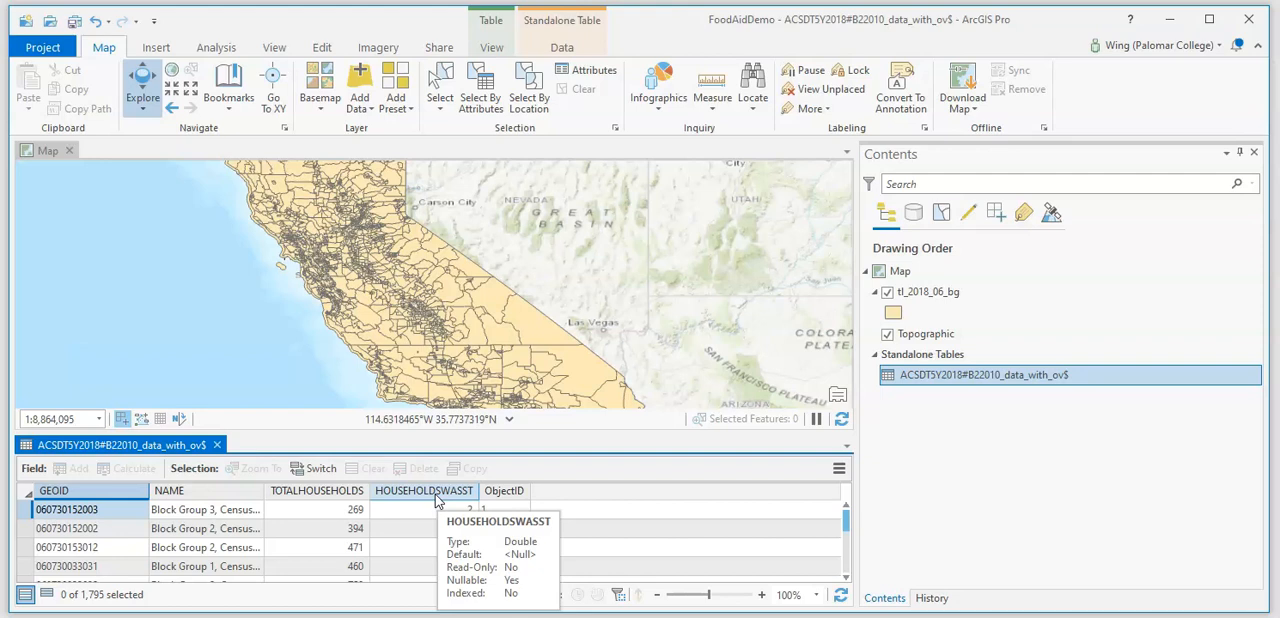
pyautogui.click(216, 444)
# - Open the Add Join tool for the tl_2018_06_bg layer
pyautogui.rightClick(957, 291)
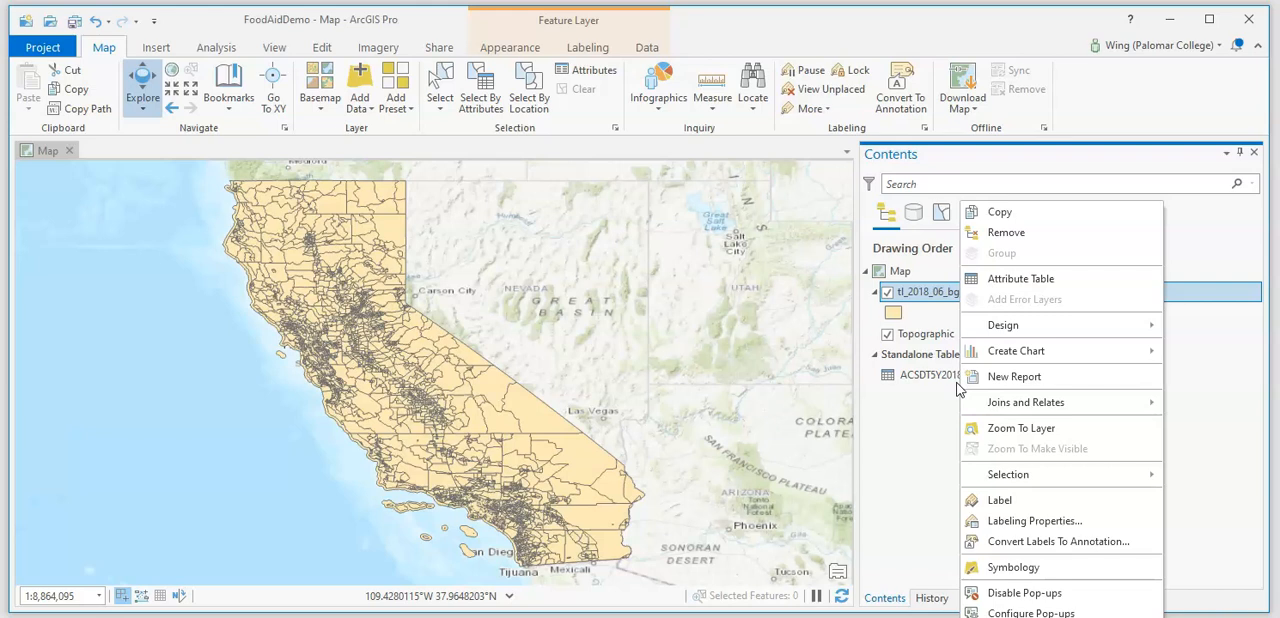
pyautogui.moveTo(1022, 412)
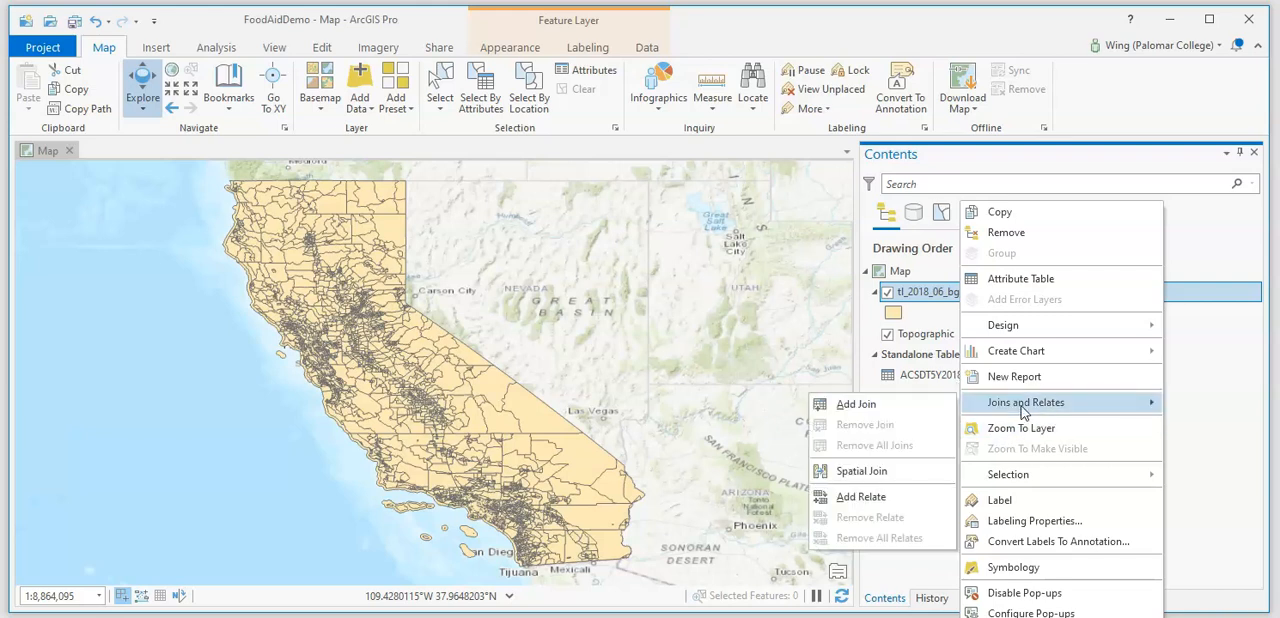
pyautogui.click(857, 404)
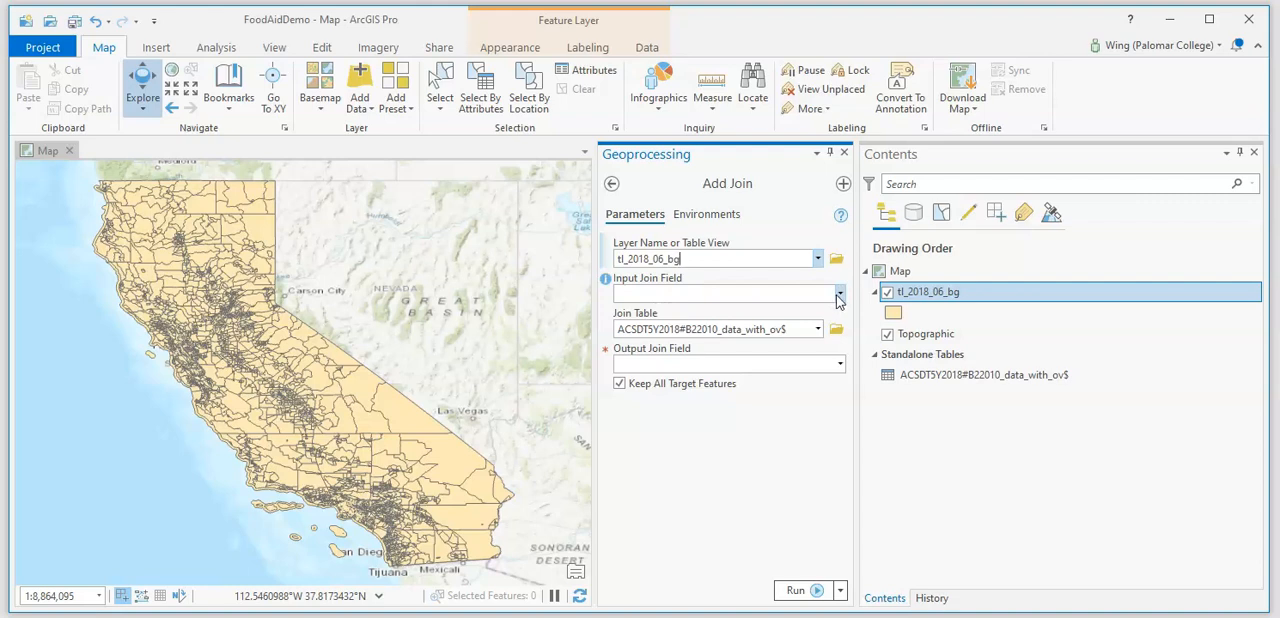
# - Open the attribute table of tl_2018_06_bg, check the GEOID field as a join key, and close the table
pyautogui.rightClick(905, 291)
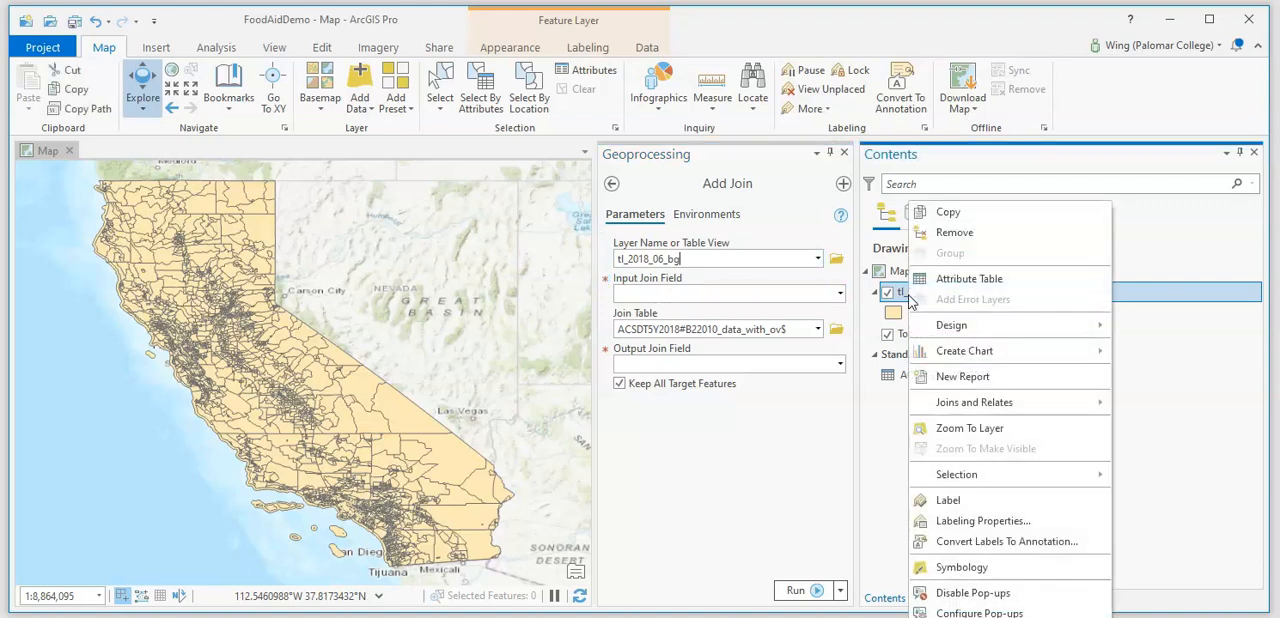
pyautogui.click(940, 288)
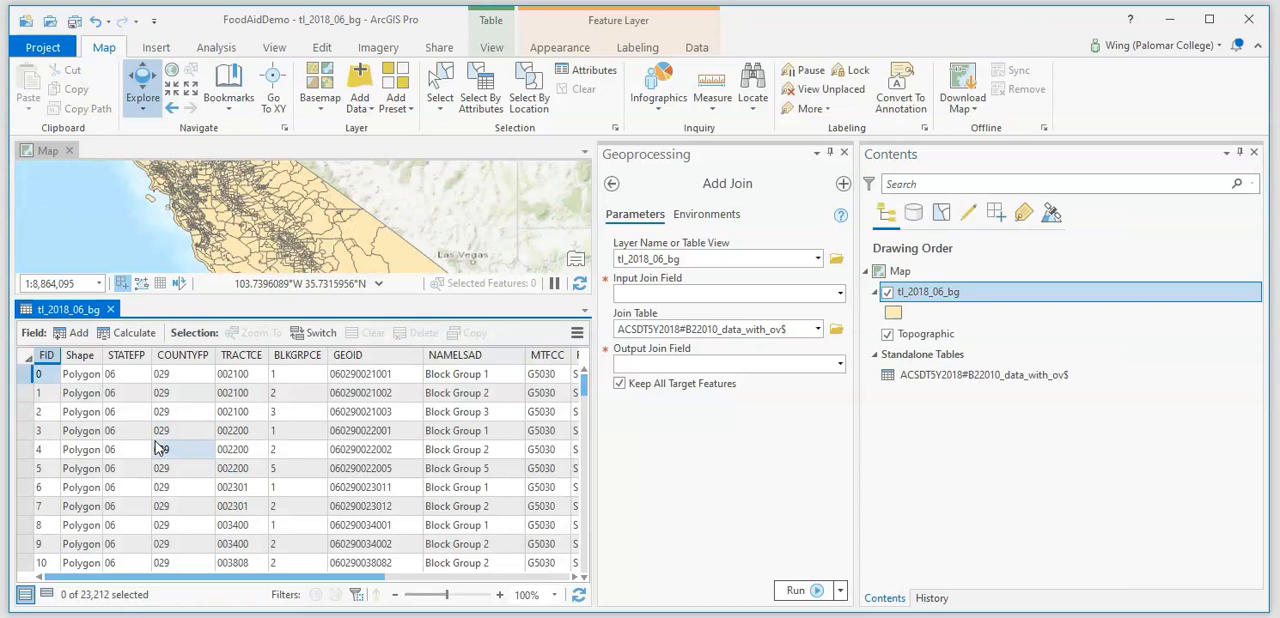
pyautogui.click(385, 376)
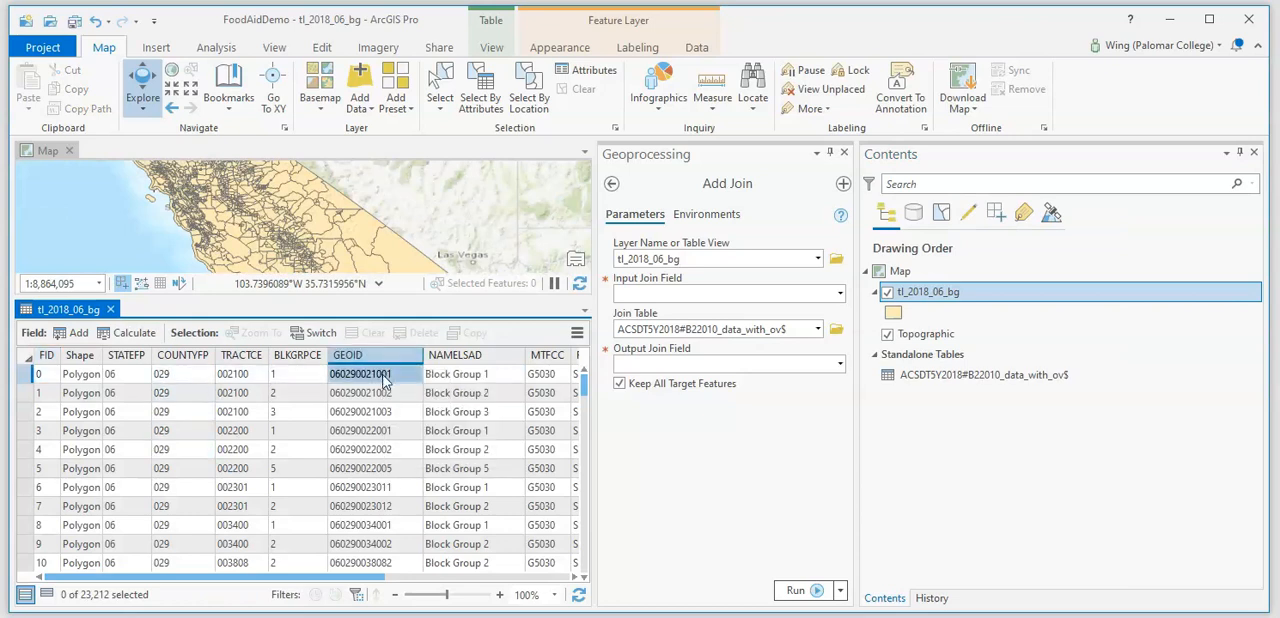
pyautogui.click(111, 309)
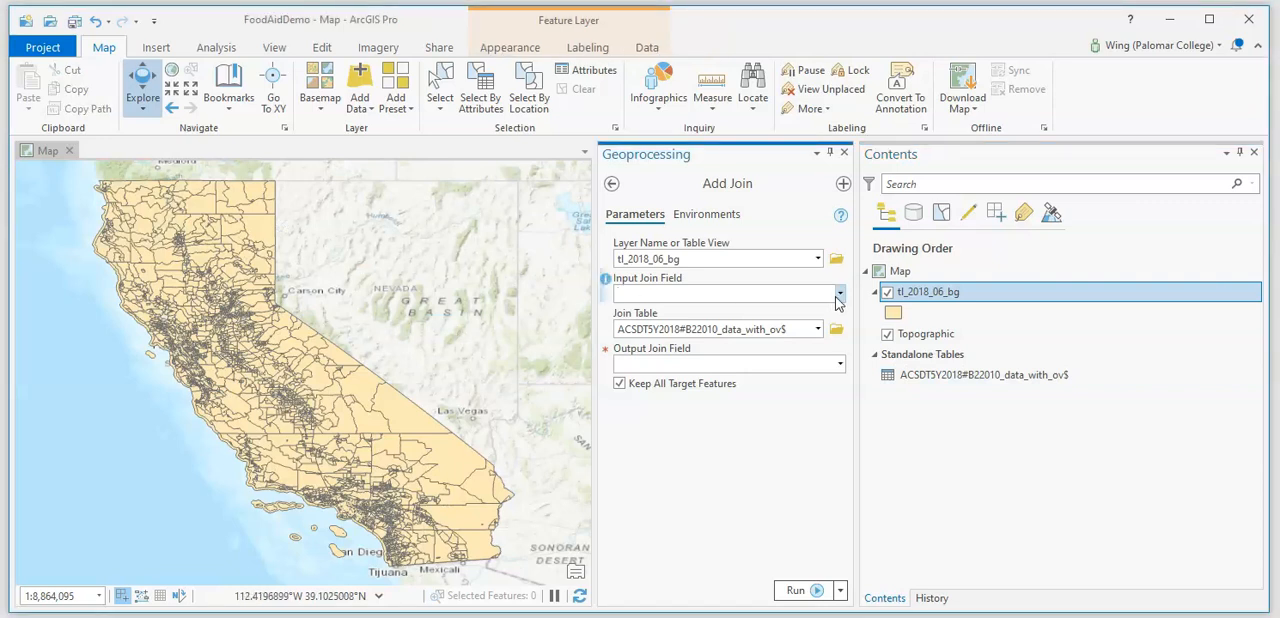
# - Join the food aid table to tl_2018_06_bg using GEOID for both join fields, without keeping all target features
pyautogui.click(838, 294)
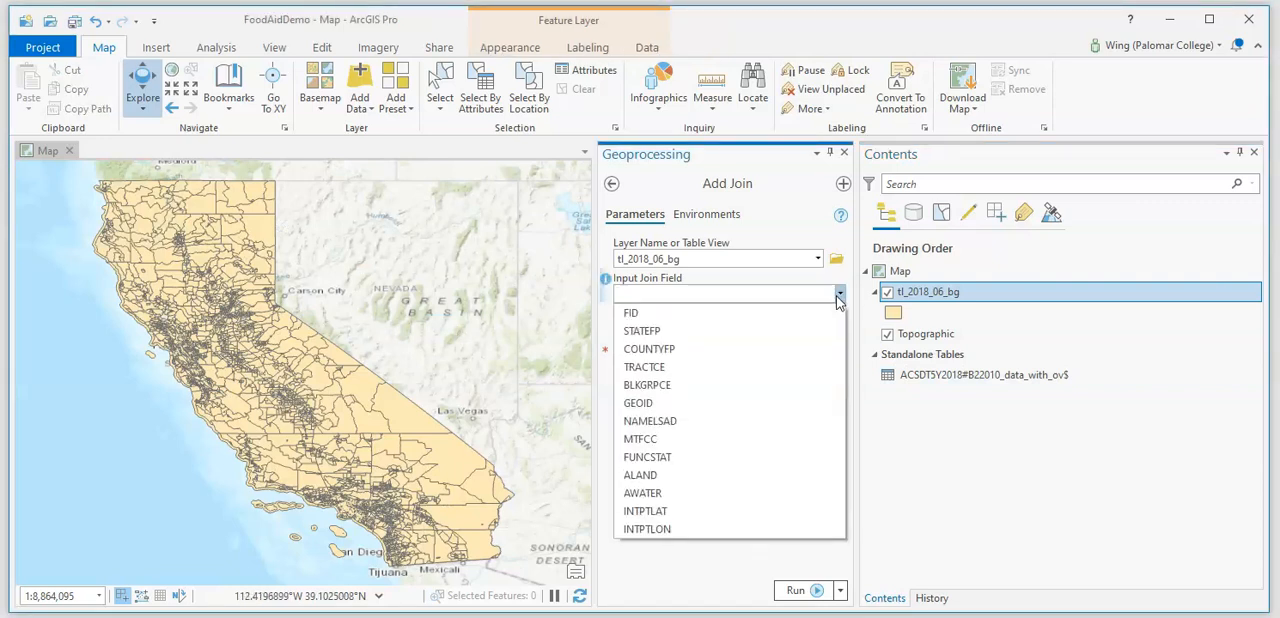
pyautogui.click(670, 404)
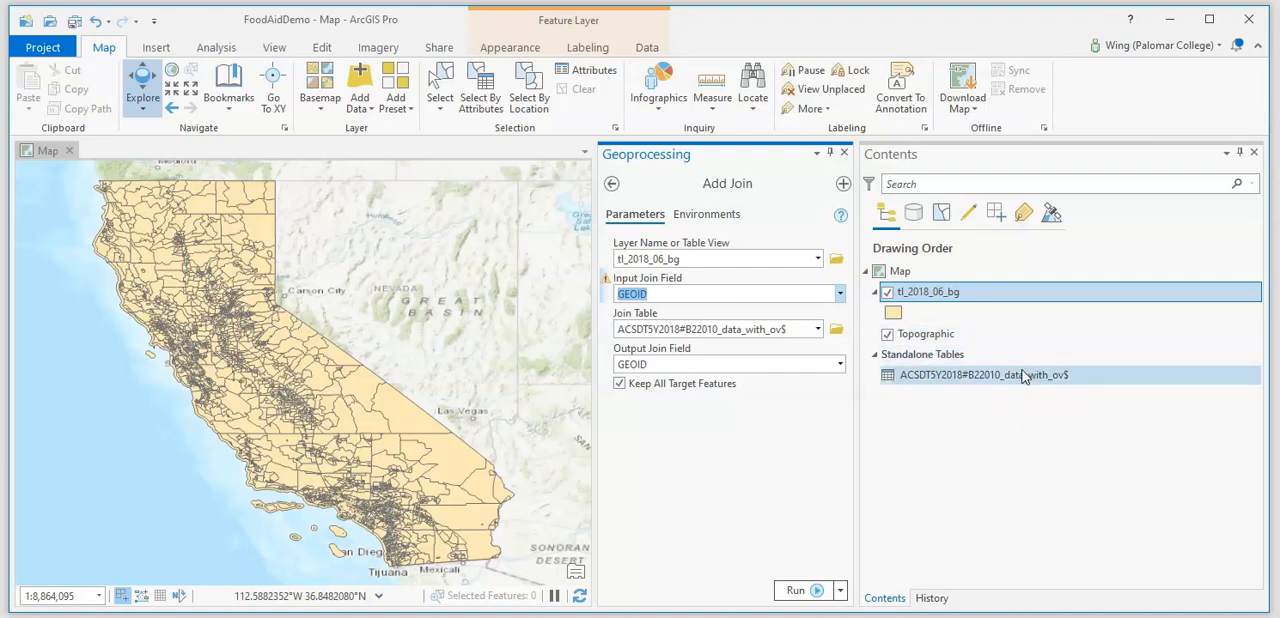
pyautogui.click(620, 384)
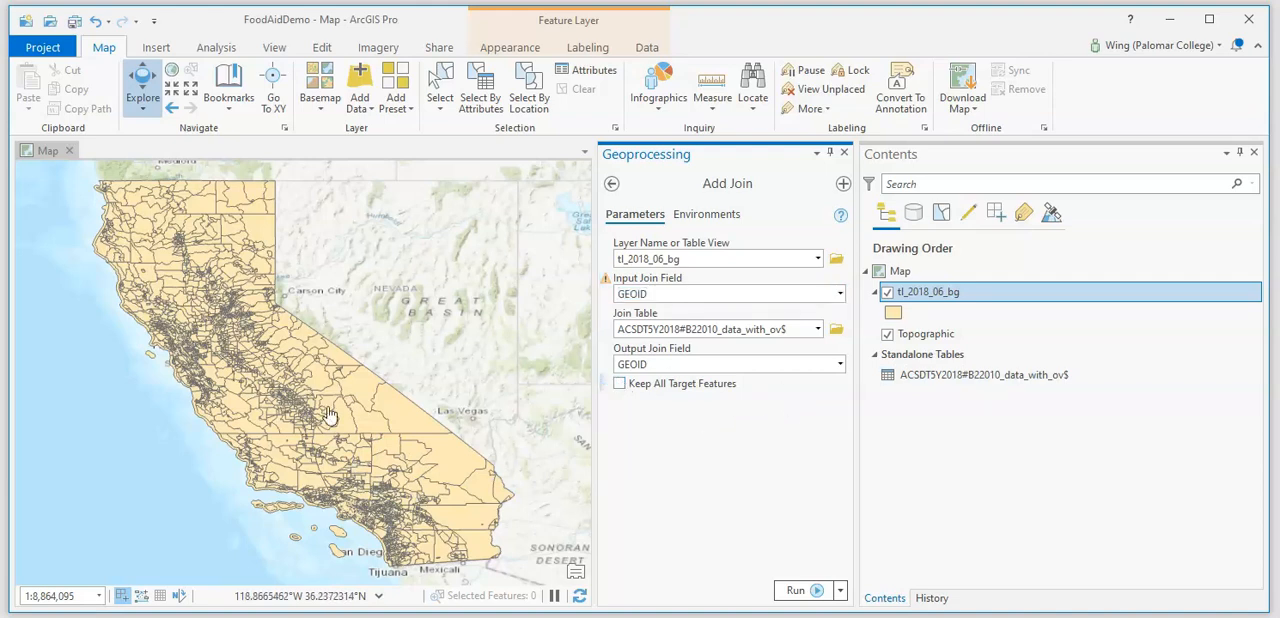
pyautogui.click(795, 590)
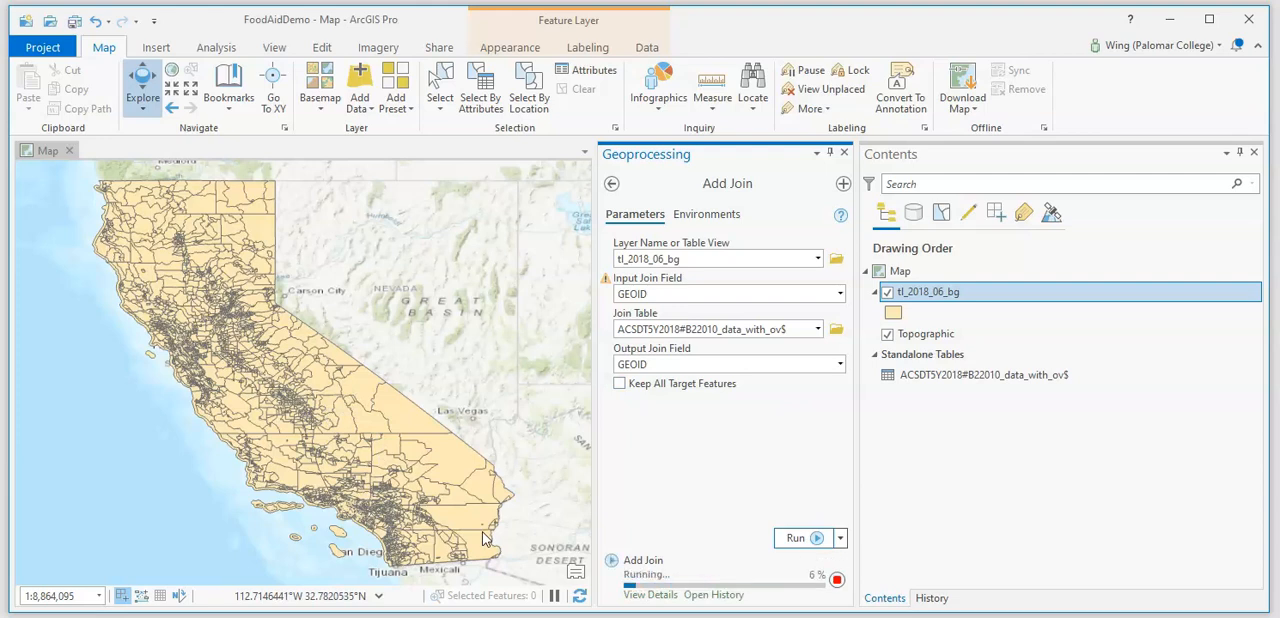
# - Symbolize the joined San Diego County block groups in tl_2018_06_bg with Graduated Colors based on the HOUSEHOLDSWASST field
pyautogui.scroll(2, 447, 557)
pyautogui.press('alt')
pyautogui.scroll(2, 393, 398)
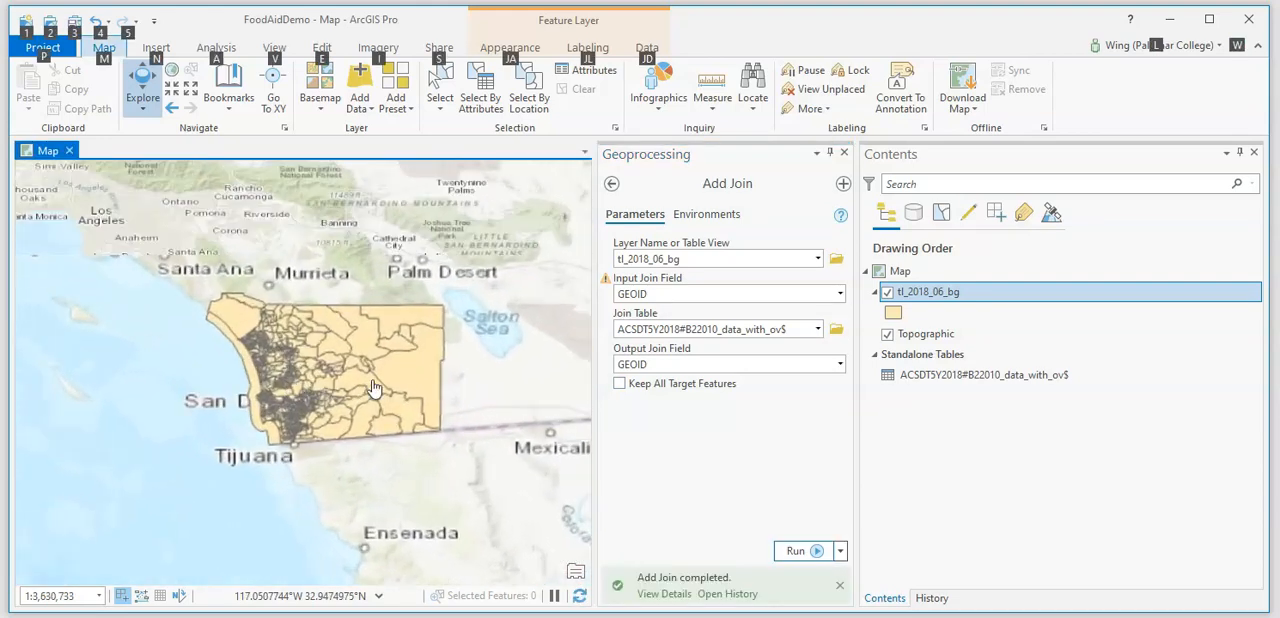
pyautogui.moveTo(258, 316); pyautogui.dragTo(278, 346)
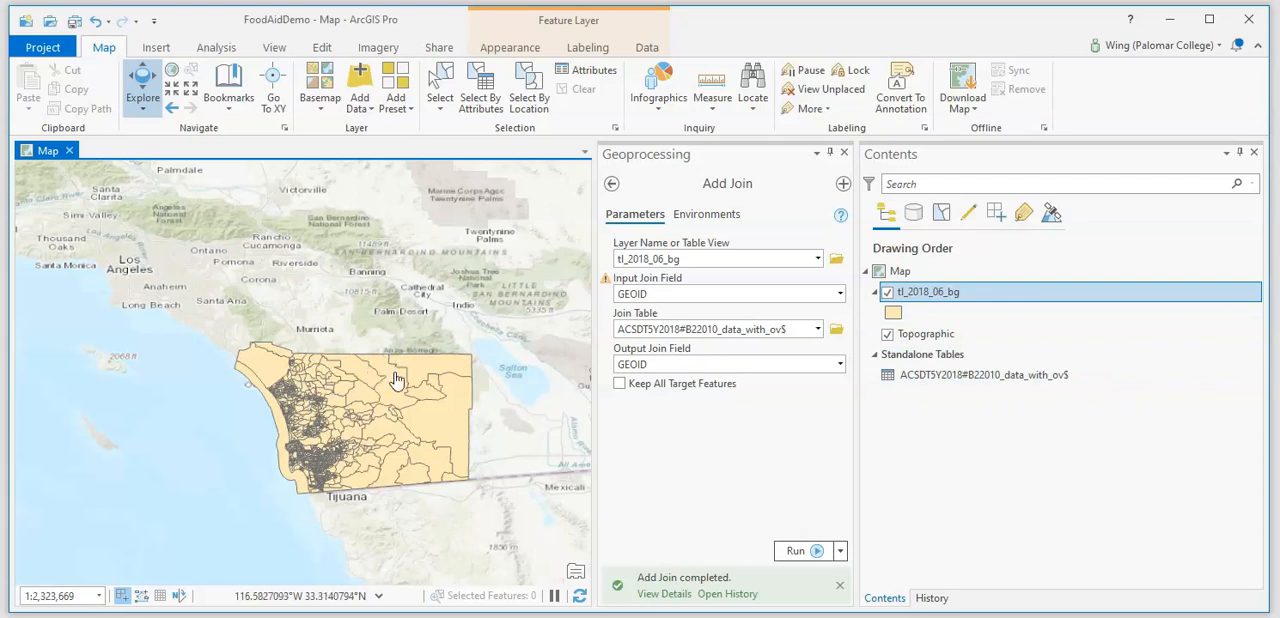
pyautogui.scroll(3, 278, 433)
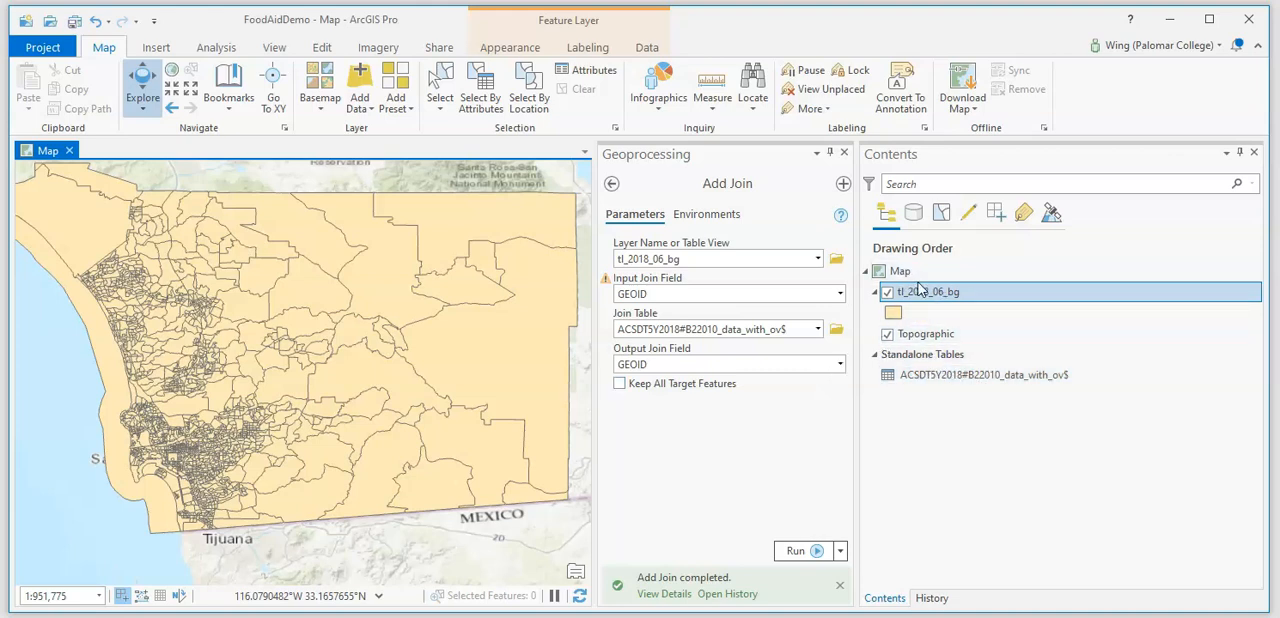
pyautogui.click(503, 46)
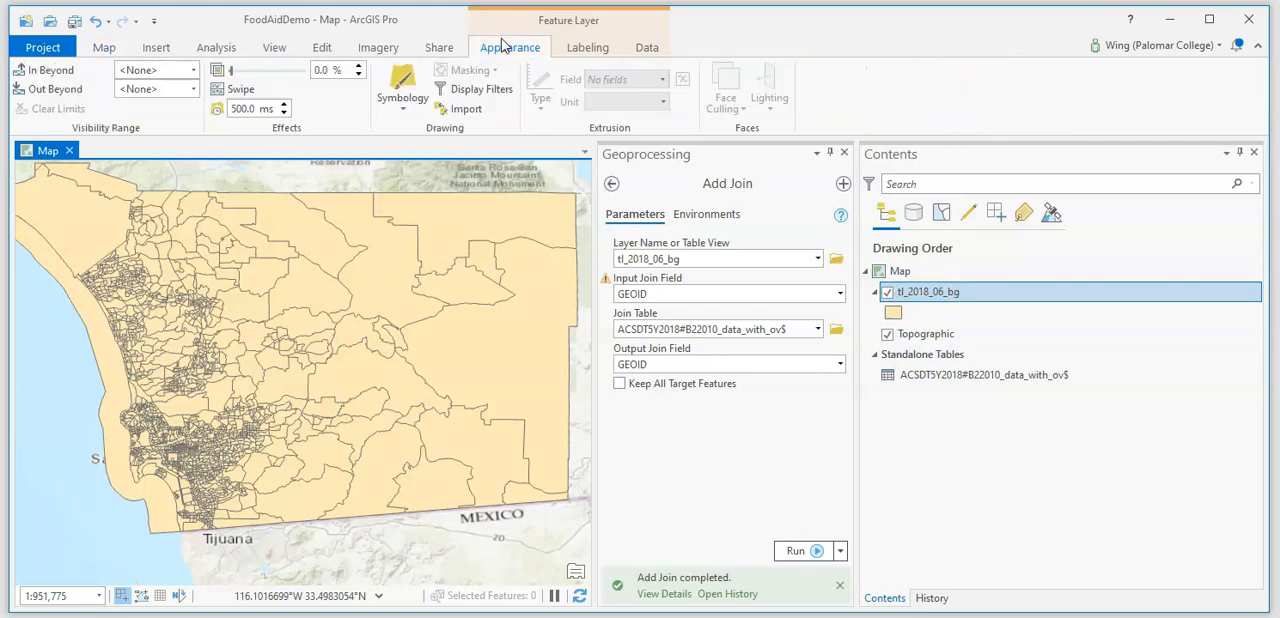
pyautogui.click(400, 85)
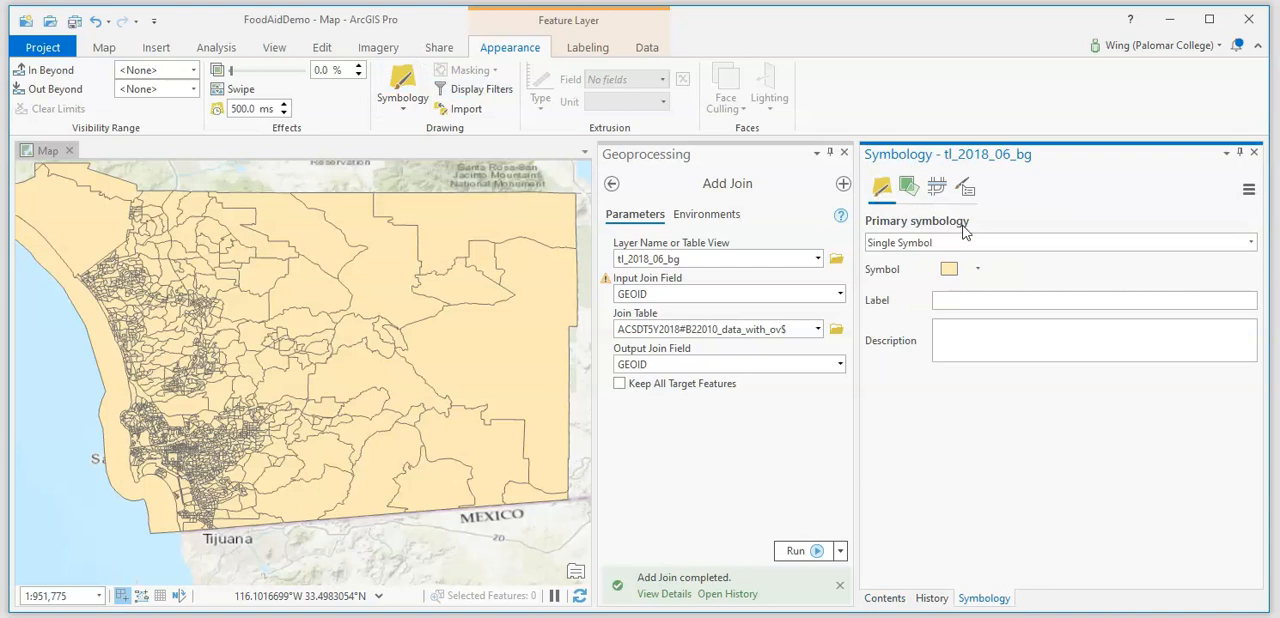
pyautogui.click(1005, 245)
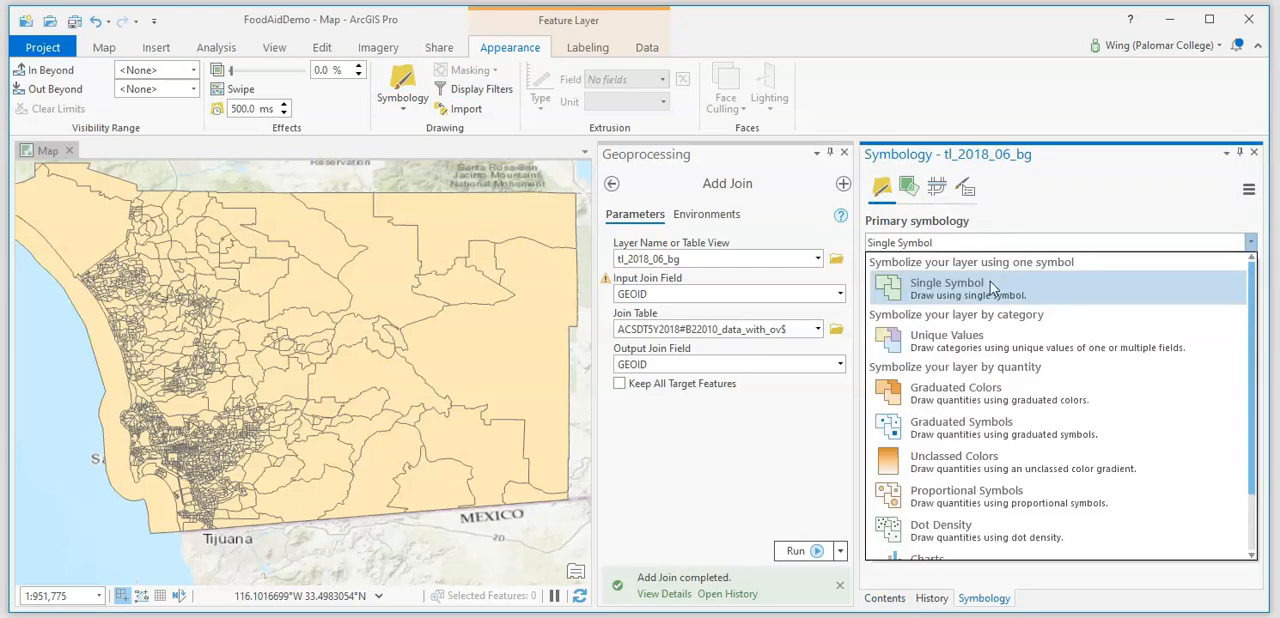
pyautogui.click(973, 392)
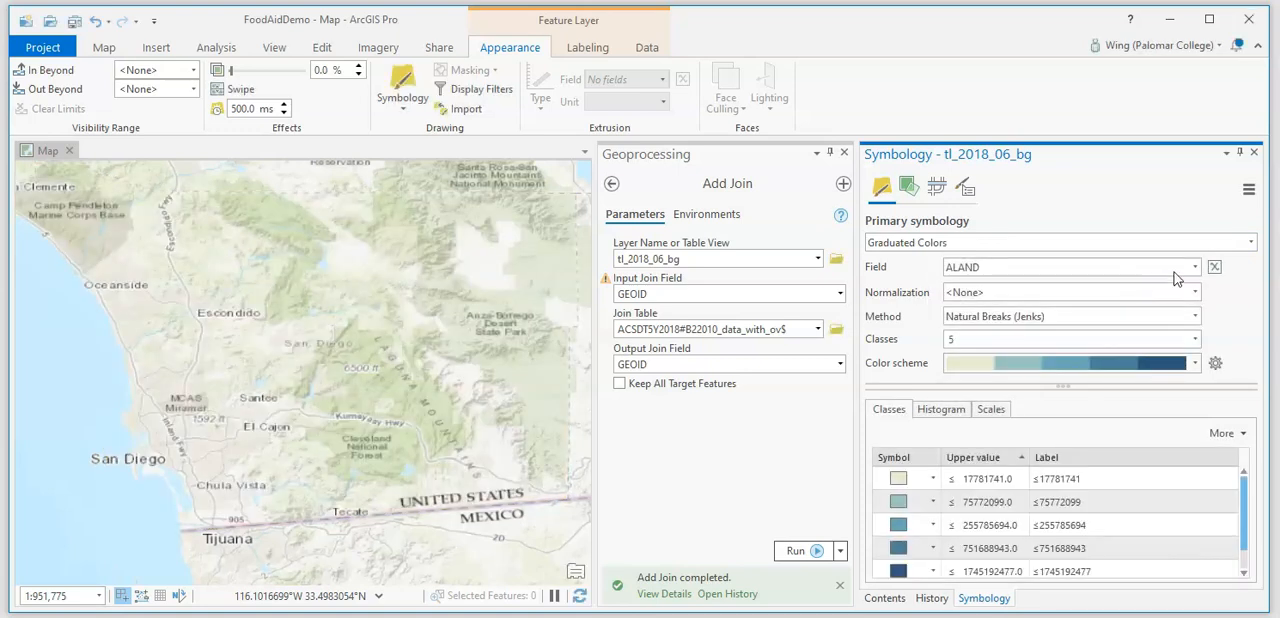
pyautogui.click(1194, 267)
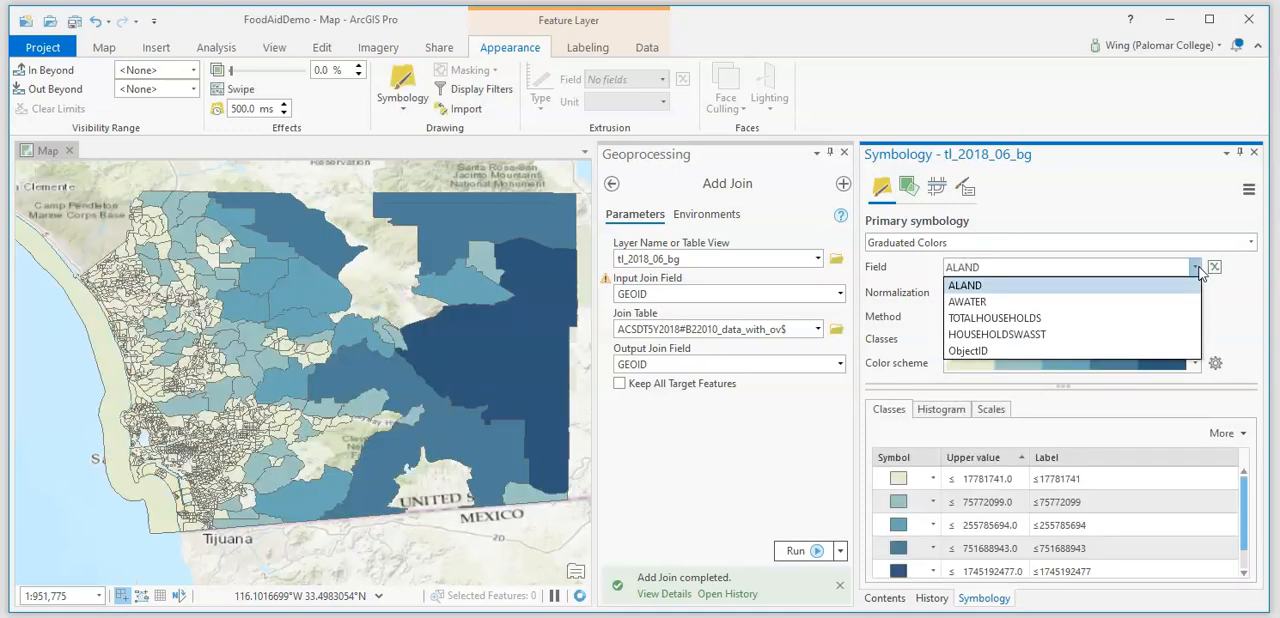
pyautogui.click(1047, 335)
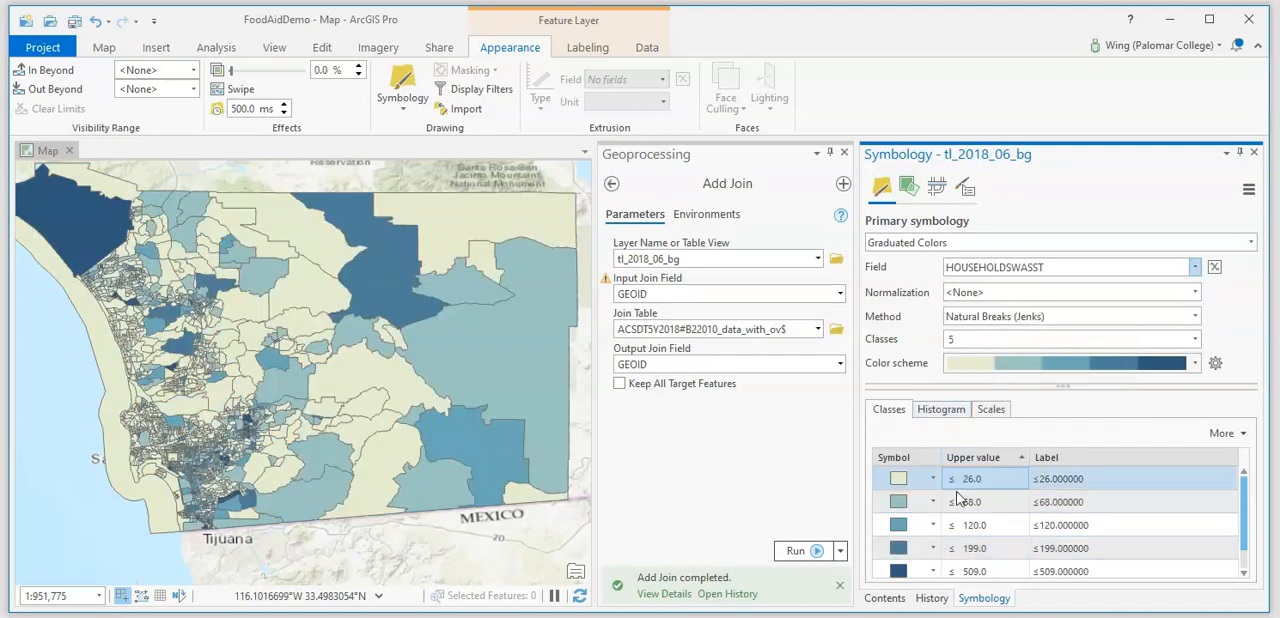